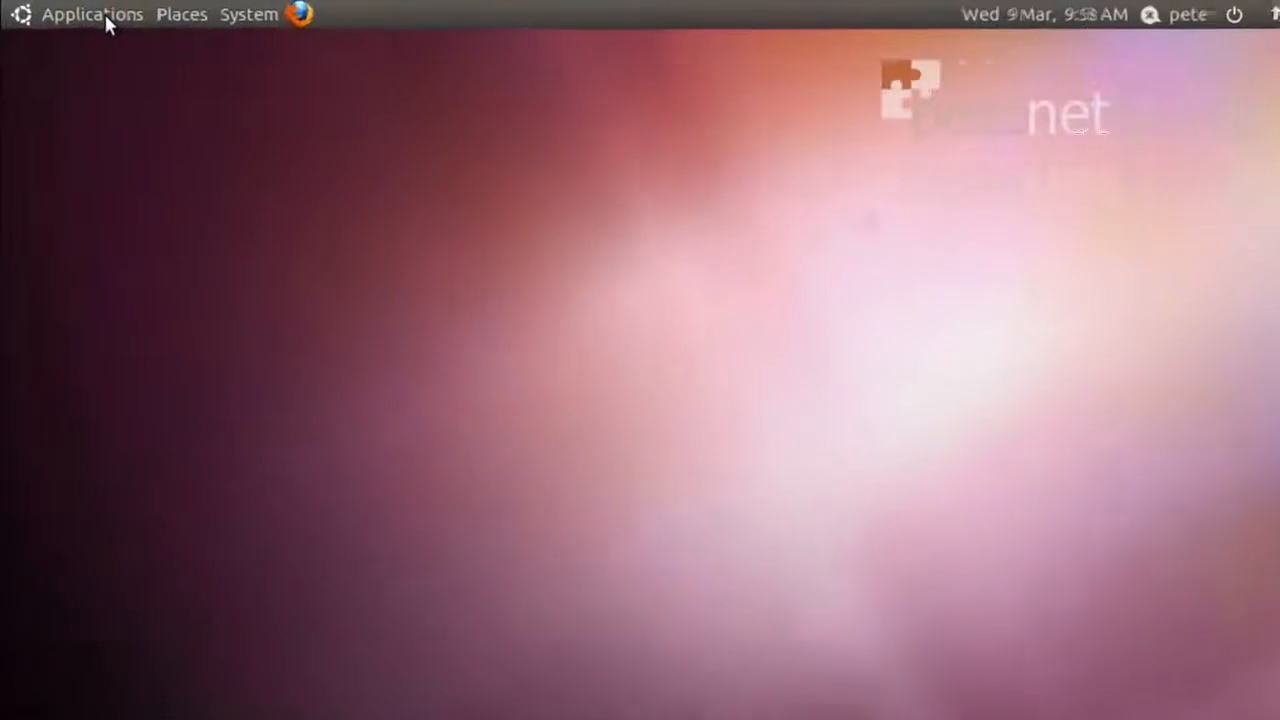
Launch Terminal from the Applications > Accessories menu
{"action": "left_click", "coordinate": [86, 13]}
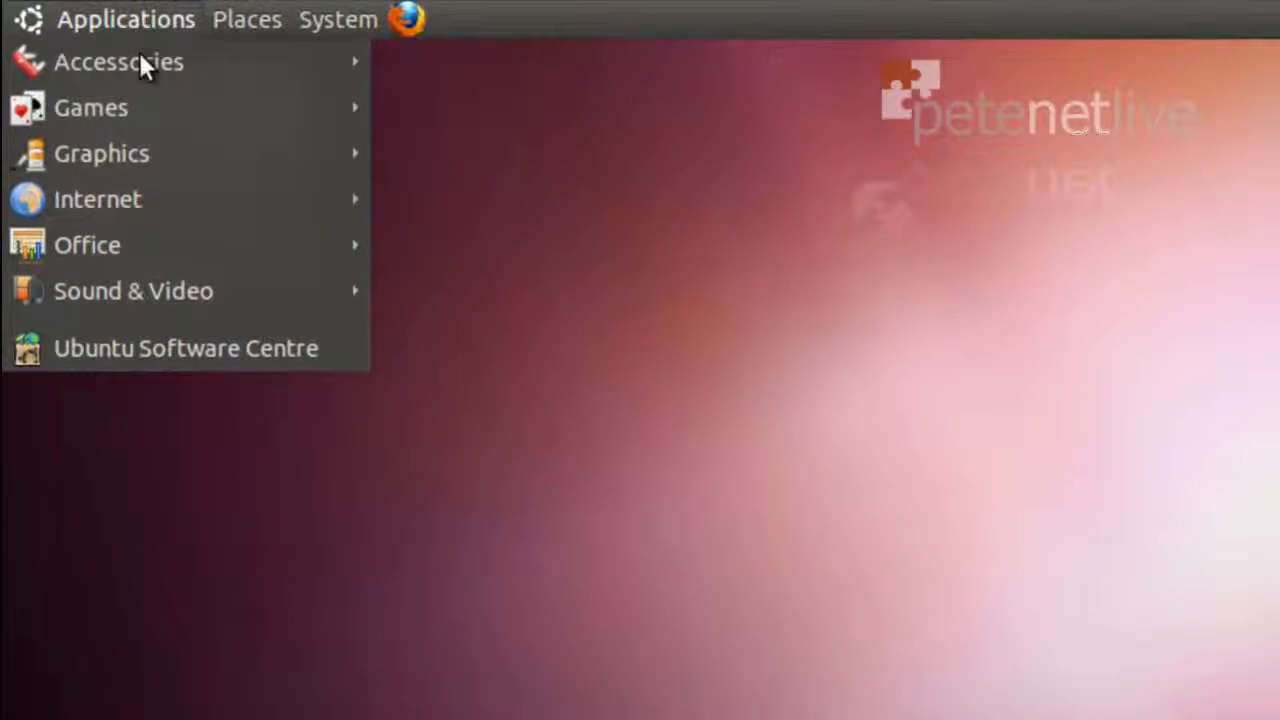
{"action": "mouse_move", "coordinate": [87, 37]}
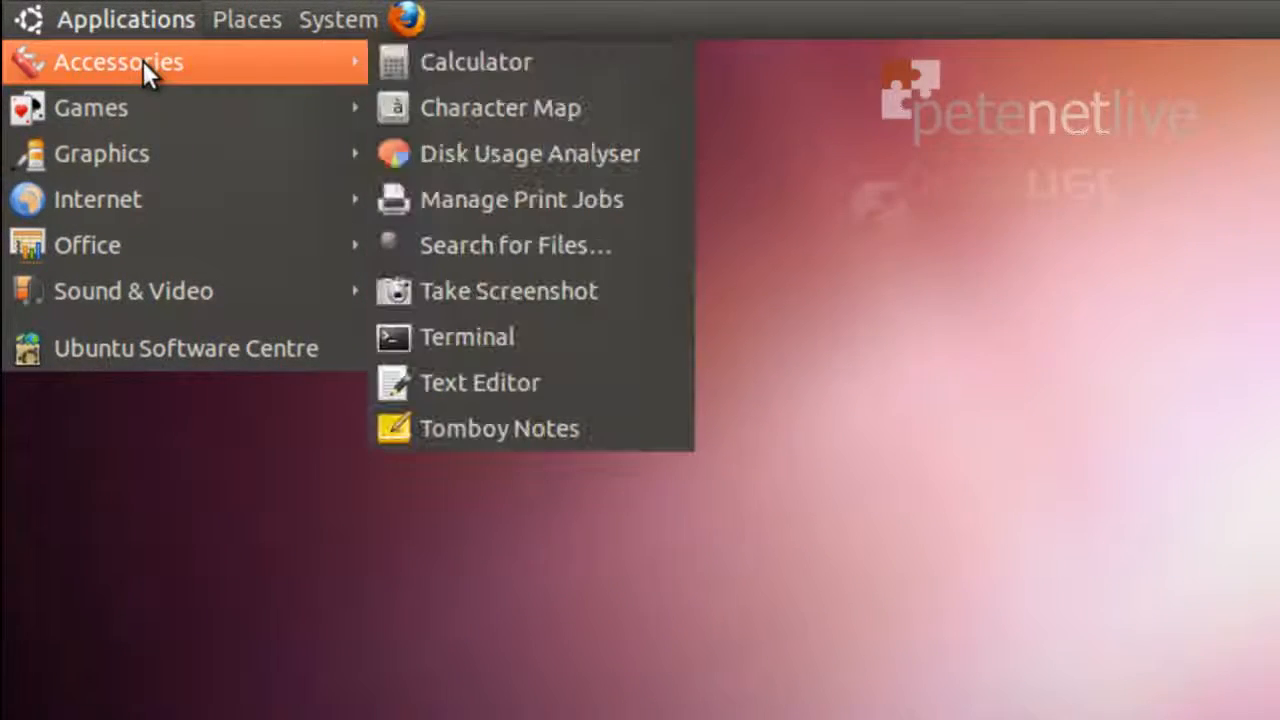
{"action": "left_click", "coordinate": [457, 337]}
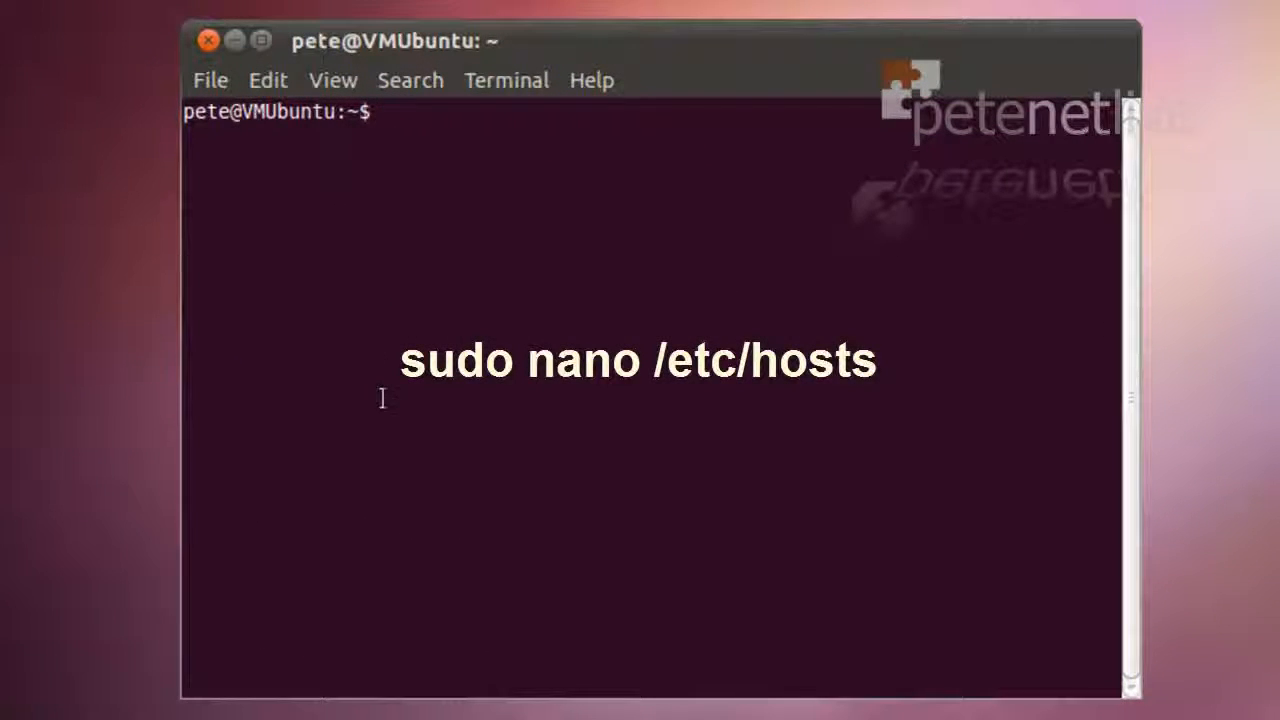
Open /etc/hosts with sudo nano and confirm 172.16.254.223 and VMUbuntu, then exit unchanged
{"action": "type", "text": "sud"}
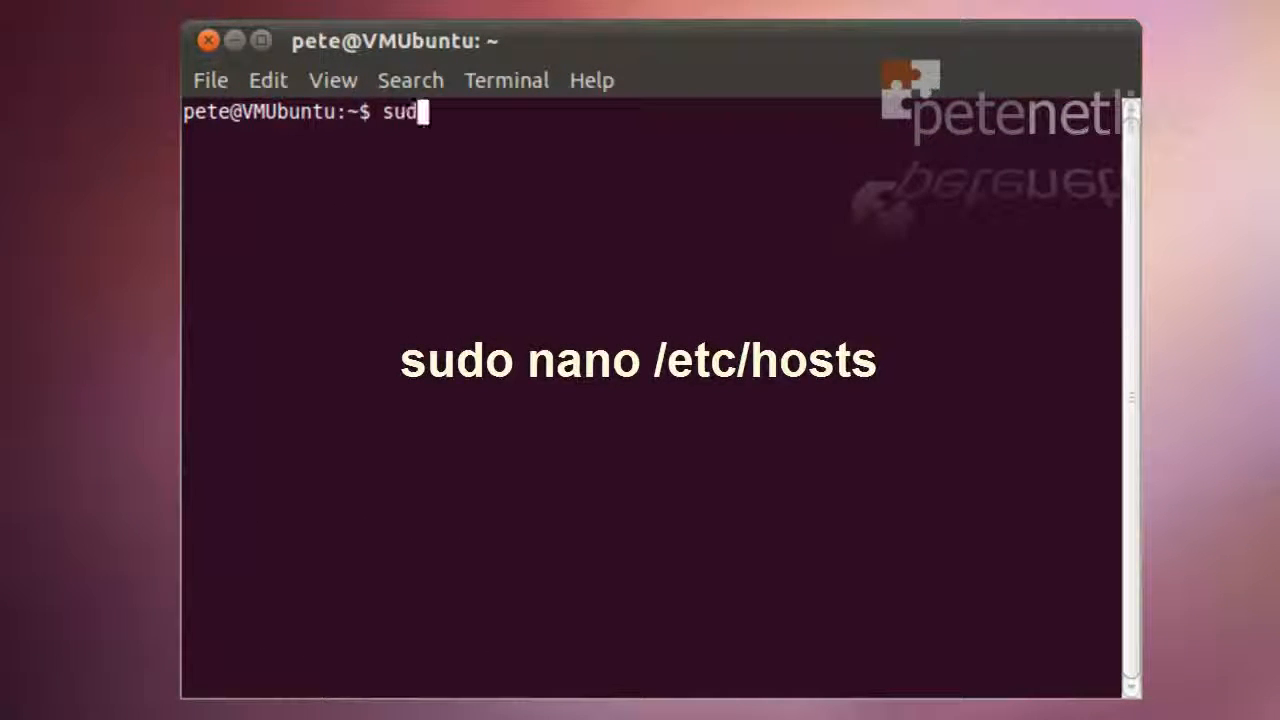
{"action": "type", "text": "o nan"}
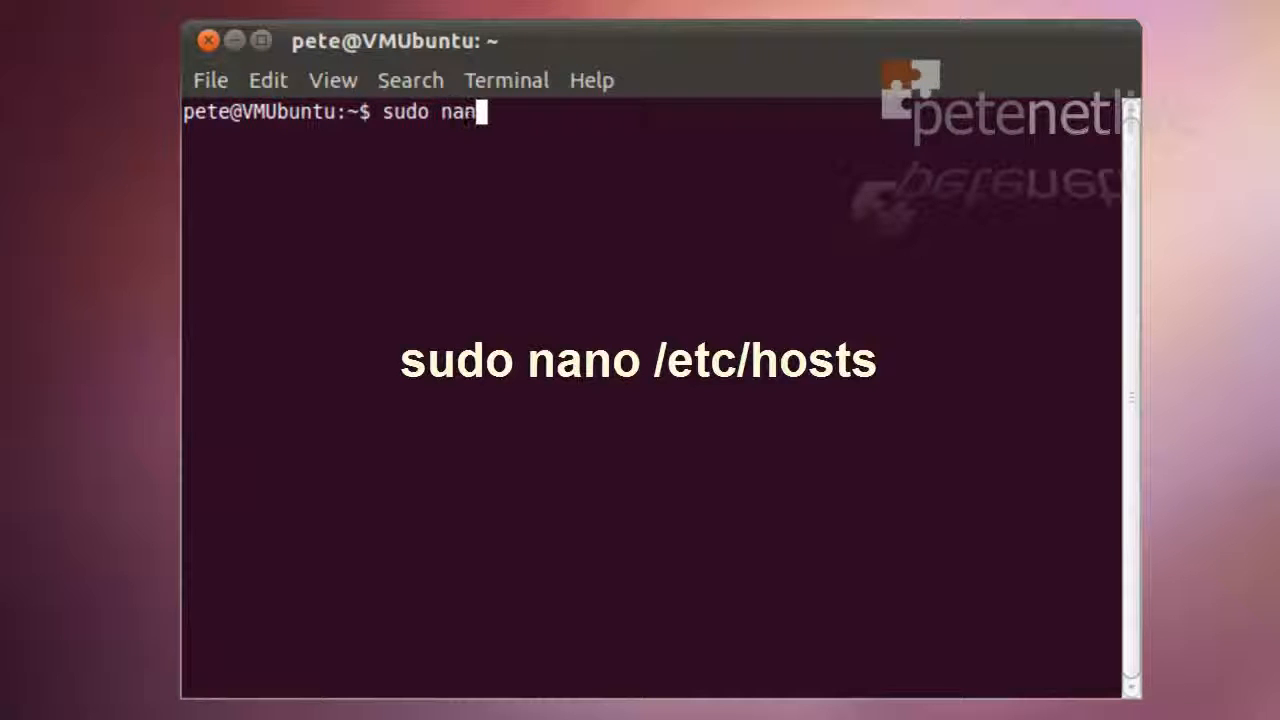
{"action": "type", "text": "o /e"}
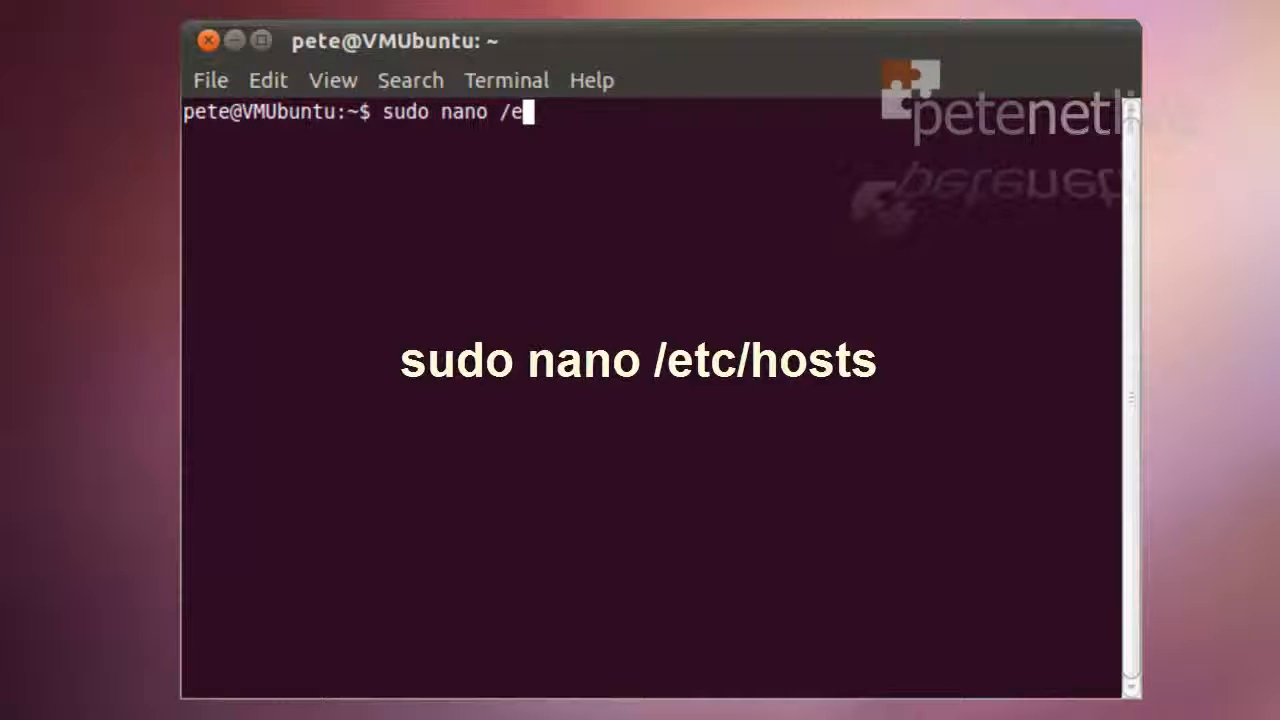
{"action": "type", "text": "tc/"}
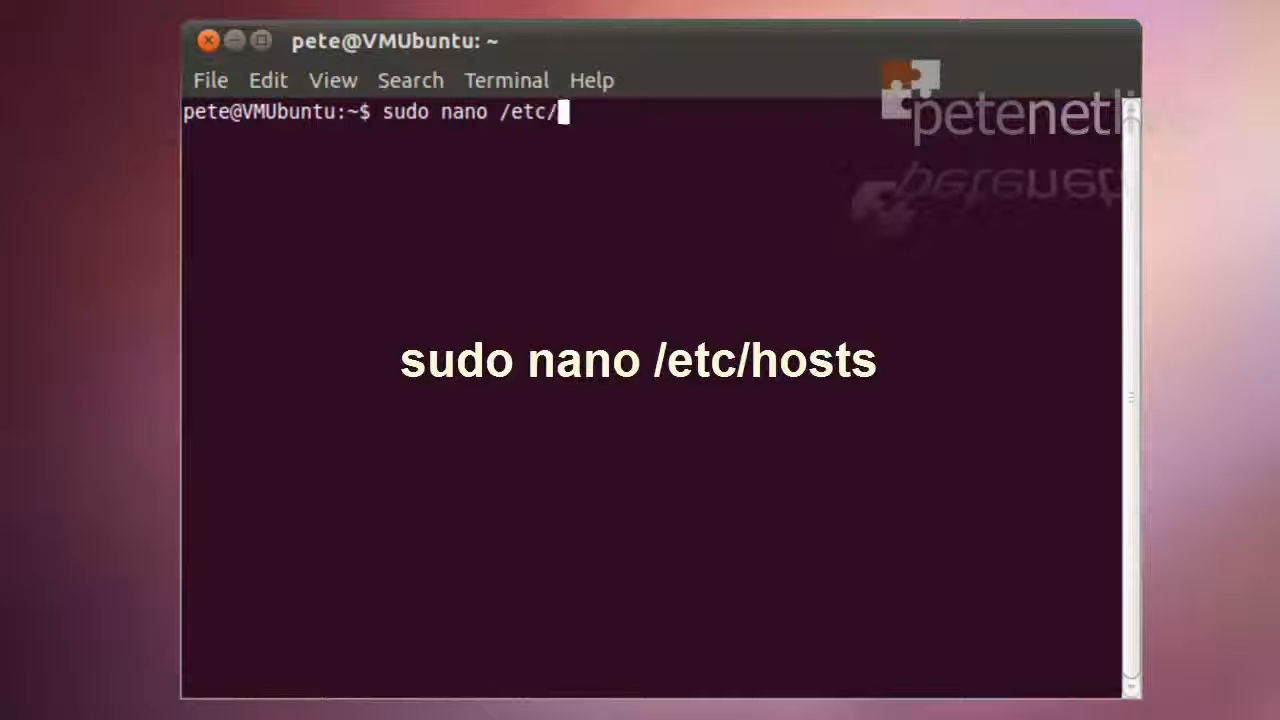
{"action": "type", "text": "hosts"}
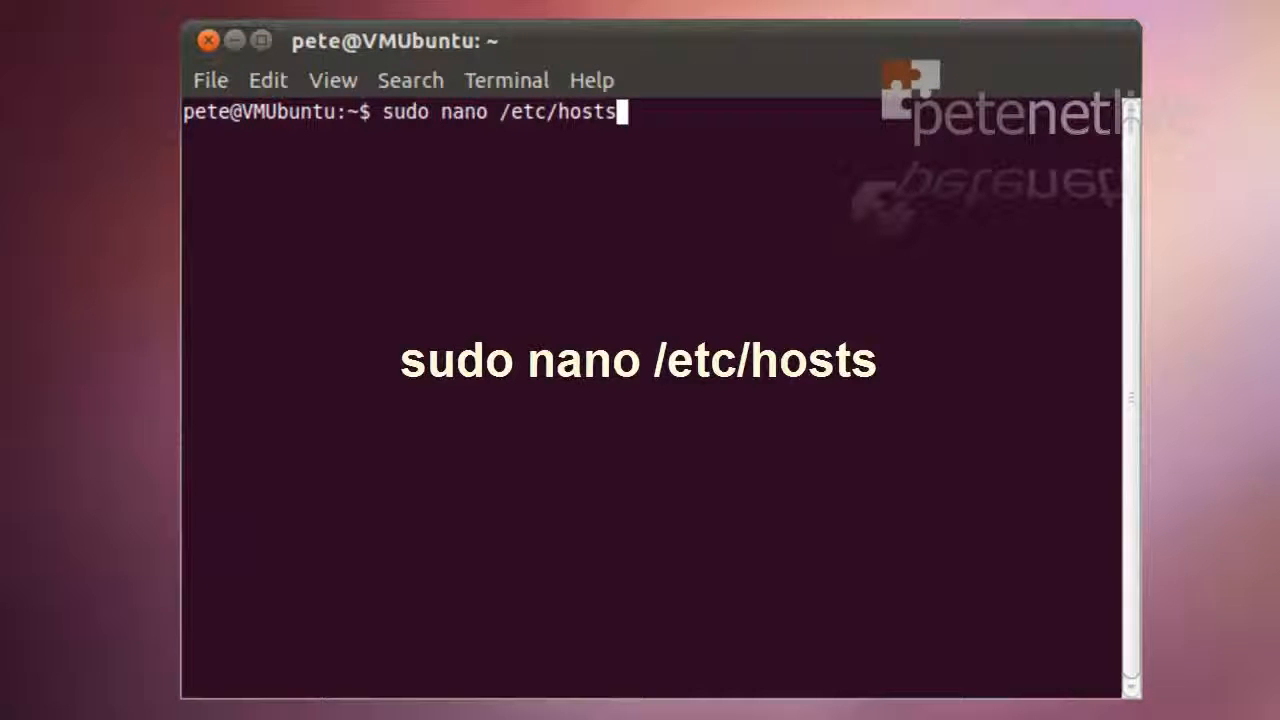
{"action": "key", "text": "Return"}
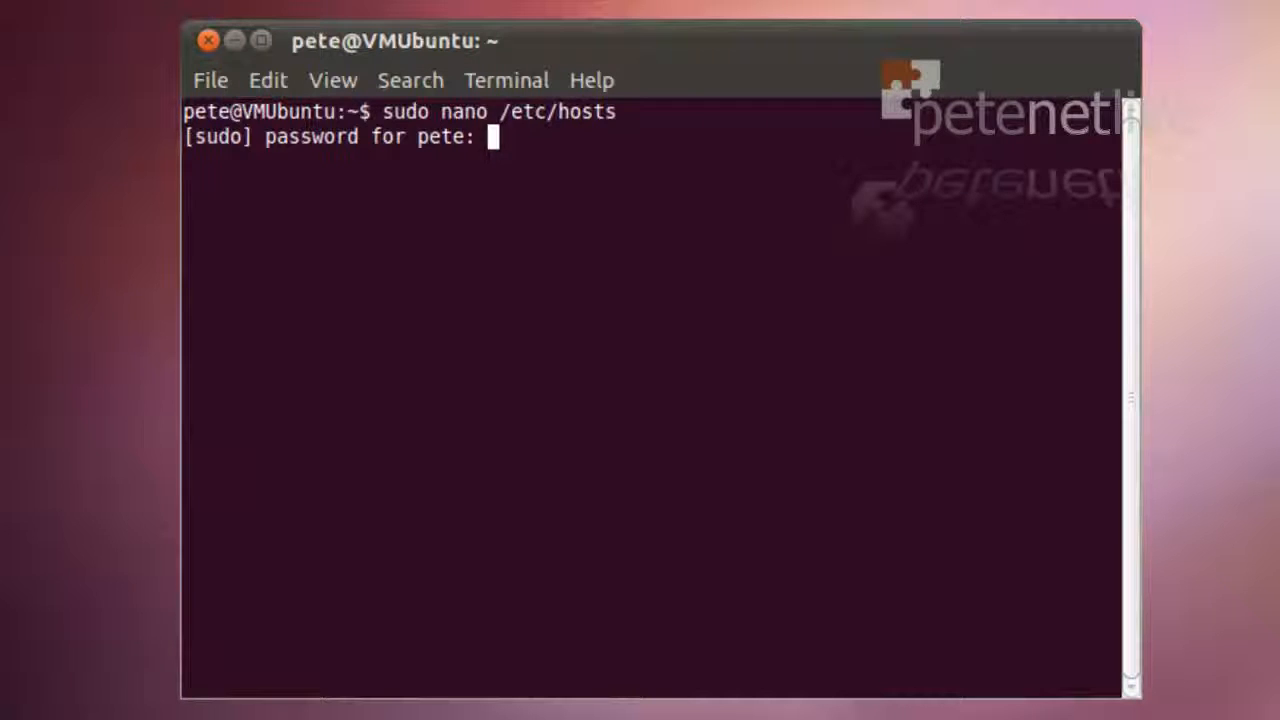
{"action": "key", "text": "Return"}
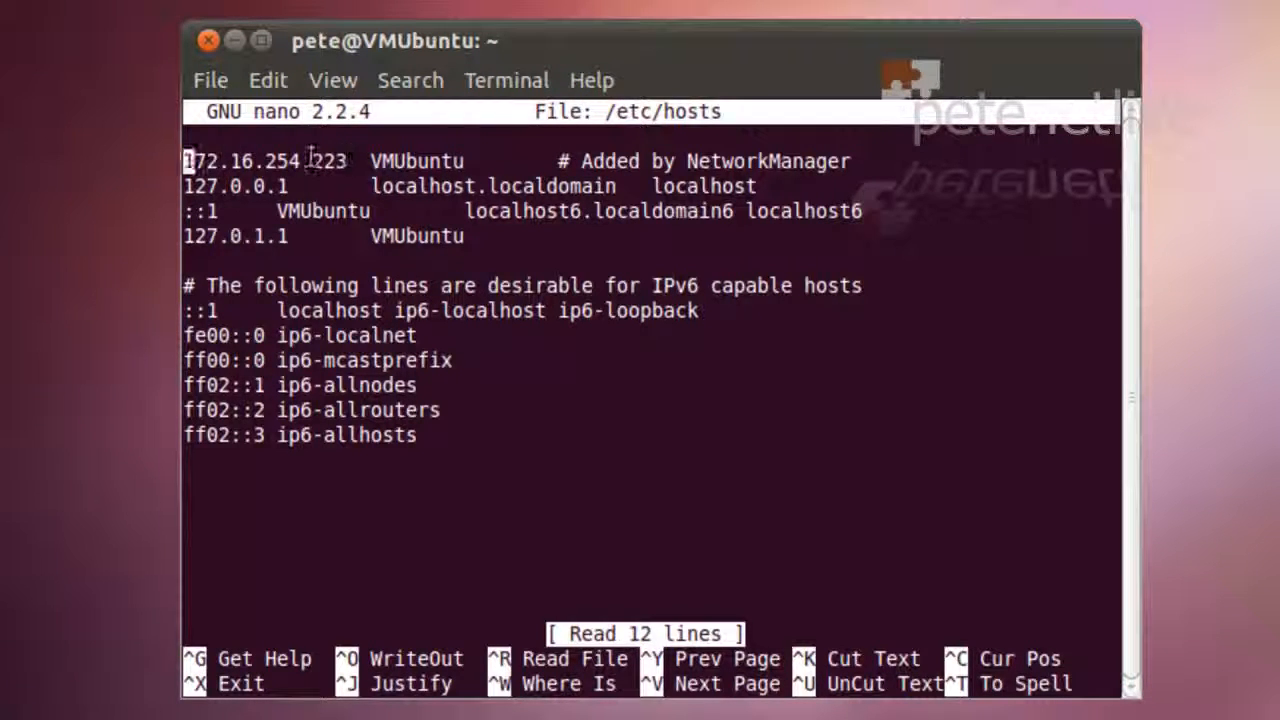
{"action": "left_click_drag", "start_coordinate": [348, 160], "coordinate": [182, 160]}
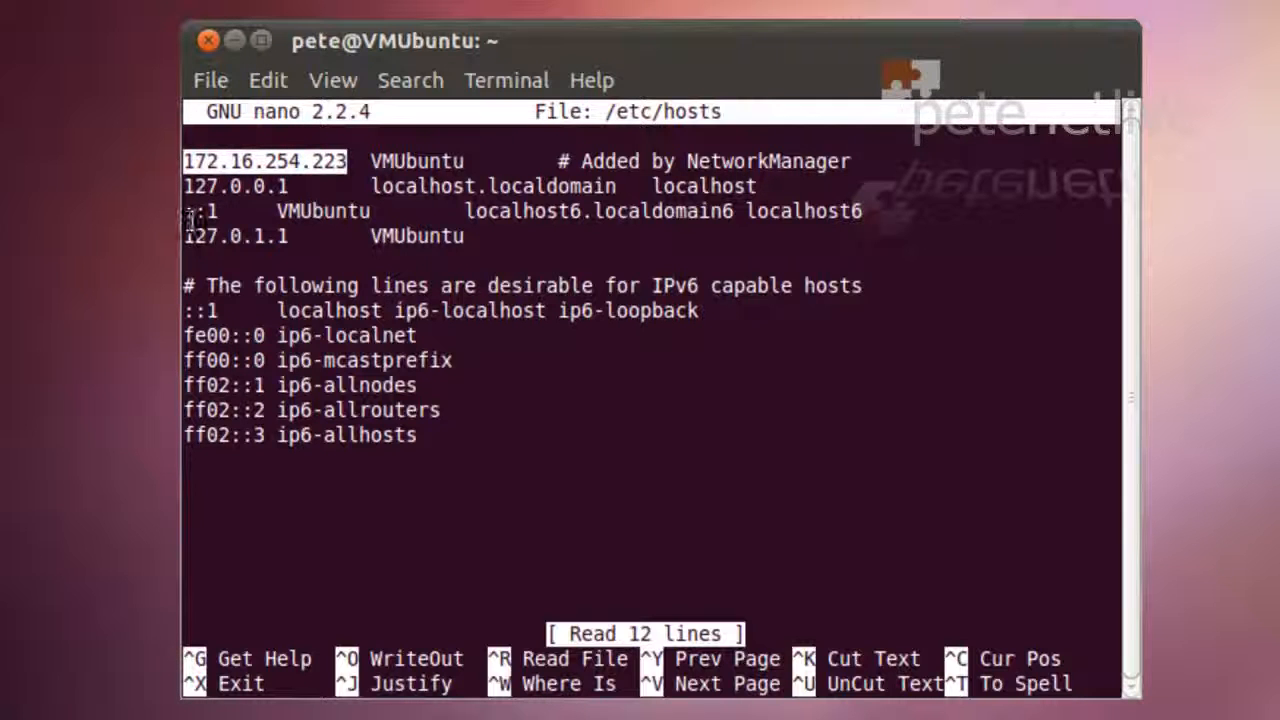
{"action": "double_click", "coordinate": [420, 160]}
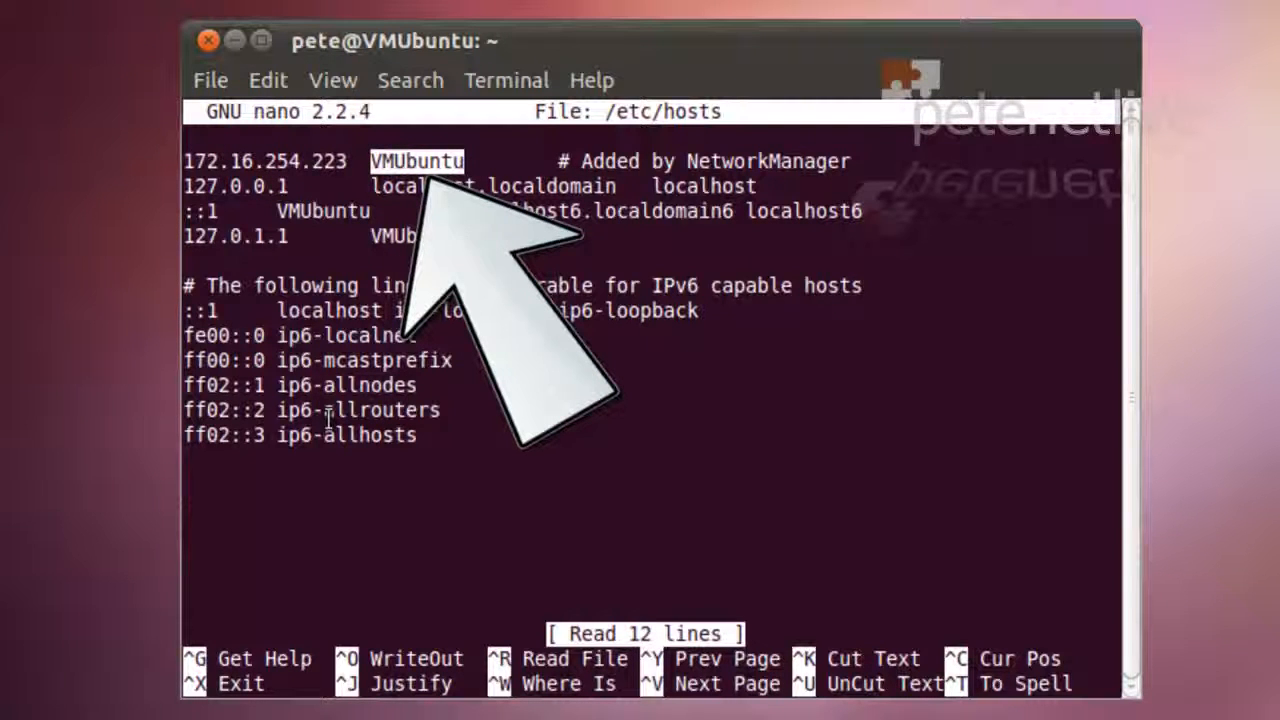
{"action": "left_click", "coordinate": [622, 515]}
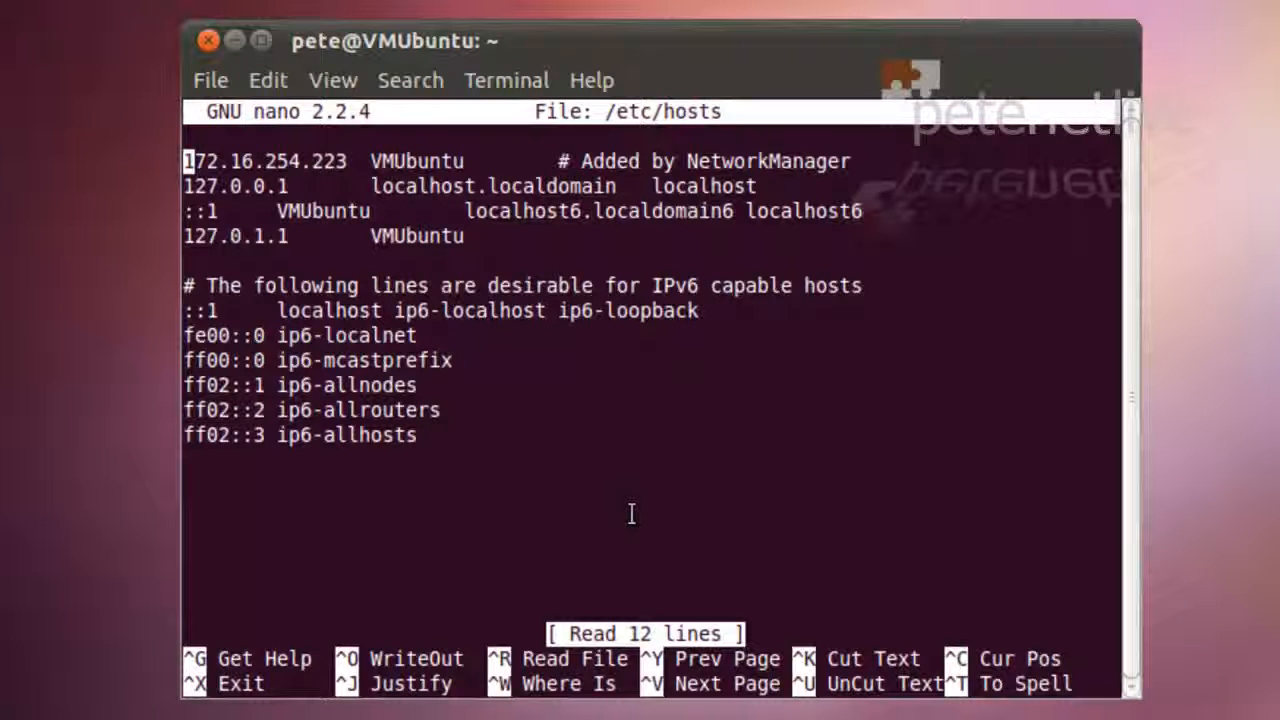
{"action": "key", "text": "ctrl+x"}
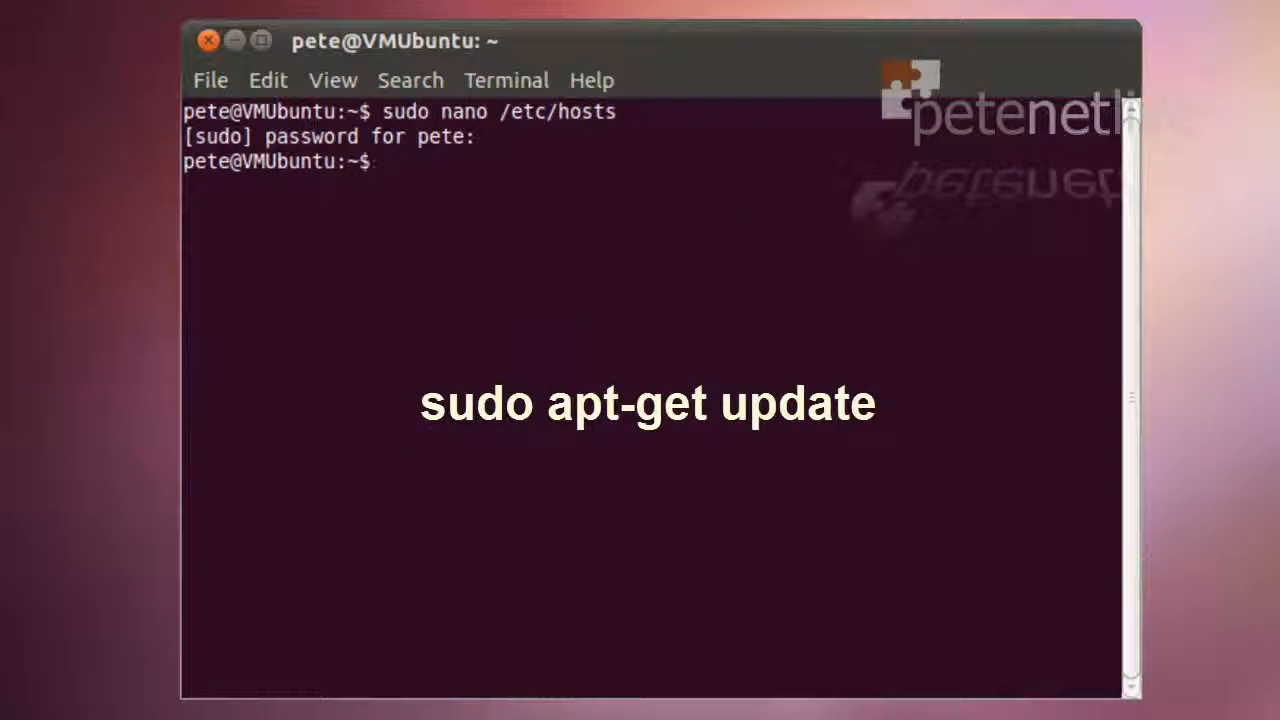
Run sudo apt-get update and highlight the final 'Reading package lists... Done' line
{"action": "type", "text": "sudo"}
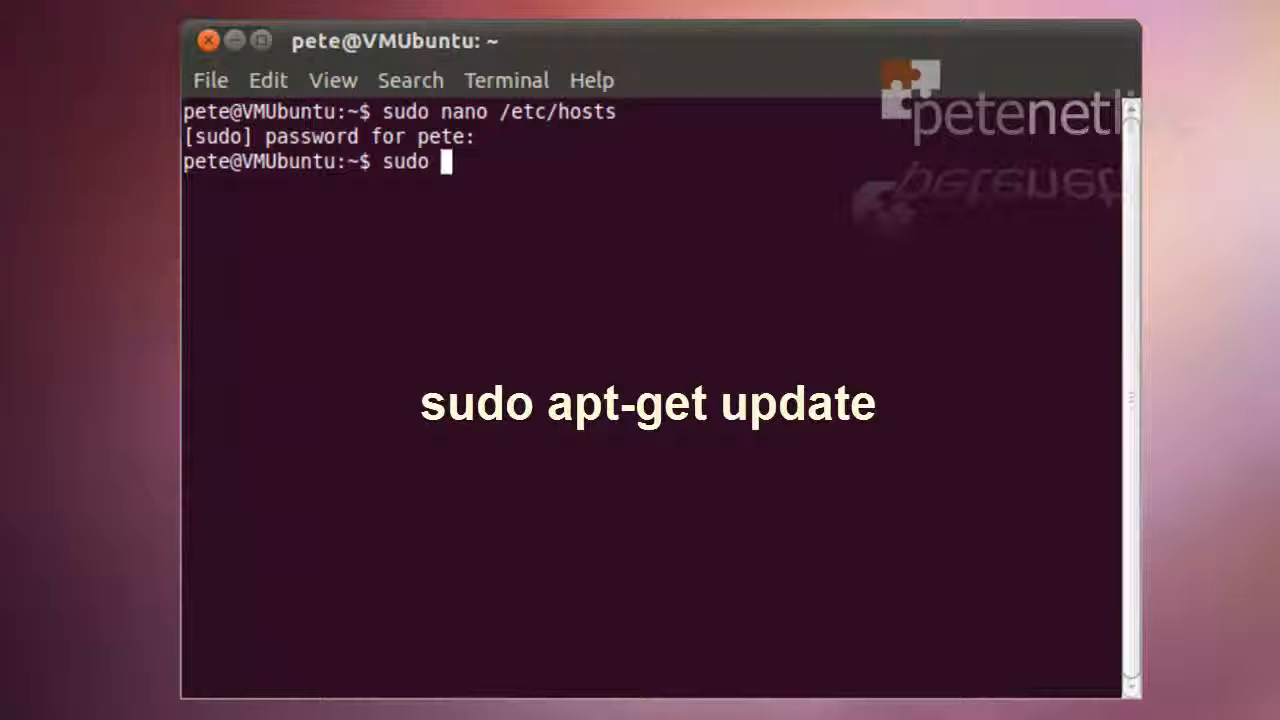
{"action": "type", "text": " apt-"}
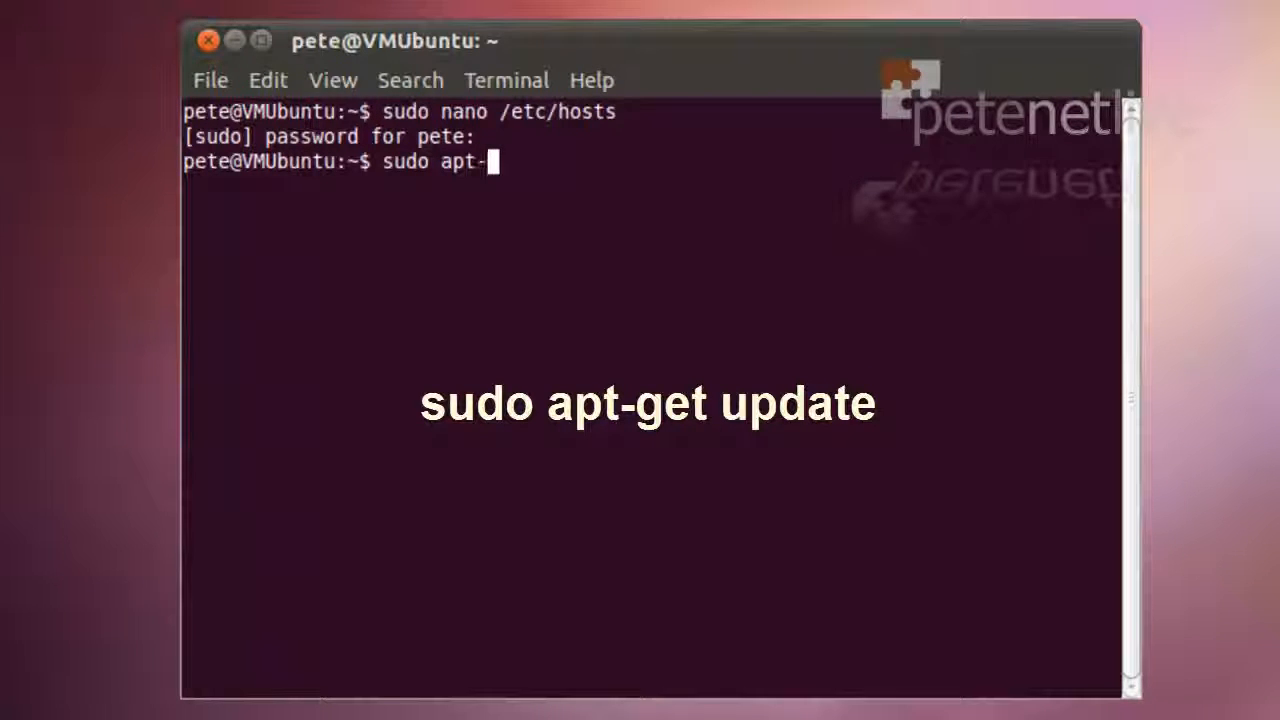
{"action": "type", "text": "get"}
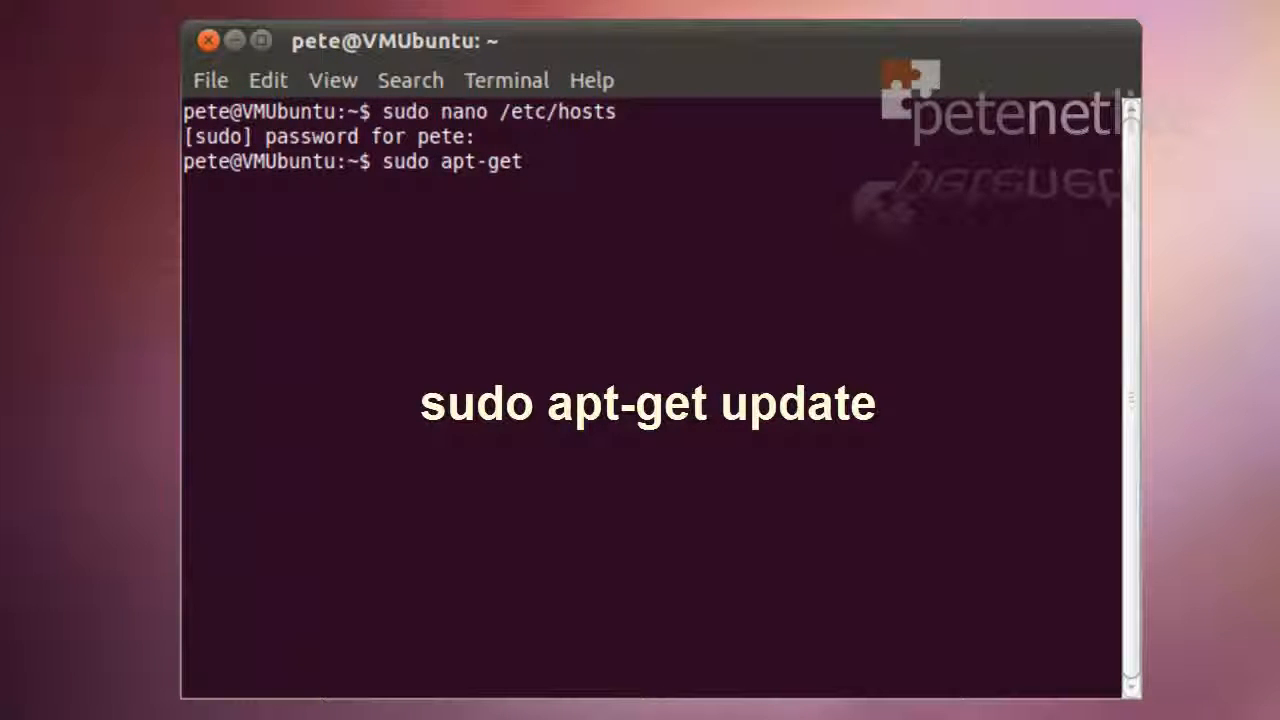
{"action": "type", "text": " upda"}
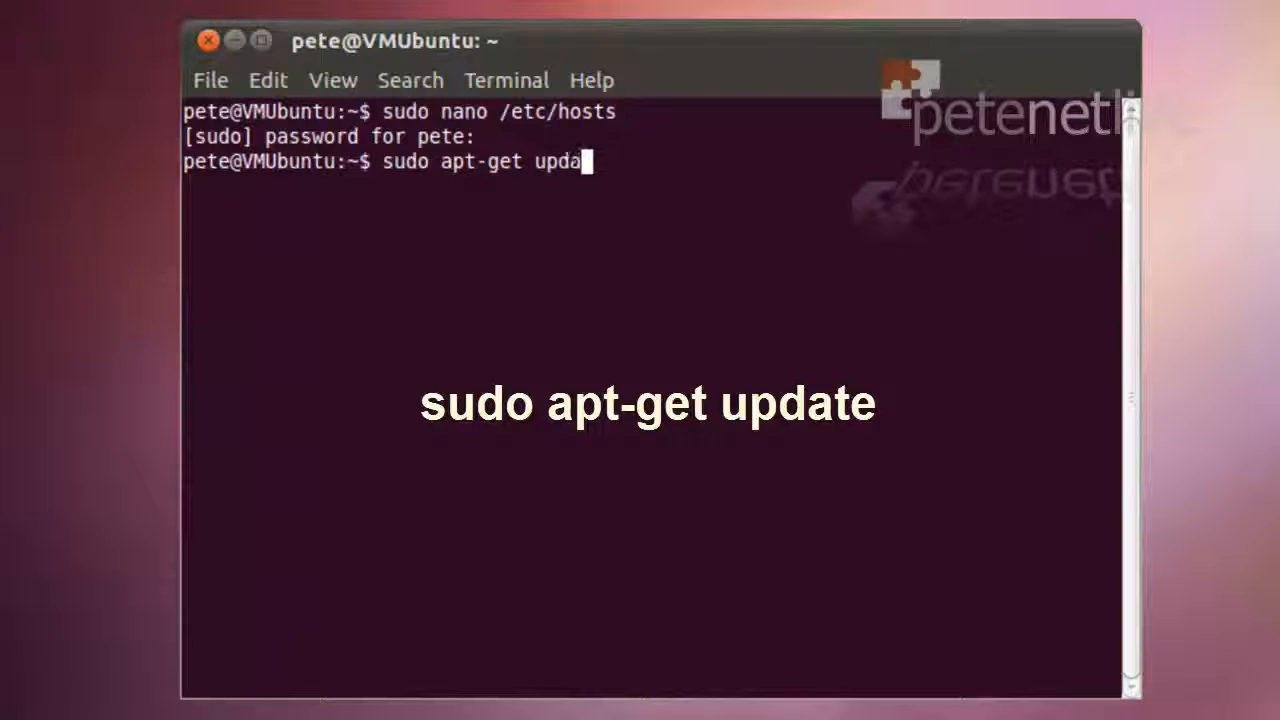
{"action": "type", "text": "te"}
{"action": "key", "text": "Return"}
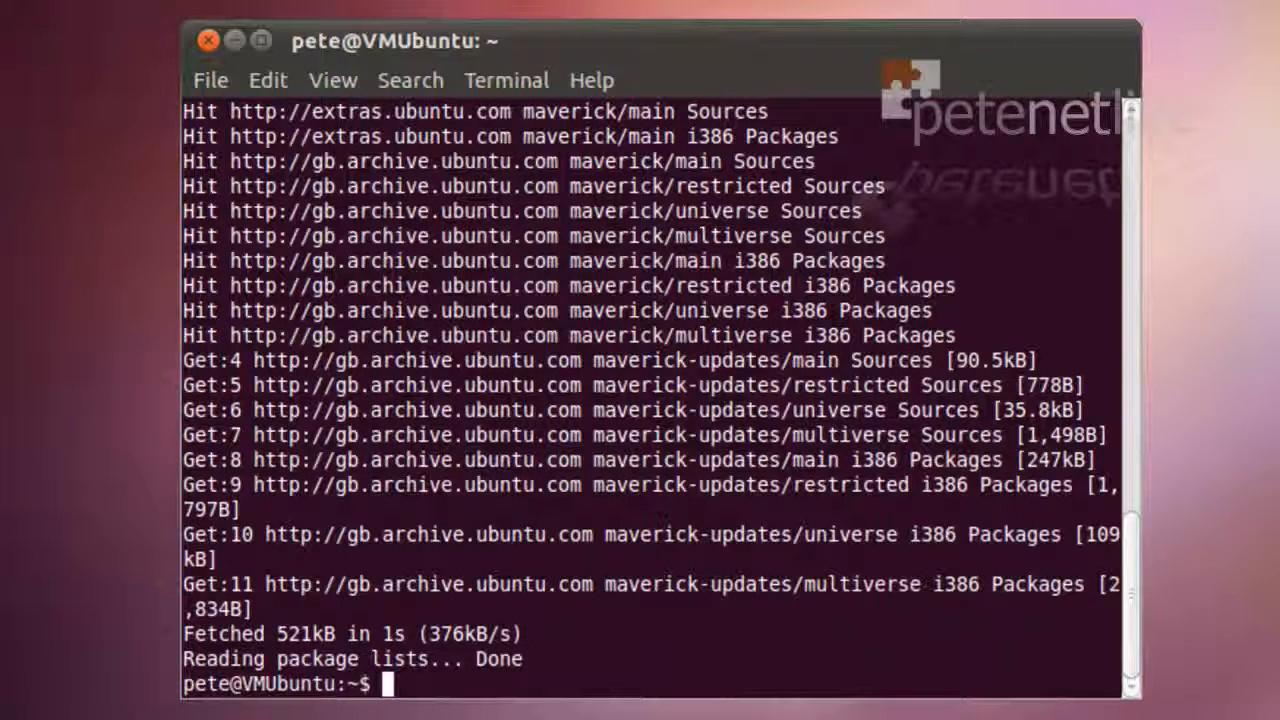
{"action": "double_click", "coordinate": [560, 660]}
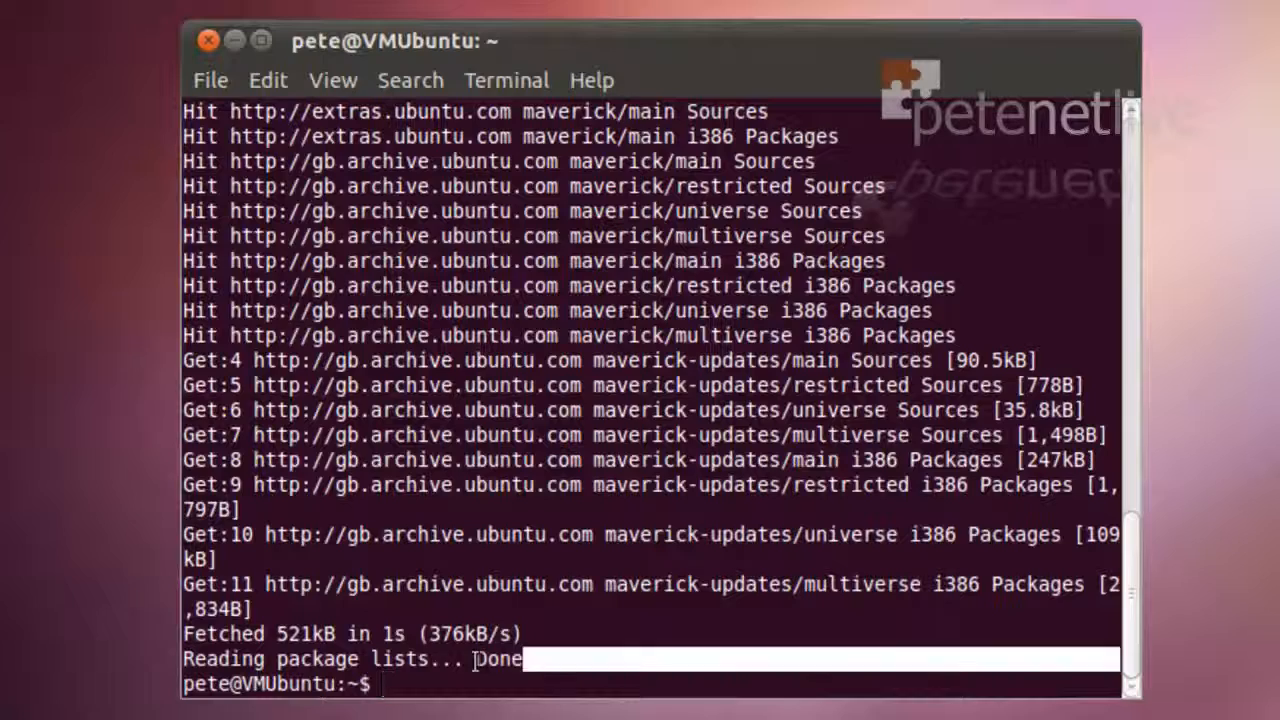
{"action": "left_click_drag", "start_coordinate": [476, 660], "coordinate": [156, 668]}
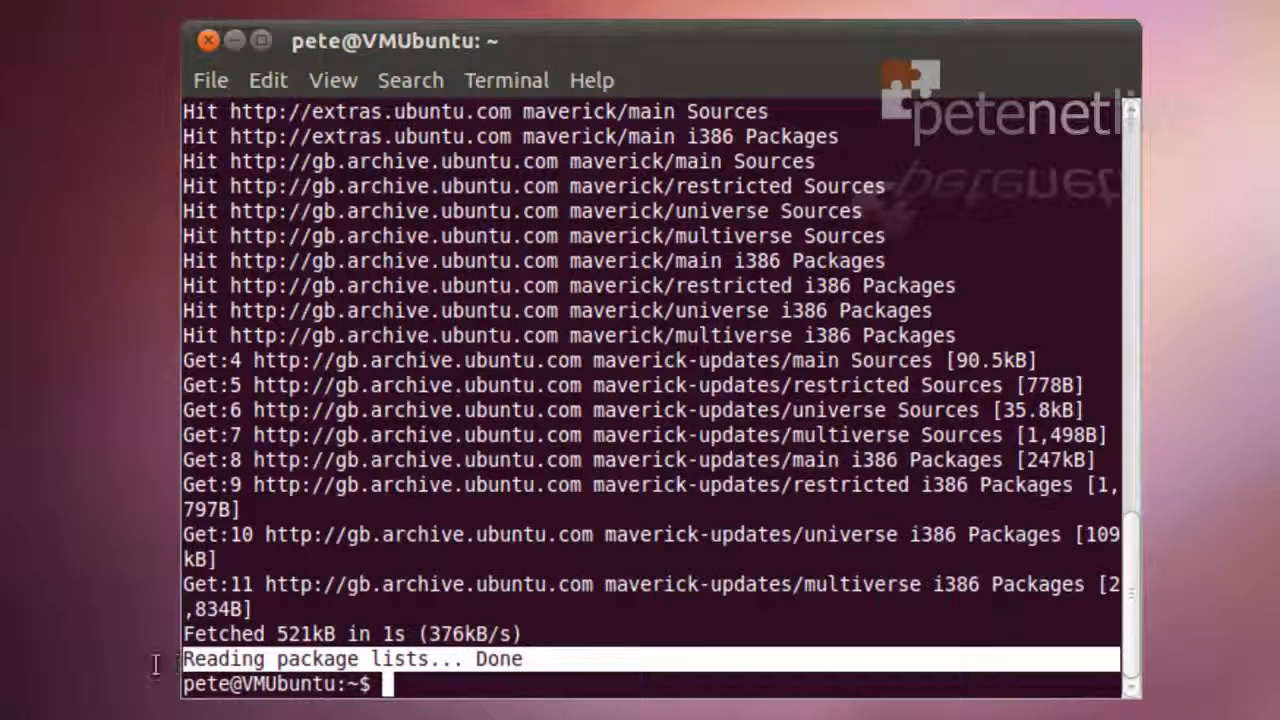
Close the terminal, open the Home Folder from Places, and right-click the Public folder
{"action": "left_click", "coordinate": [207, 40]}
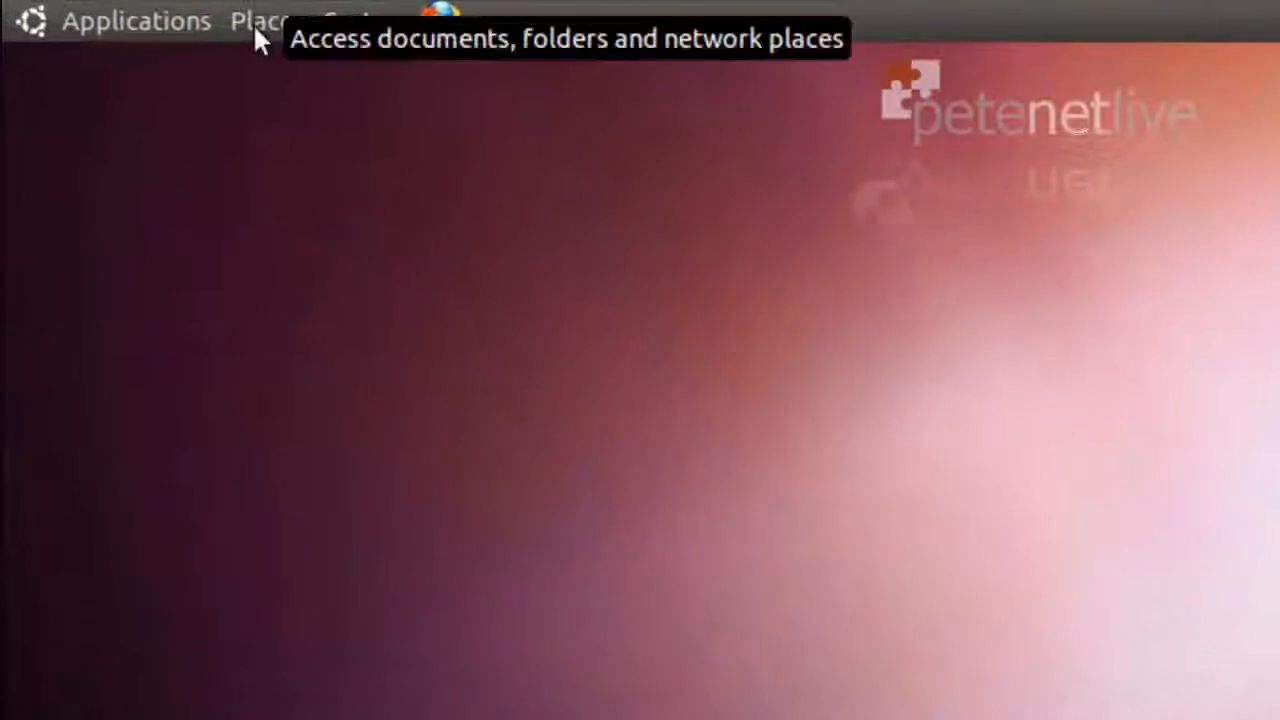
{"action": "left_click", "coordinate": [145, 12]}
{"action": "left_click", "coordinate": [277, 66]}
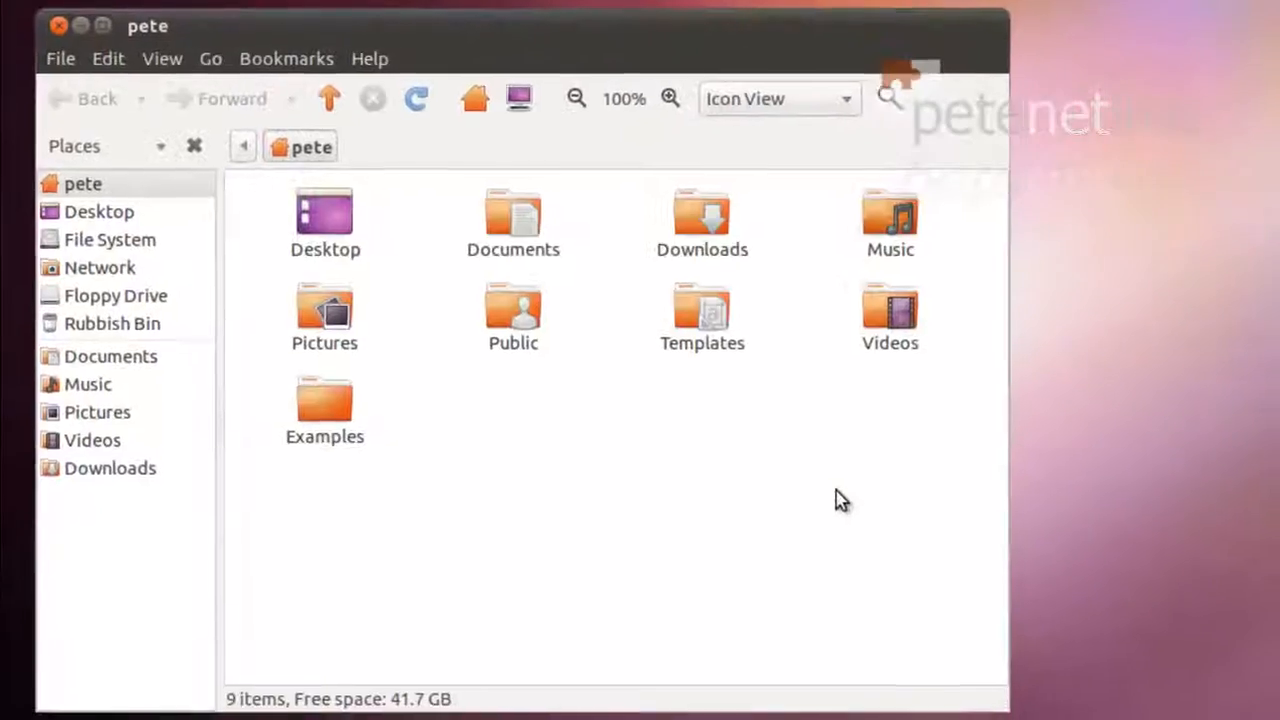
{"action": "right_click", "coordinate": [520, 312]}
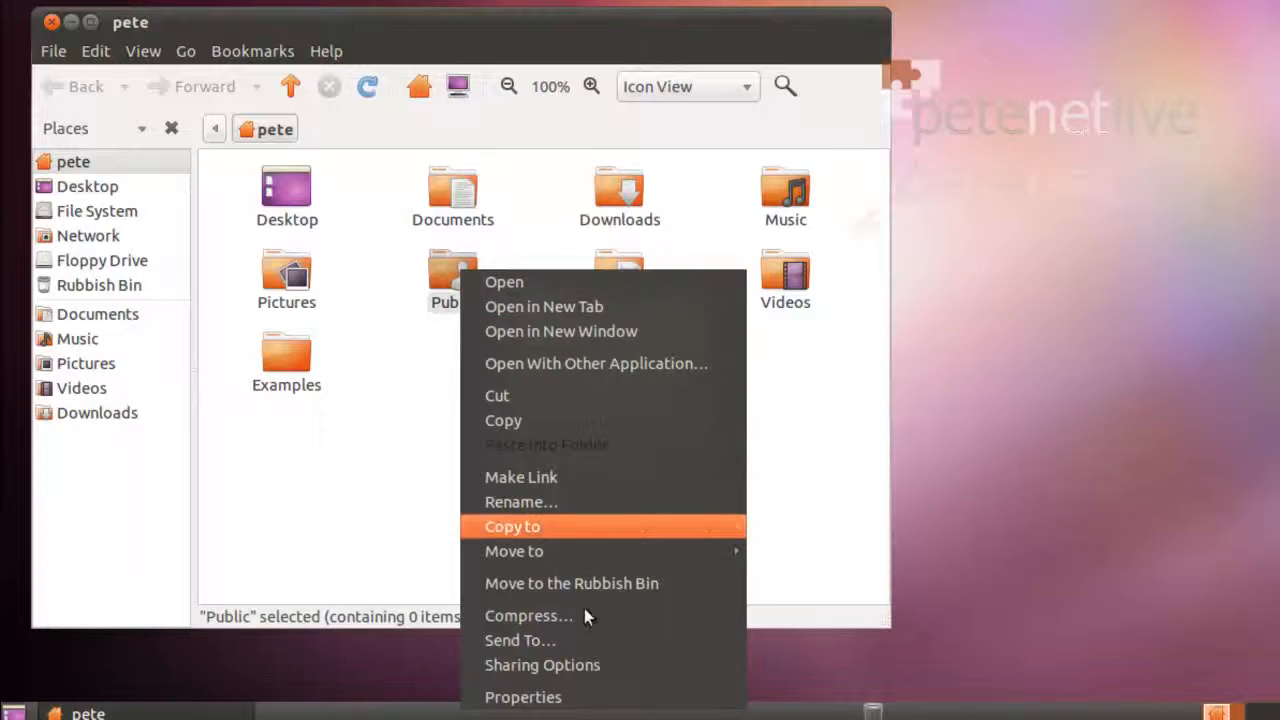
Enable sharing for Public and install the Windows sharing service using the administrator password
{"action": "left_click", "coordinate": [555, 664]}
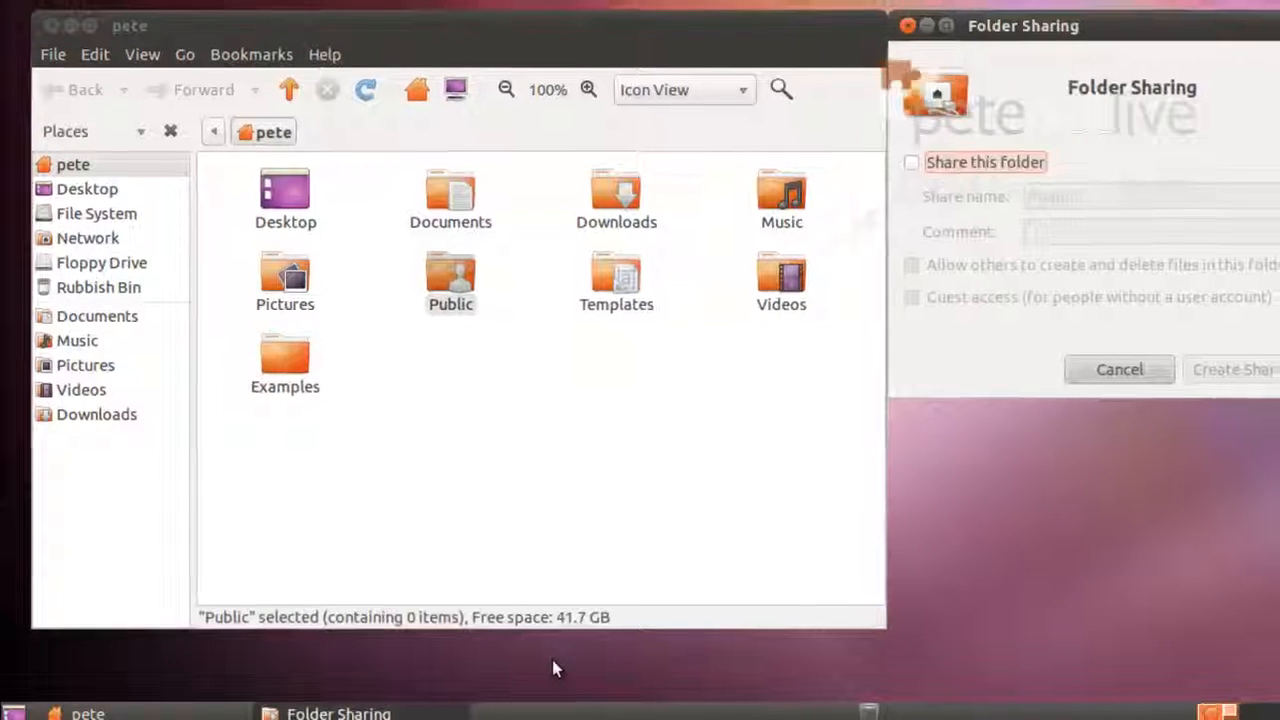
{"action": "left_click", "coordinate": [886, 180]}
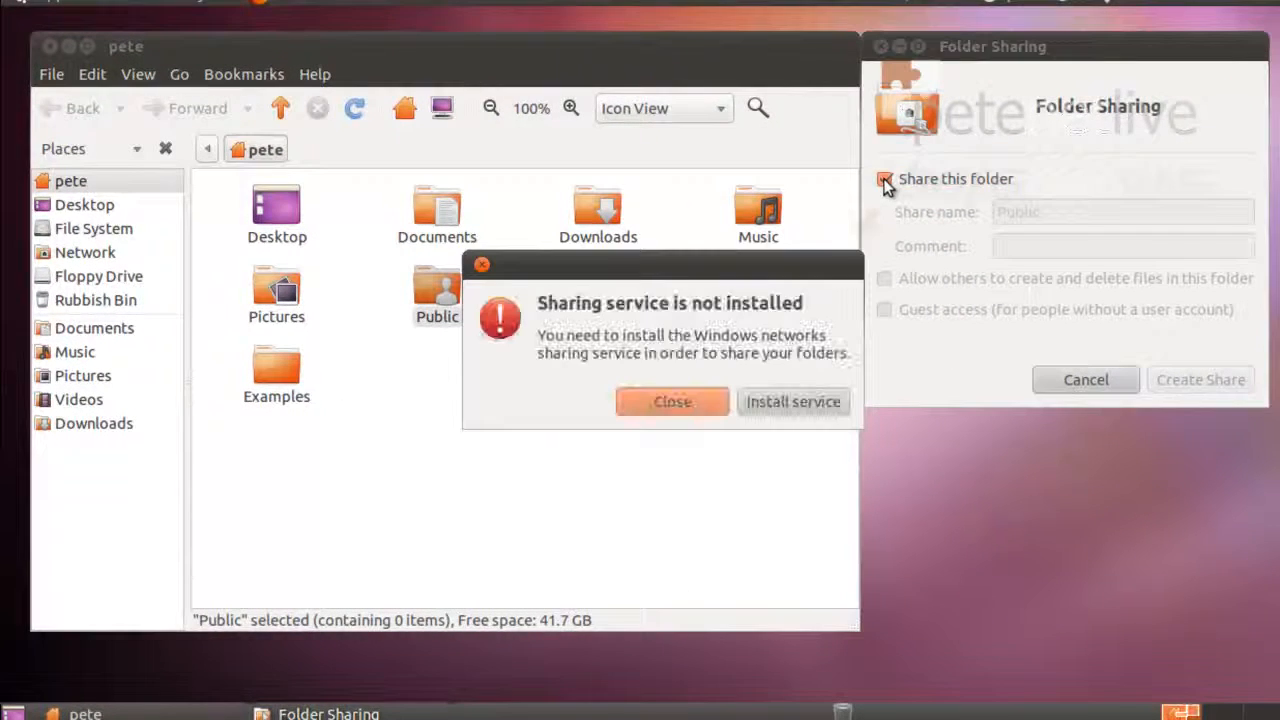
{"action": "left_click", "coordinate": [779, 401]}
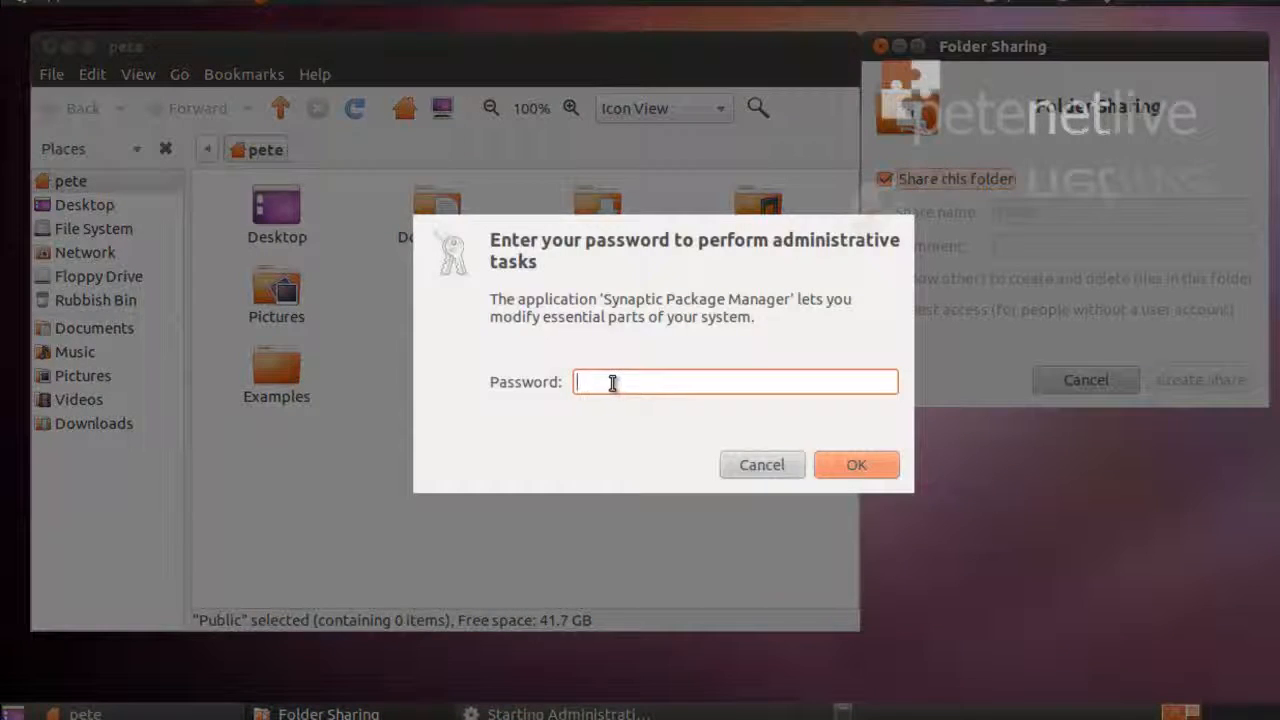
{"action": "type", "text": "****"}
{"action": "key", "text": "Return"}
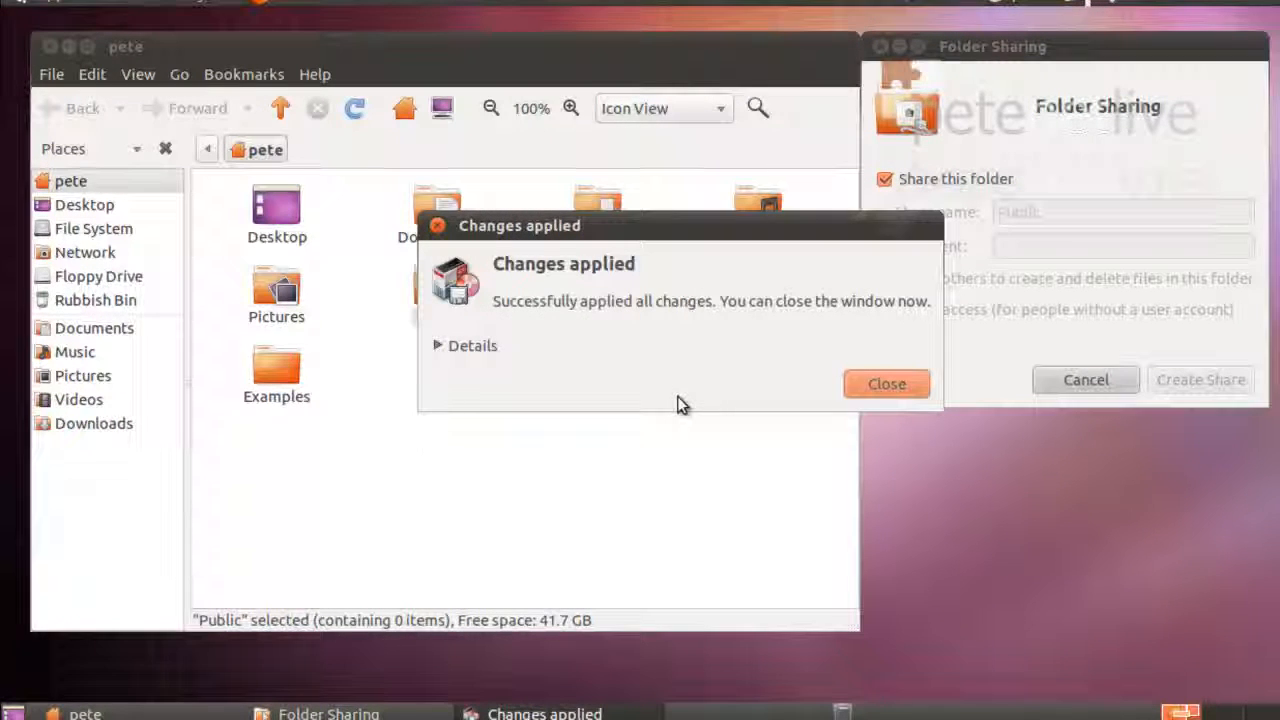
{"action": "left_click", "coordinate": [898, 386]}
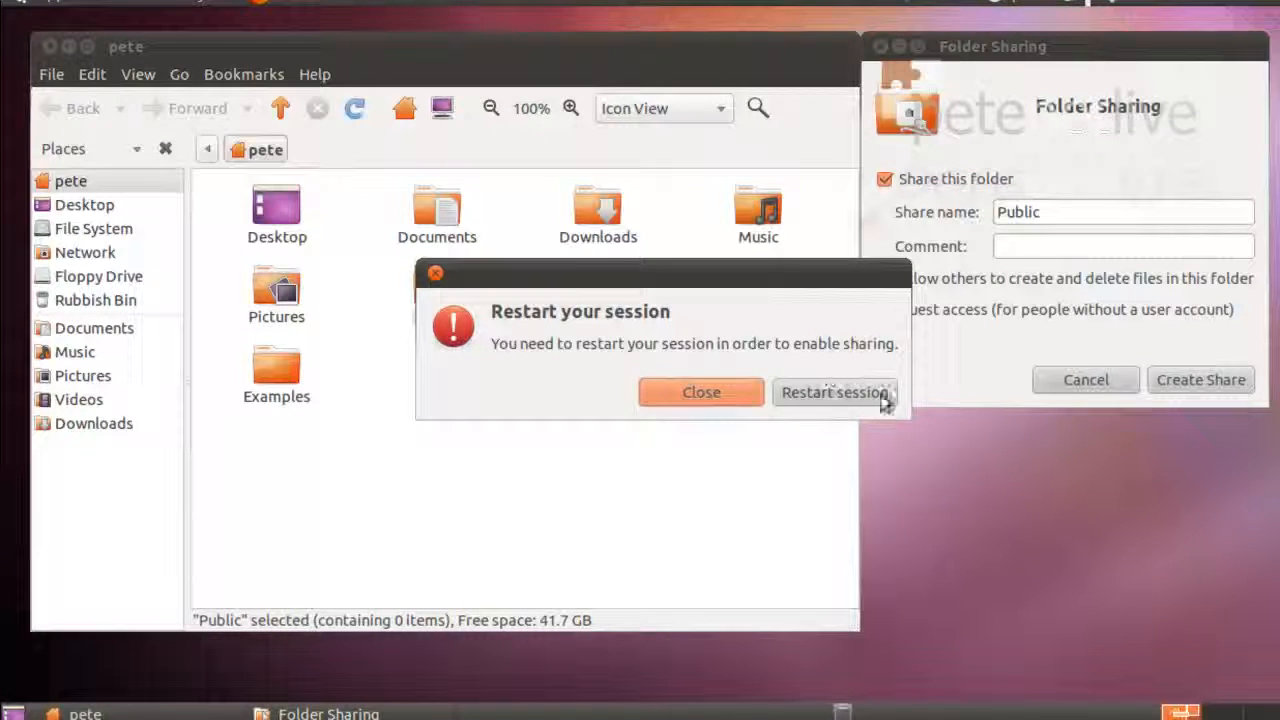
Restart the session despite the unresponsive program and log back in with the account password
{"action": "left_click", "coordinate": [832, 398]}
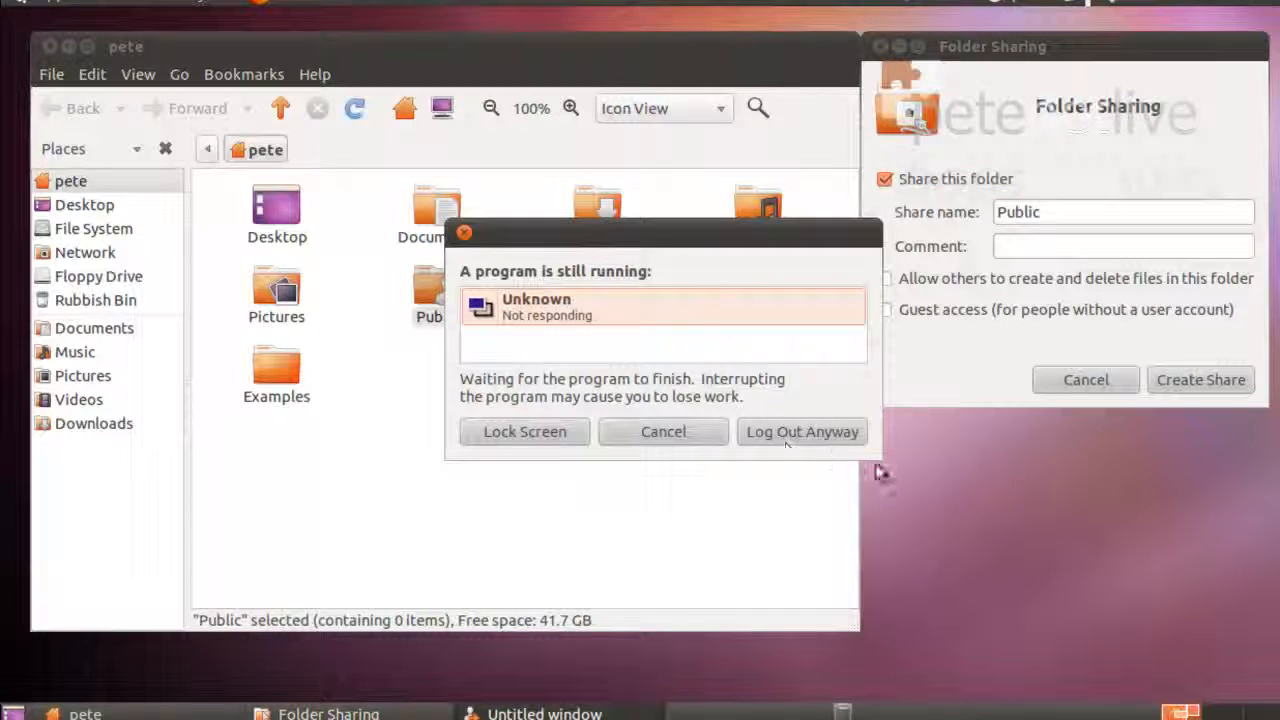
{"action": "left_click", "coordinate": [779, 432]}
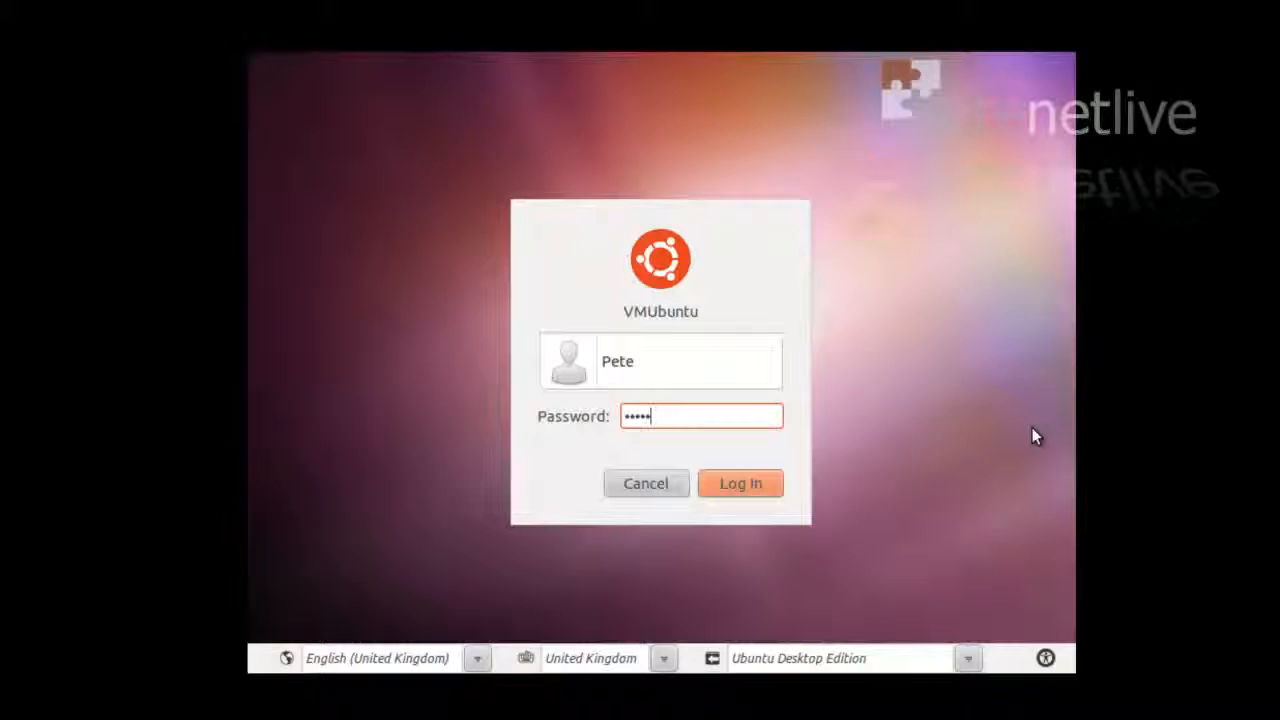
{"action": "type", "text": "***"}
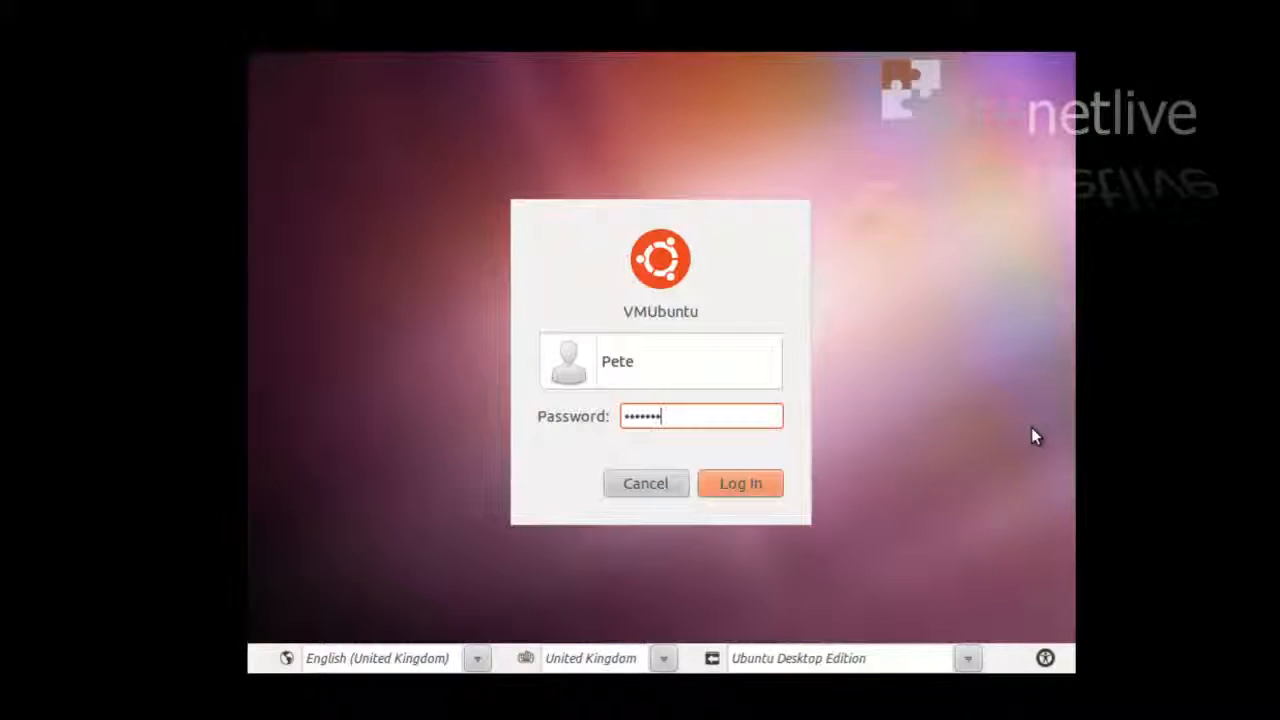
{"action": "key", "text": "Return"}
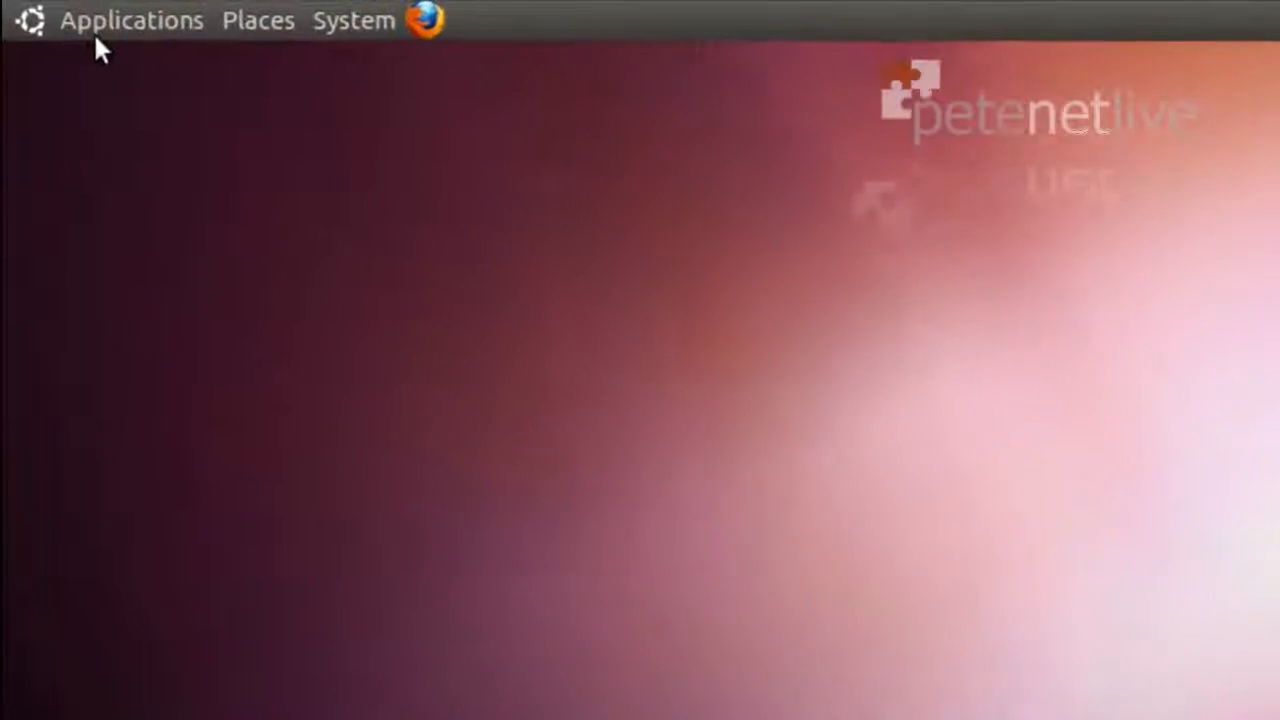
Launch Terminal from the Applications > Accessories menu
{"action": "left_click", "coordinate": [58, 14]}
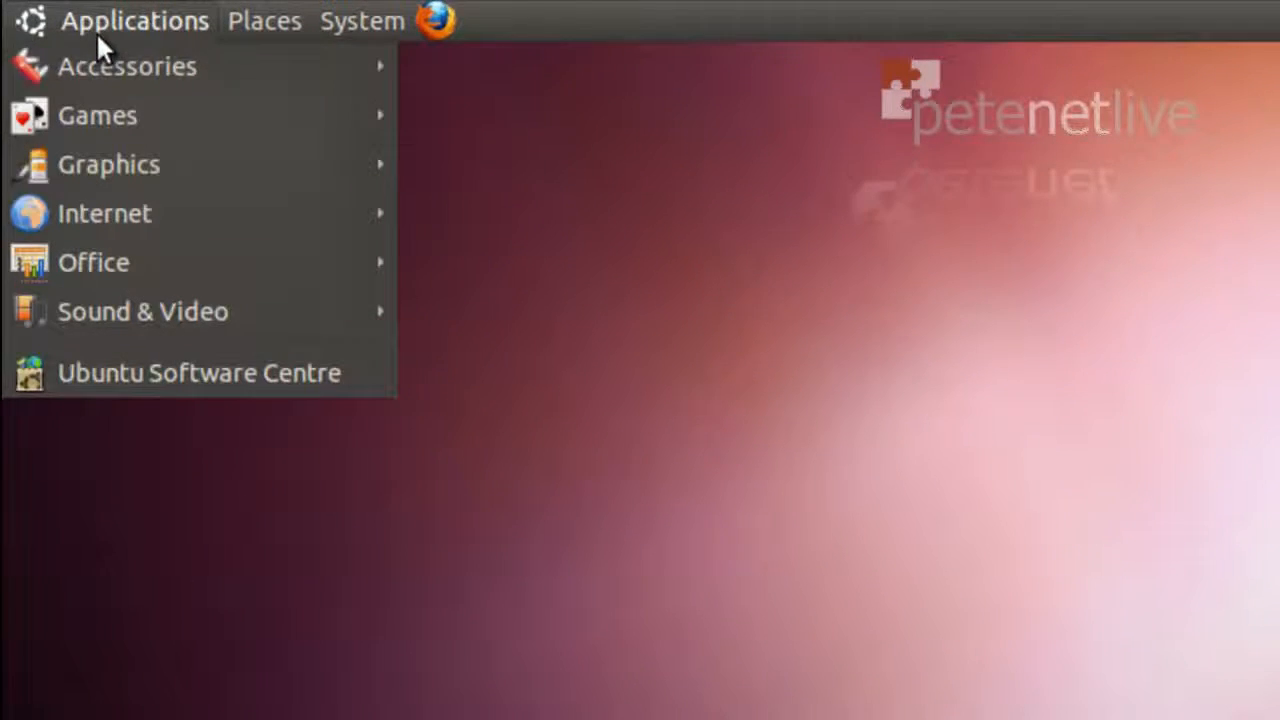
{"action": "mouse_move", "coordinate": [98, 60]}
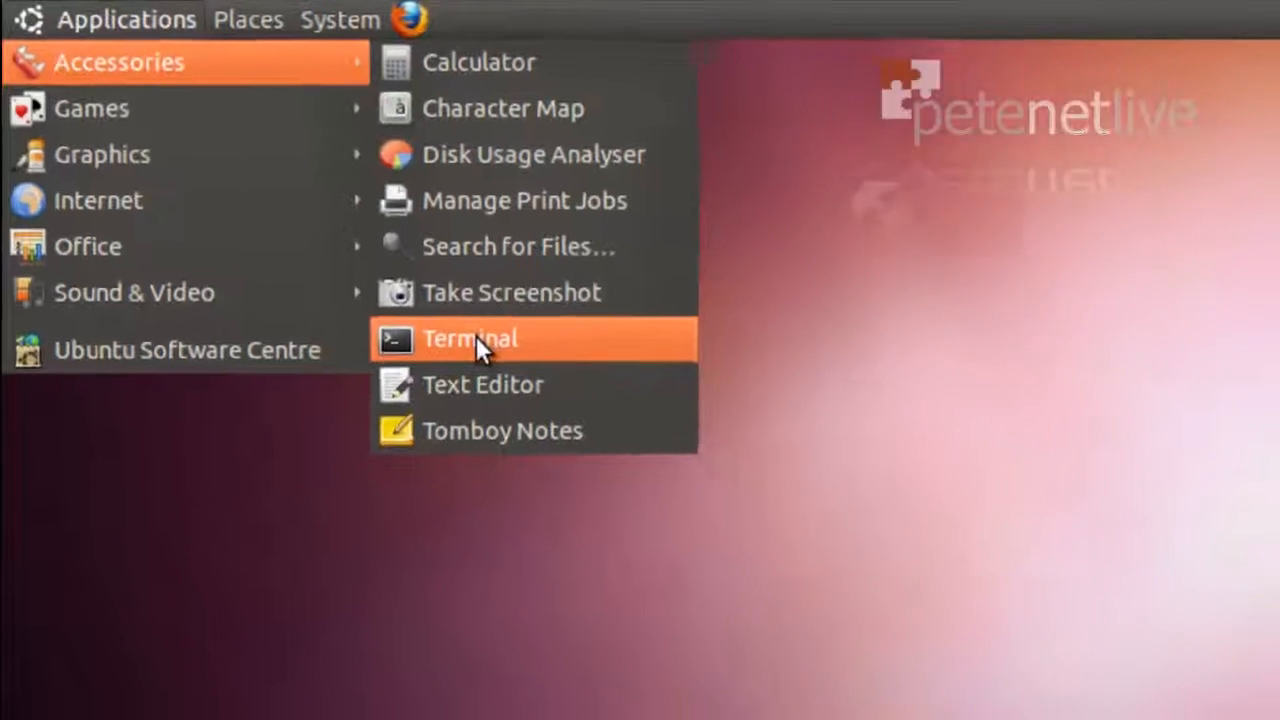
{"action": "left_click", "coordinate": [508, 362]}
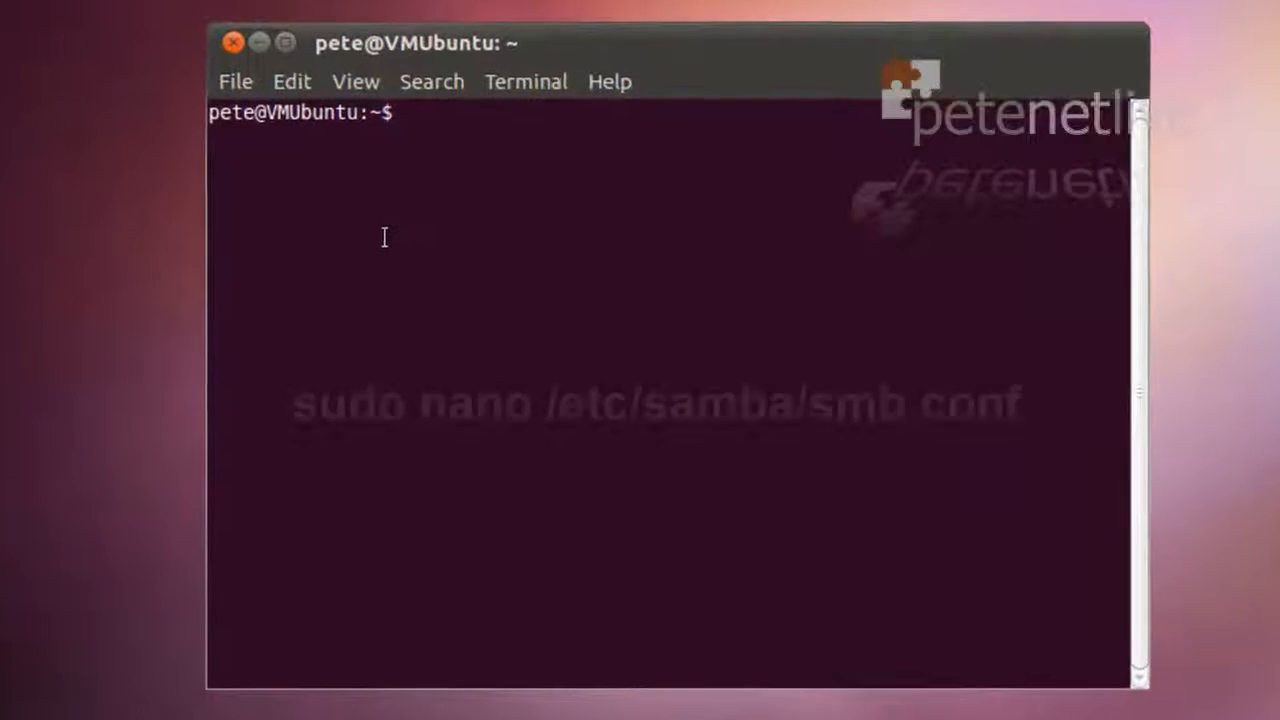
Open /etc/samba/smb.conf in nano with sudo and start moving down through it
{"action": "type", "text": "sud"}
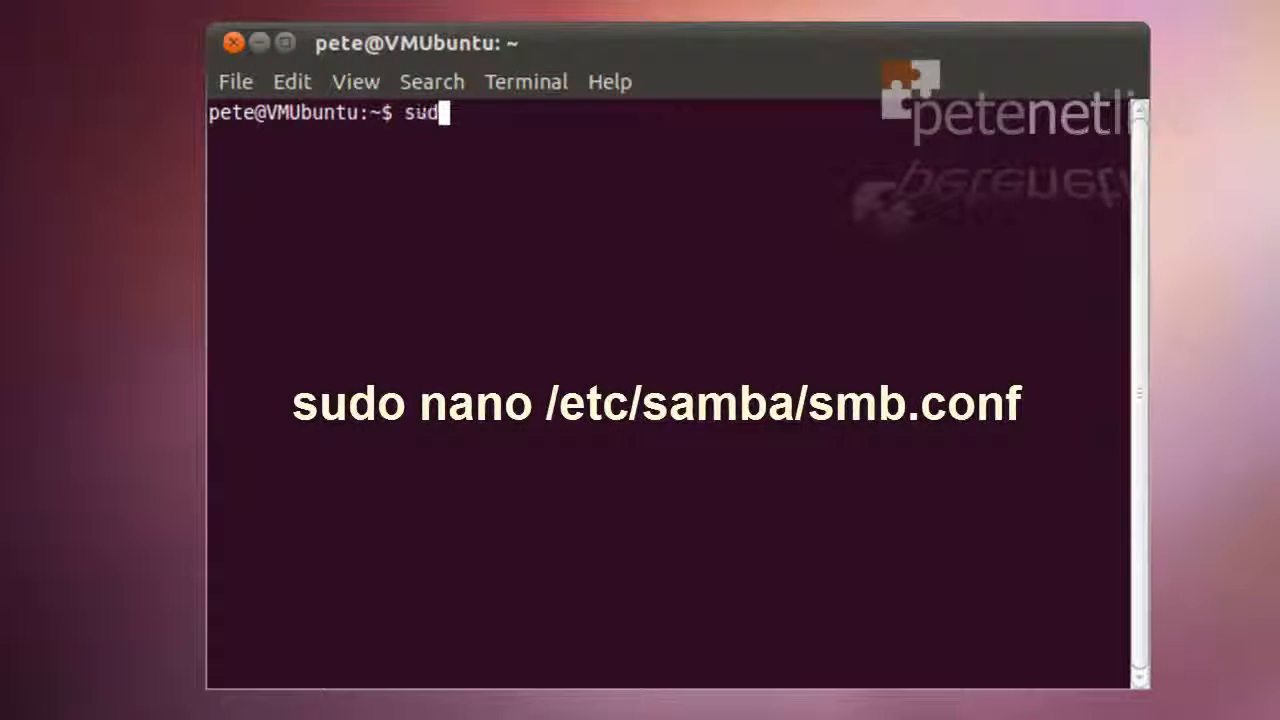
{"action": "type", "text": "o nano"}
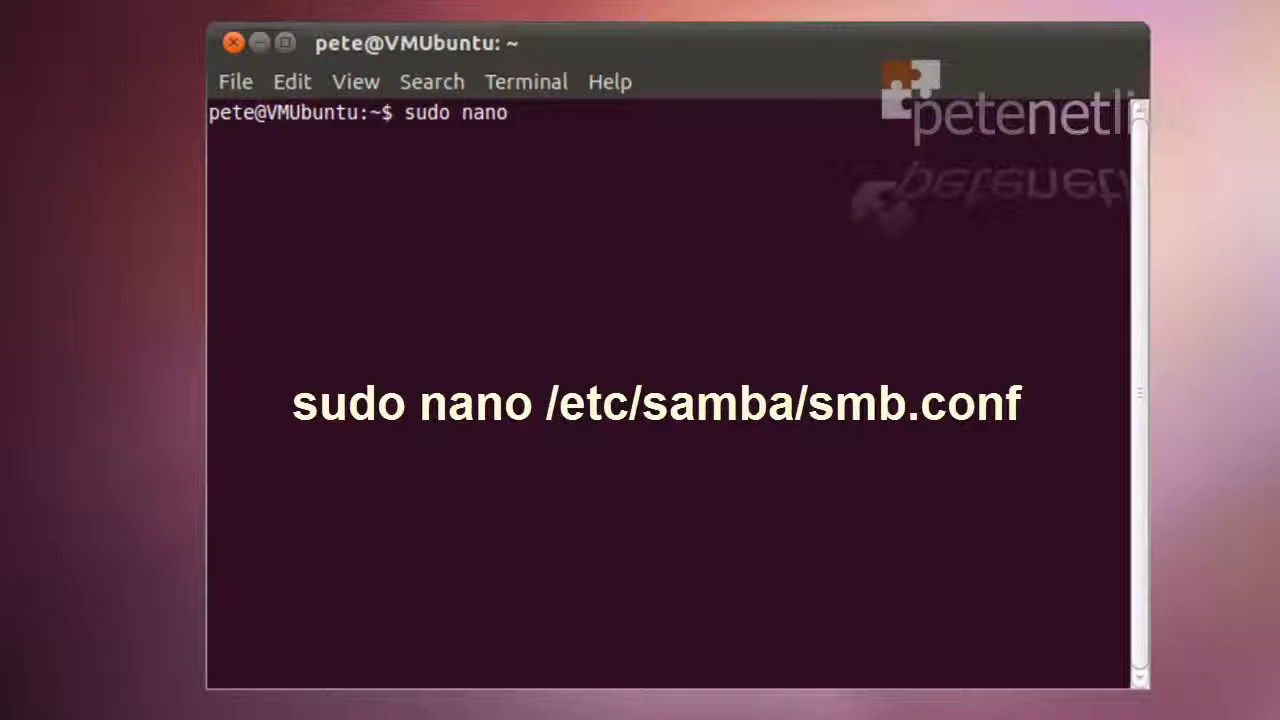
{"action": "type", "text": " /etc/samb"}
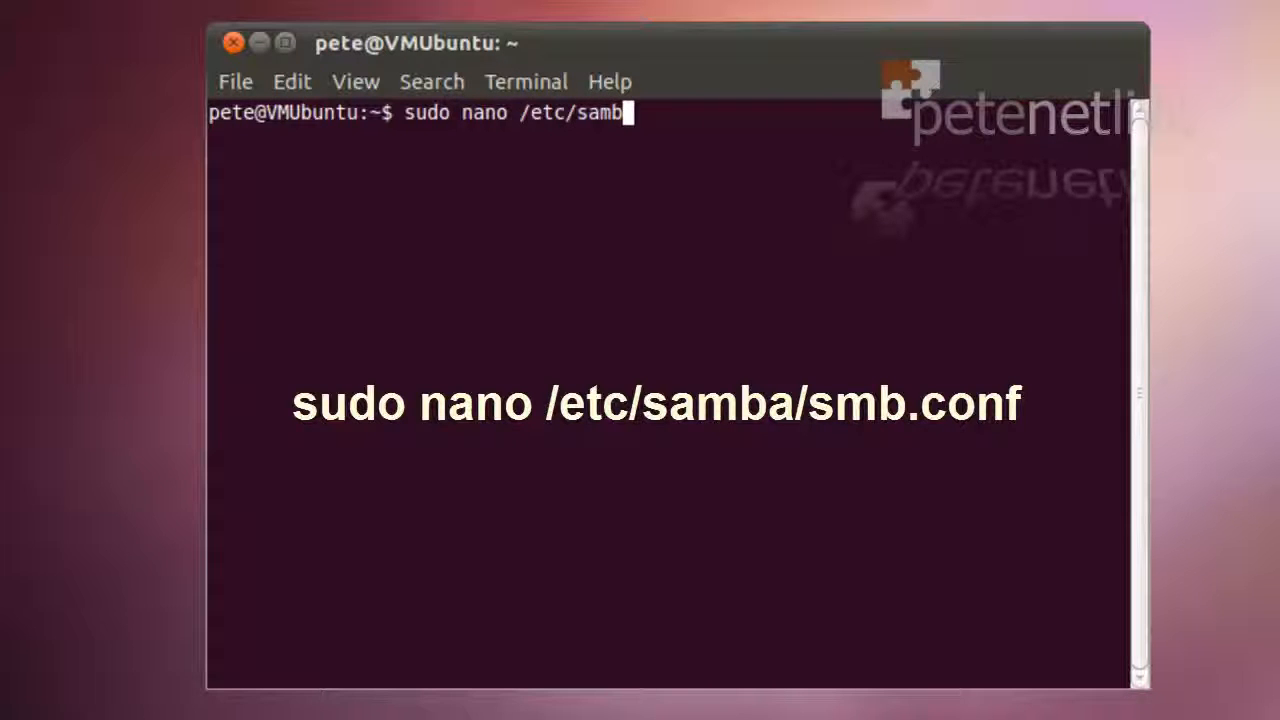
{"action": "type", "text": "a/"}
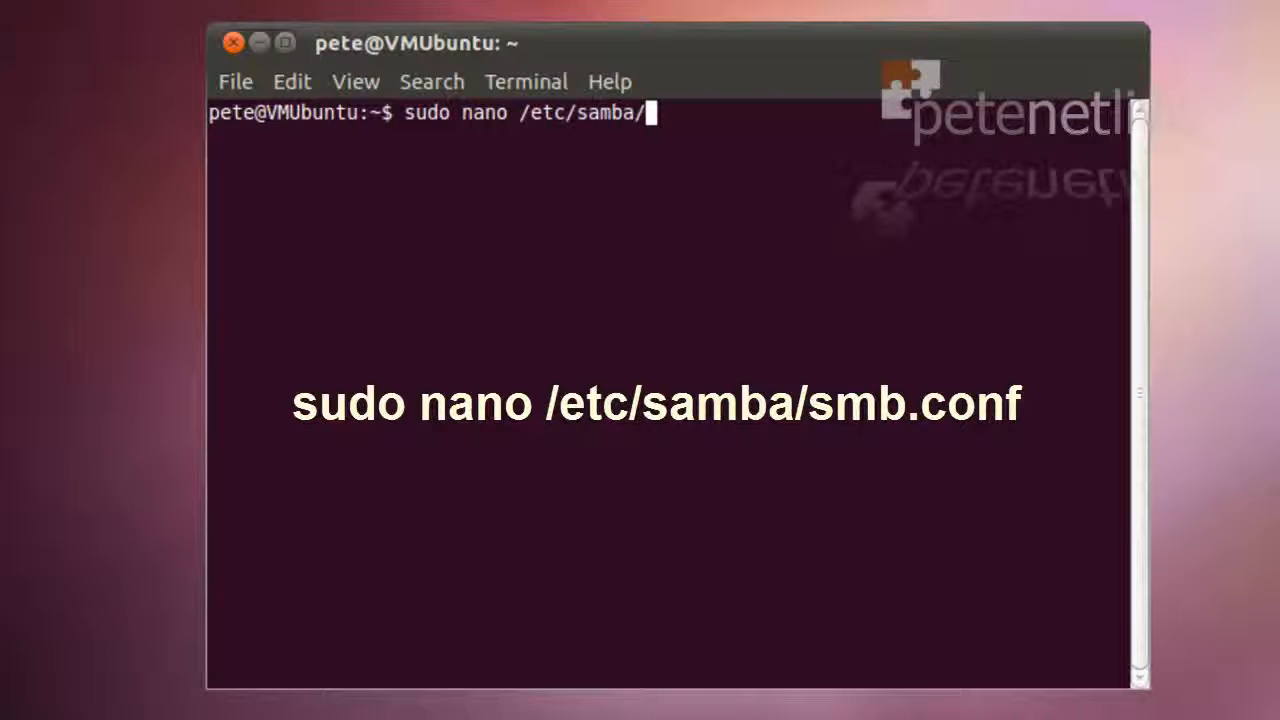
{"action": "type", "text": "smb.c"}
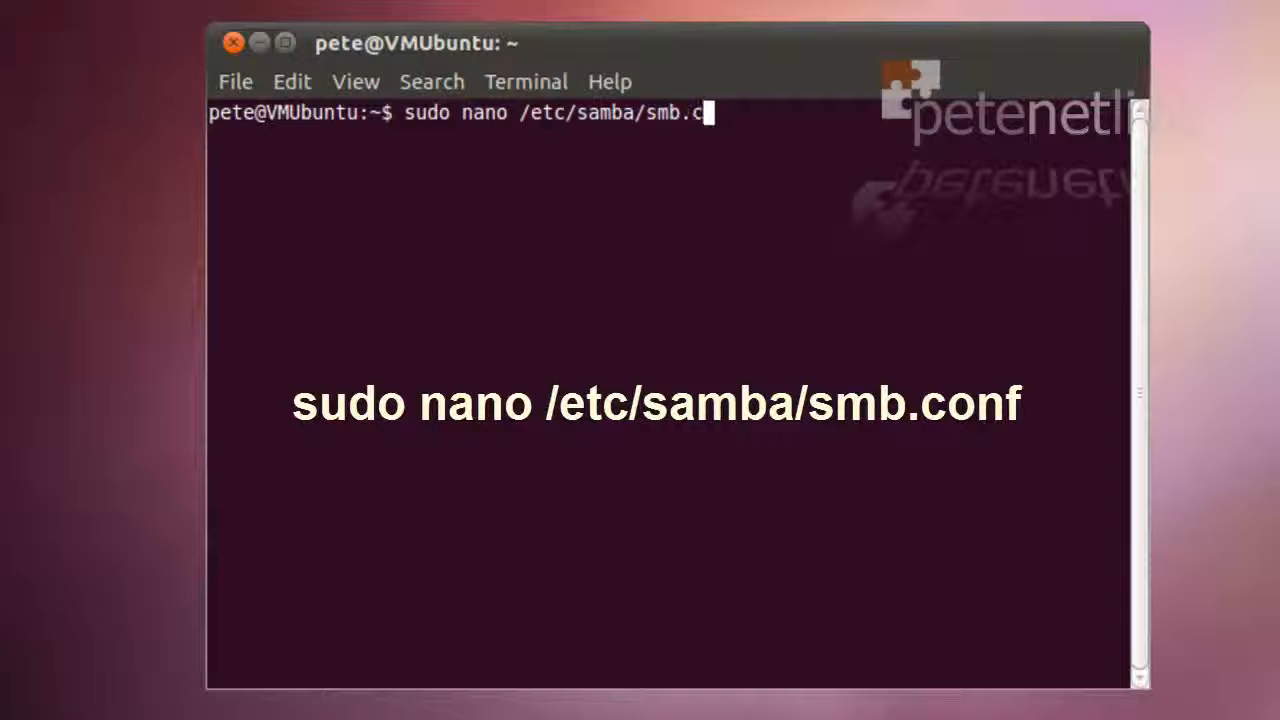
{"action": "type", "text": "onf"}
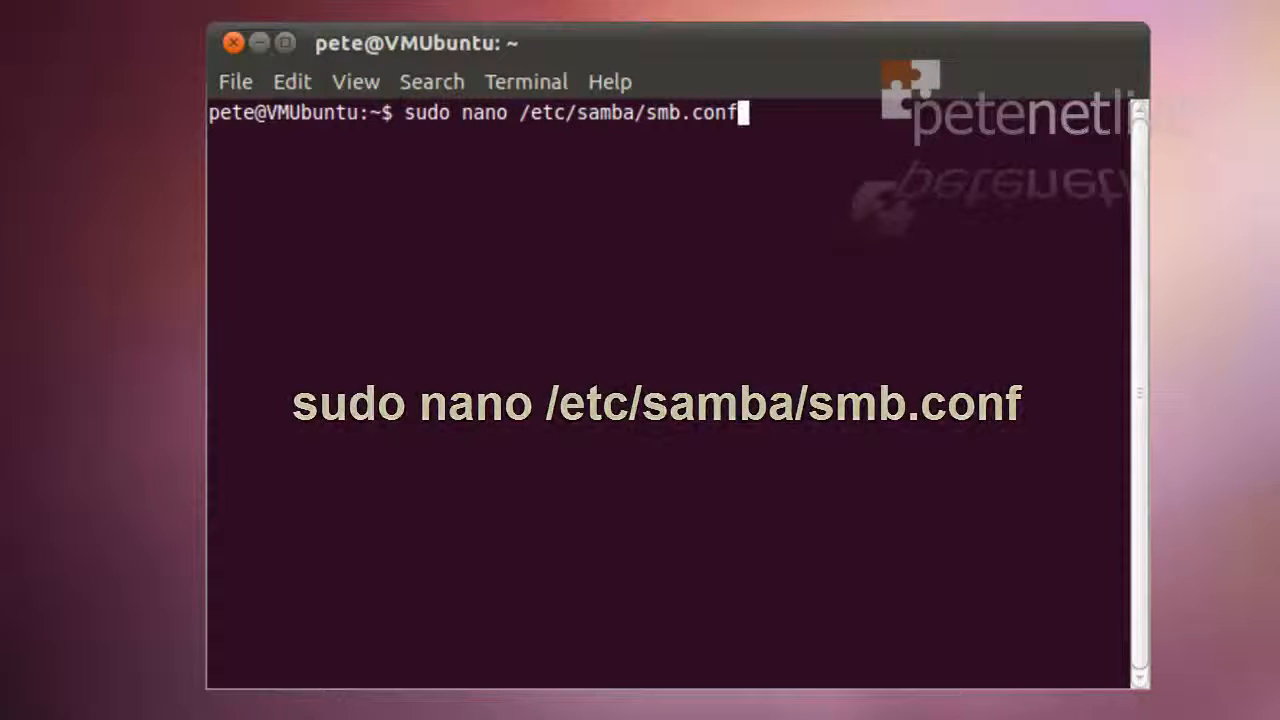
{"action": "key", "text": "Return"}
{"action": "key", "text": "Down"}
{"action": "key", "text": "Down"}
{"action": "key", "text": "Down"}
{"action": "key", "text": "Down"}
{"action": "key", "text": "Down"}
{"action": "key", "text": "Down"}
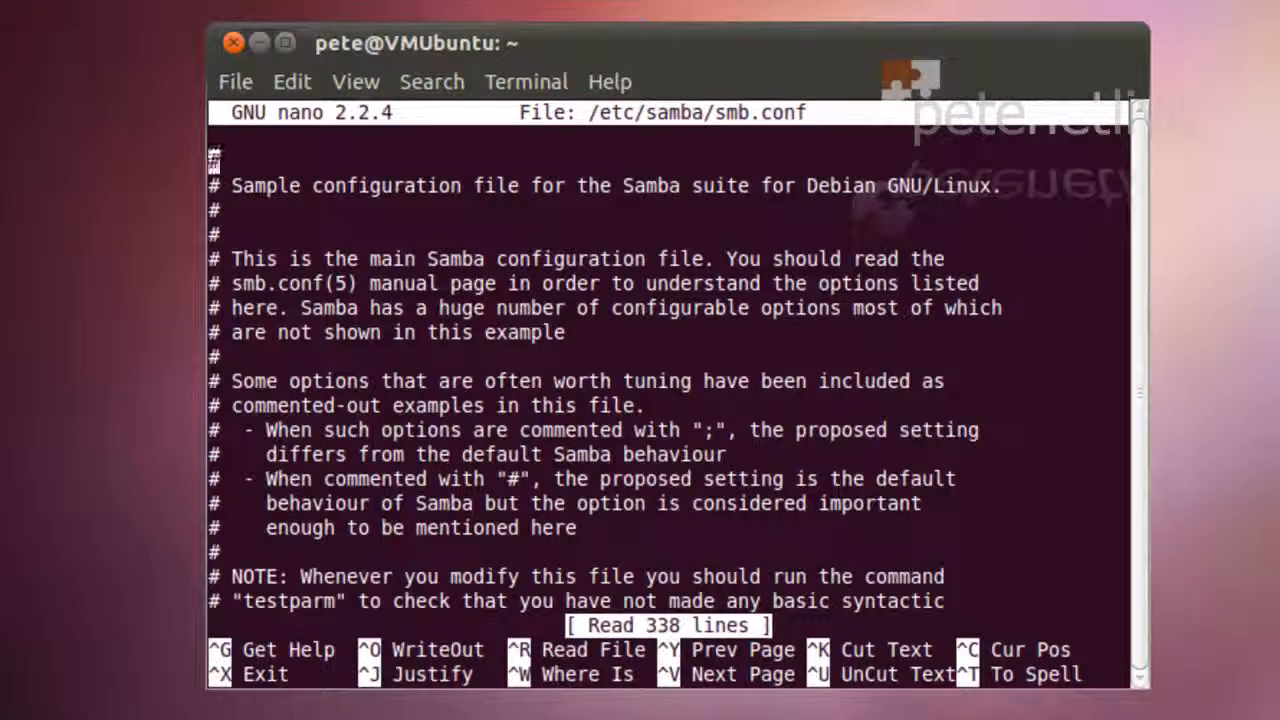
Add 'force user = <Ubuntu username>' on a new line below workgroup = WORKGROUP in [global]
{"action": "key", "text": "Down"}
{"action": "key", "text": "Down"}
{"action": "key", "text": "Down"}
{"action": "key", "text": "Down"}
{"action": "key", "text": "Down"}
{"action": "key", "text": "Down"}
{"action": "key", "text": "Down"}
{"action": "key", "text": "Down"}
{"action": "key", "text": "Down"}
{"action": "key", "text": "Down"}
{"action": "key", "text": "Down"}
{"action": "key", "text": "Down"}
{"action": "key", "text": "Down"}
{"action": "key", "text": "Down"}
{"action": "key", "text": "Down"}
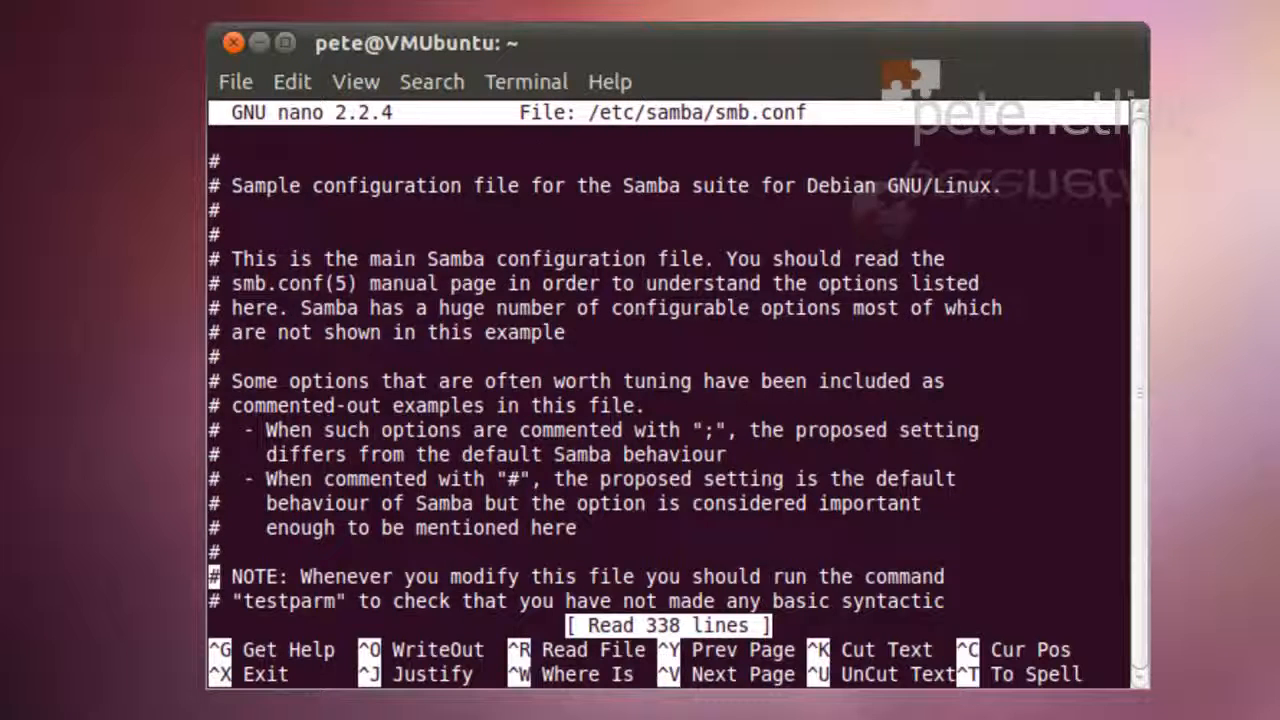
{"action": "key", "text": "Down"}
{"action": "key", "text": "Down"}
{"action": "key", "text": "Down"}
{"action": "key", "text": "Down"}
{"action": "key", "text": "Down"}
{"action": "key", "text": "Down"}
{"action": "key", "text": "Down"}
{"action": "key", "text": "Down"}
{"action": "key", "text": "Down"}
{"action": "key", "text": "Down"}
{"action": "key", "text": "Down"}
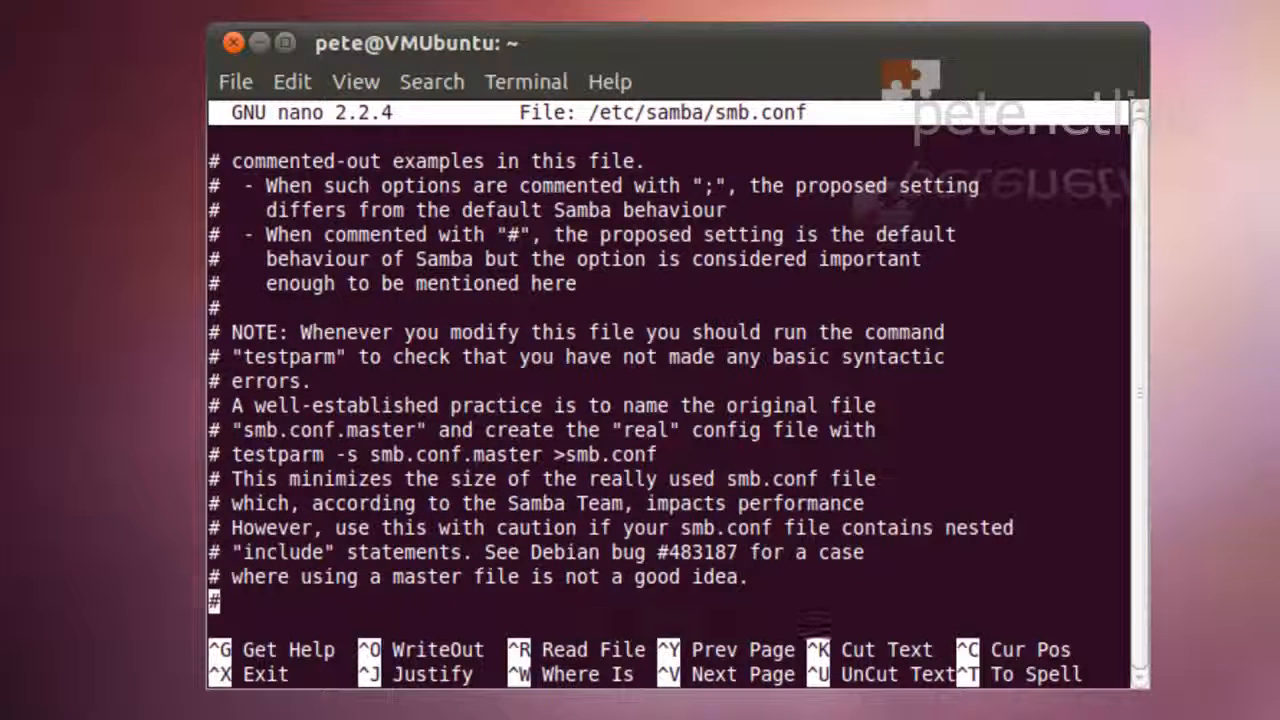
{"action": "key", "text": "Down"}
{"action": "key", "text": "Down"}
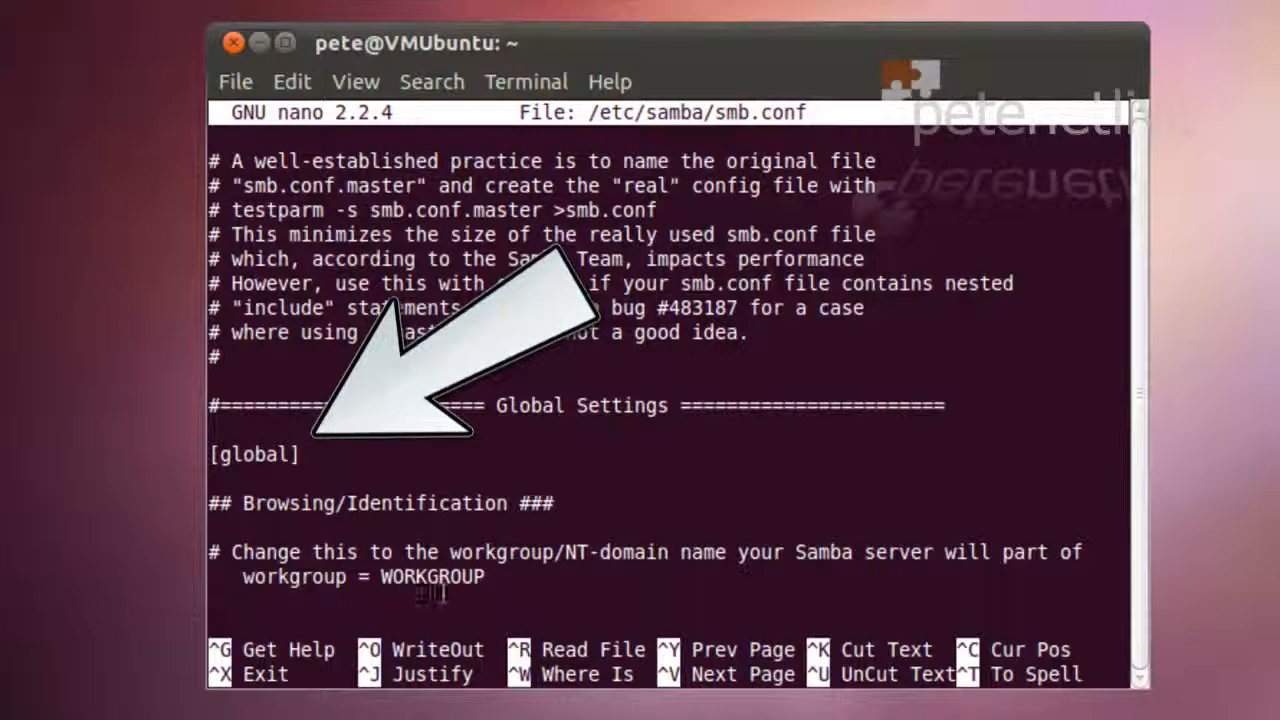
{"action": "left_click_drag", "start_coordinate": [491, 575], "coordinate": [245, 575]}
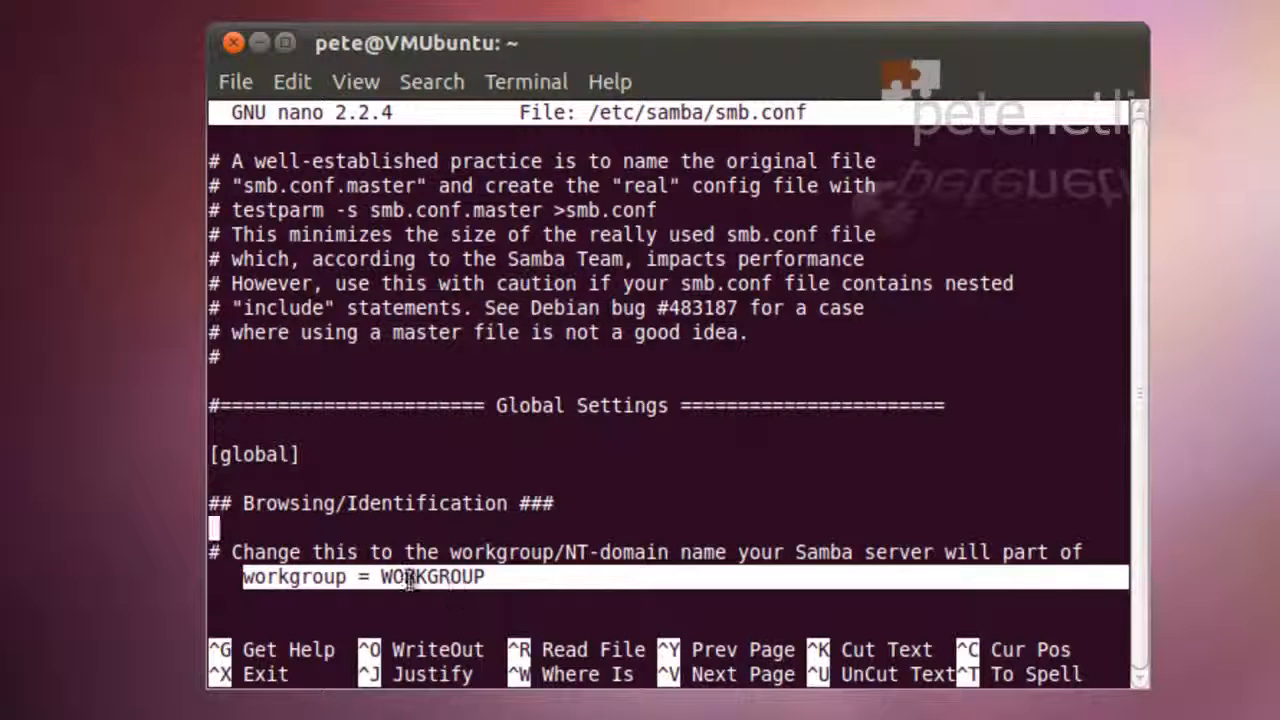
{"action": "left_click", "coordinate": [486, 580]}
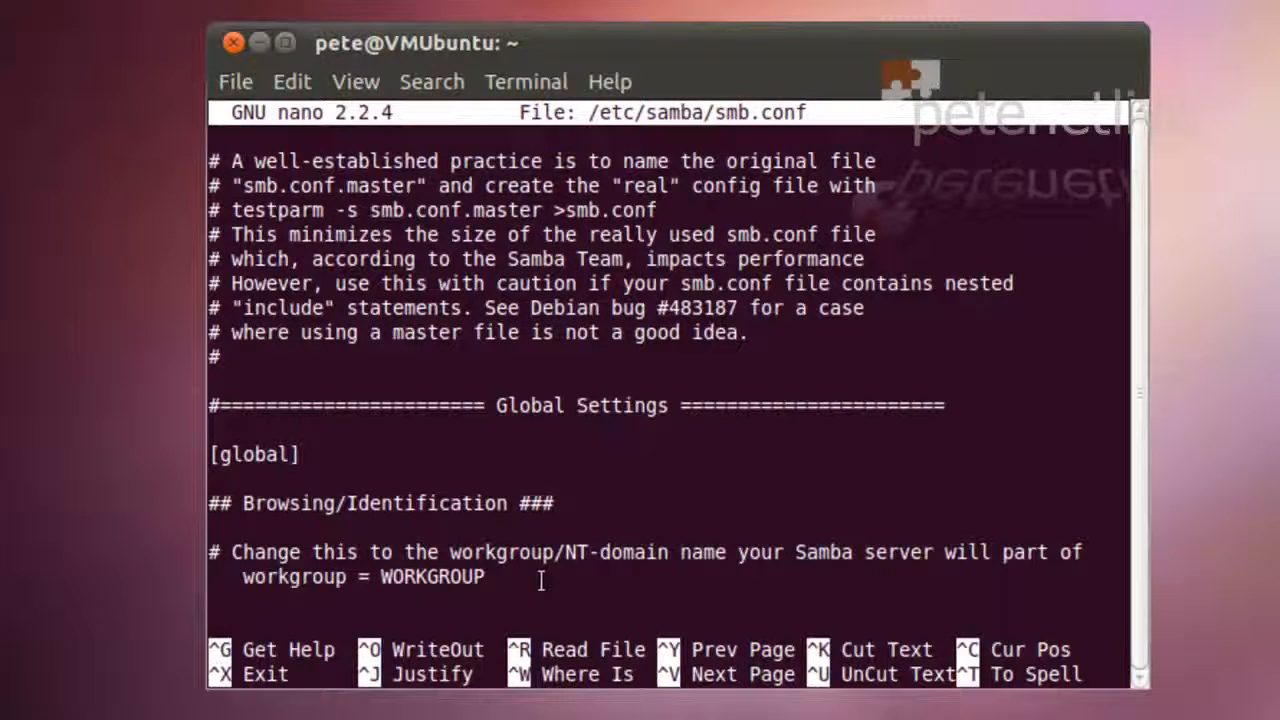
{"action": "key", "text": "Down"}
{"action": "key", "text": "Down"}
{"action": "key", "text": "Down"}
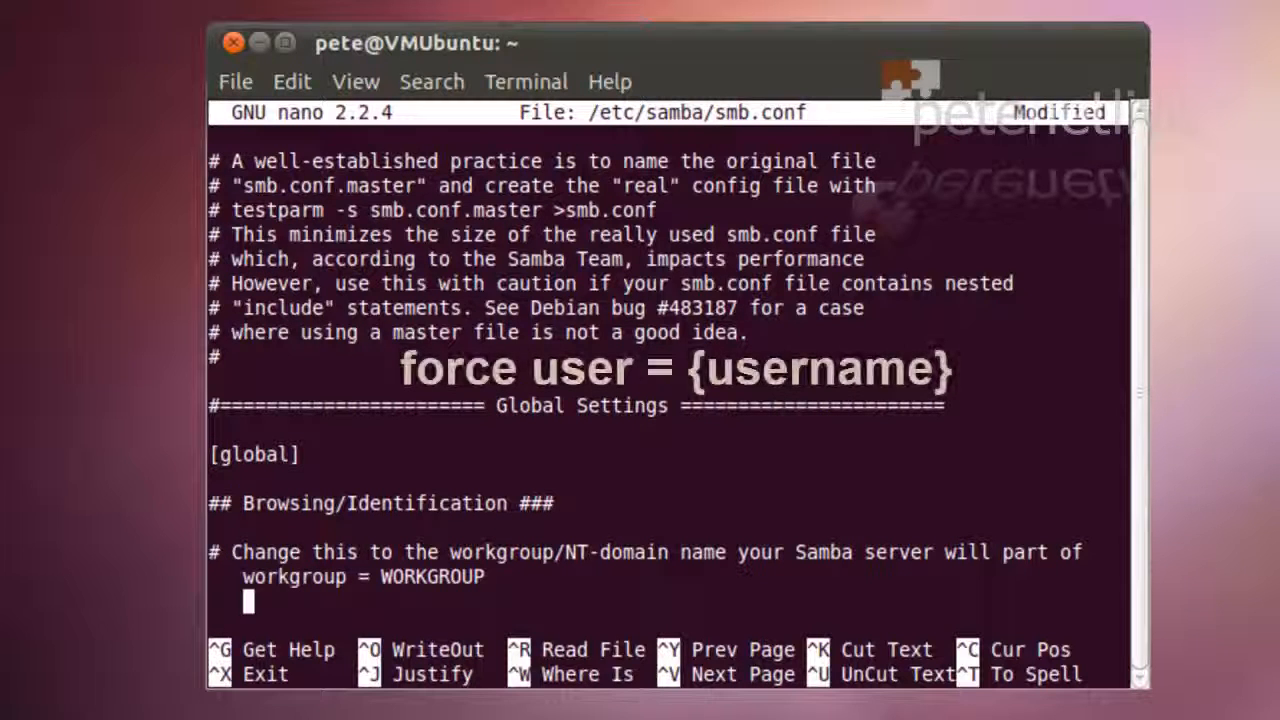
{"action": "type", "text": "force user"}
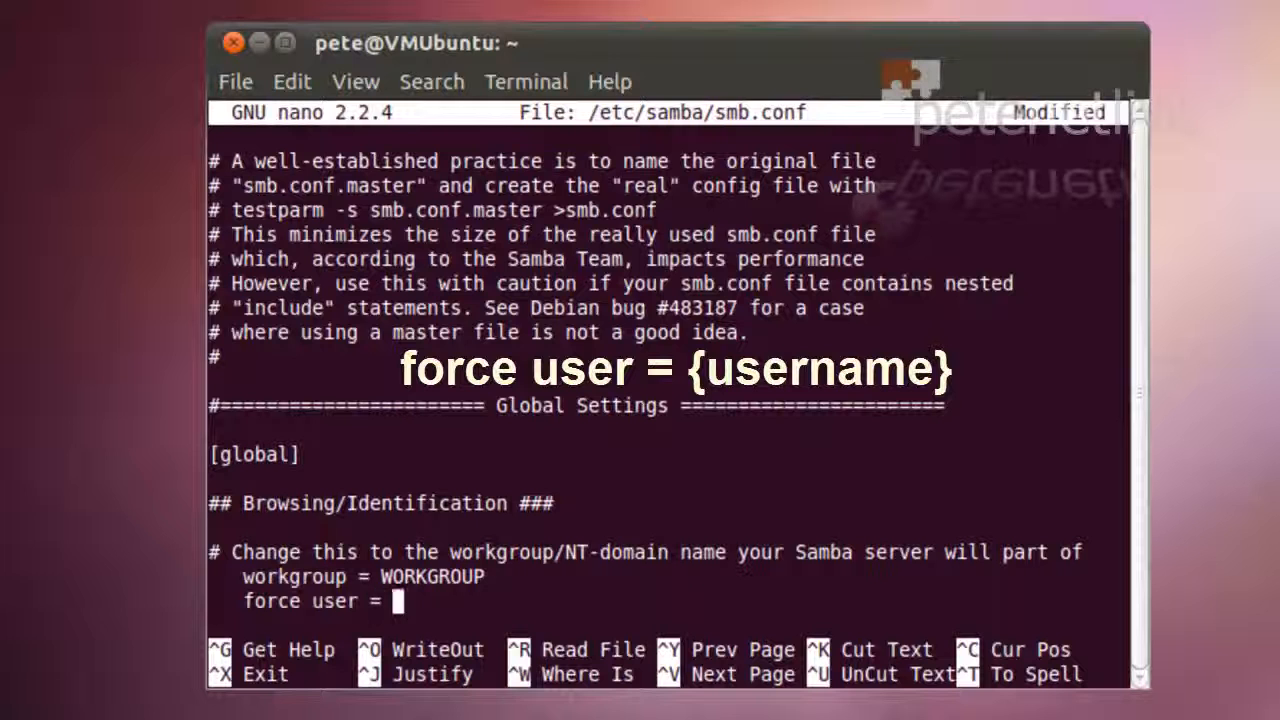
{"action": "type", "text": " = pete"}
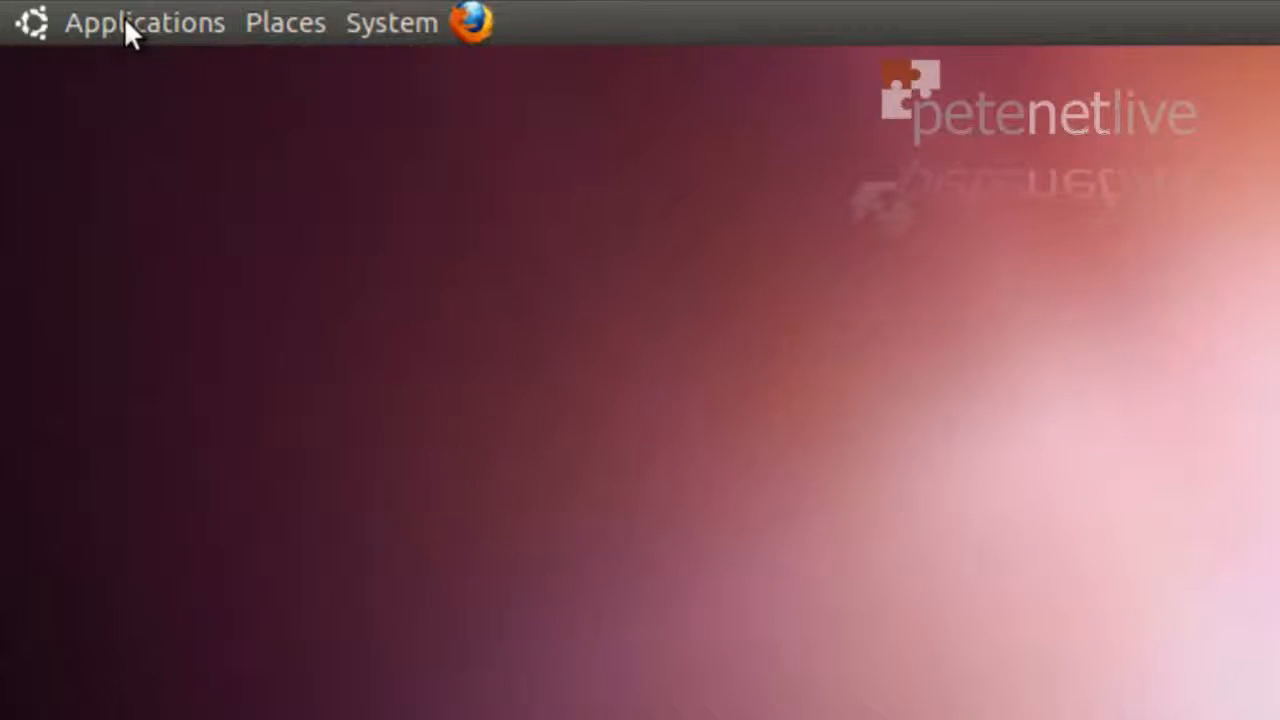
Launch a new Terminal from the Applications > Accessories menu
{"action": "left_click", "coordinate": [125, 20]}
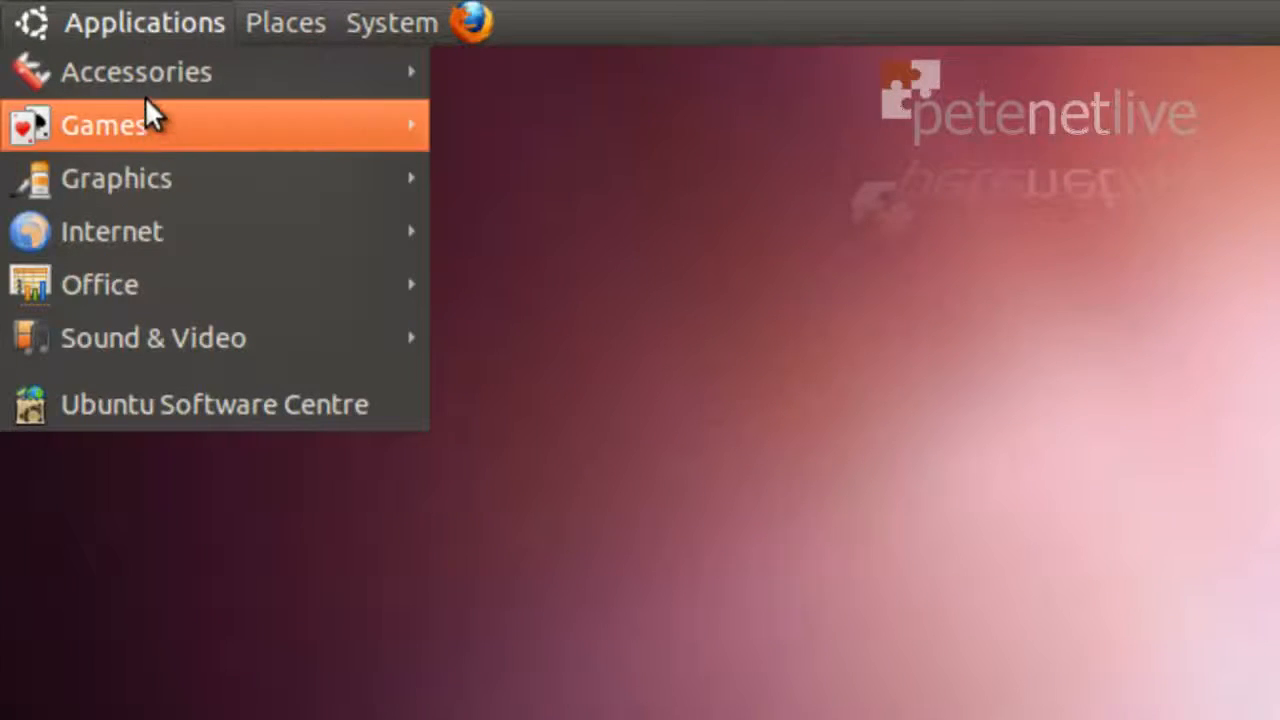
{"action": "mouse_move", "coordinate": [136, 78]}
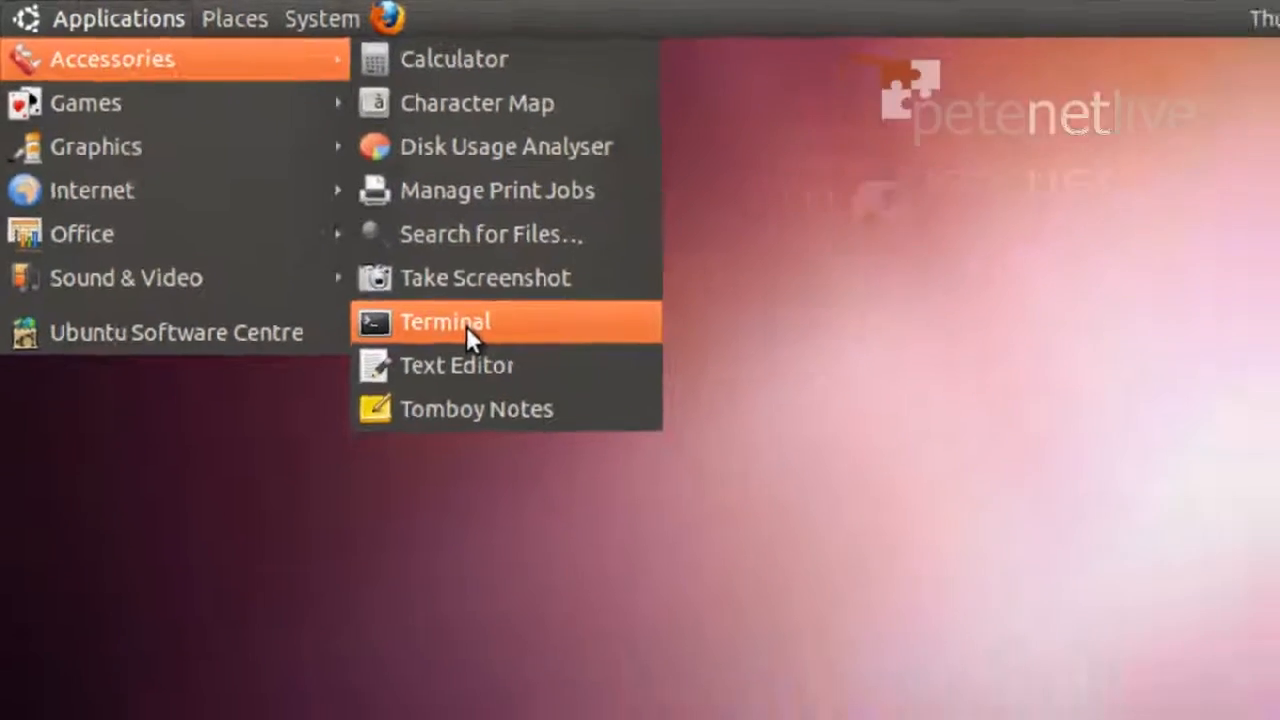
{"action": "left_click", "coordinate": [567, 396]}
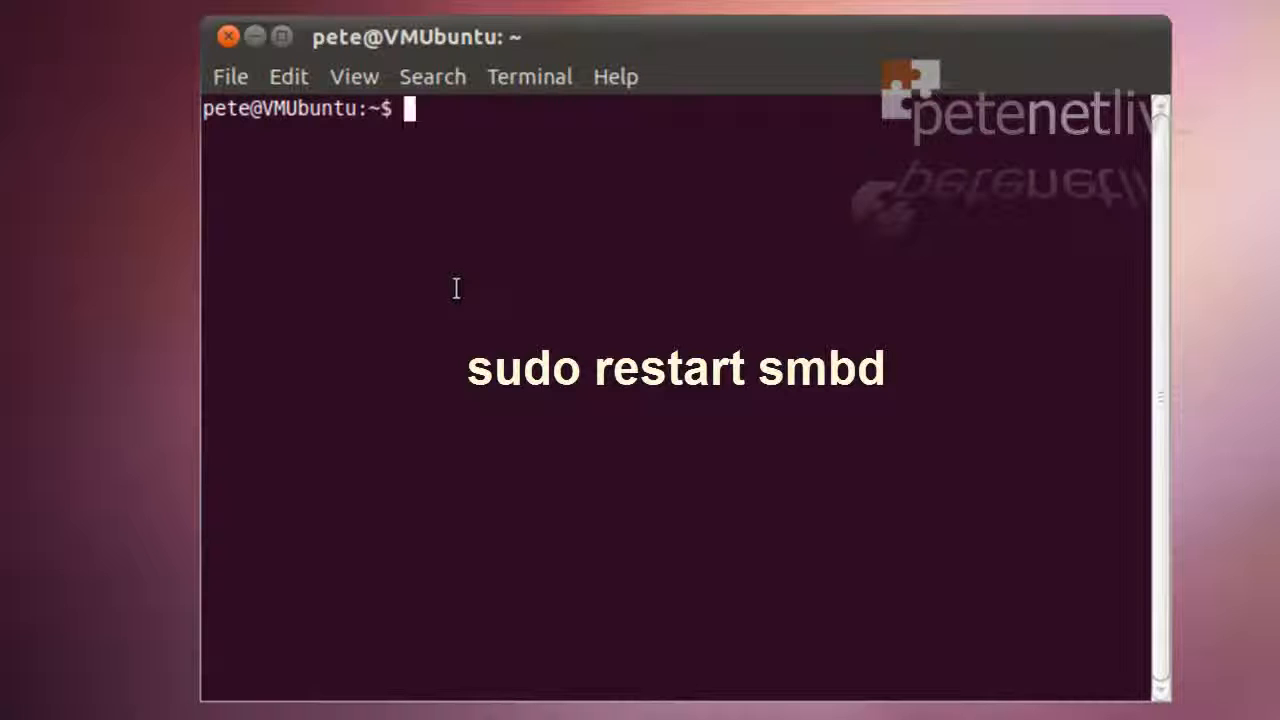
Run sudo restart smbd and authorise it with the account password
{"action": "type", "text": "sudo"}
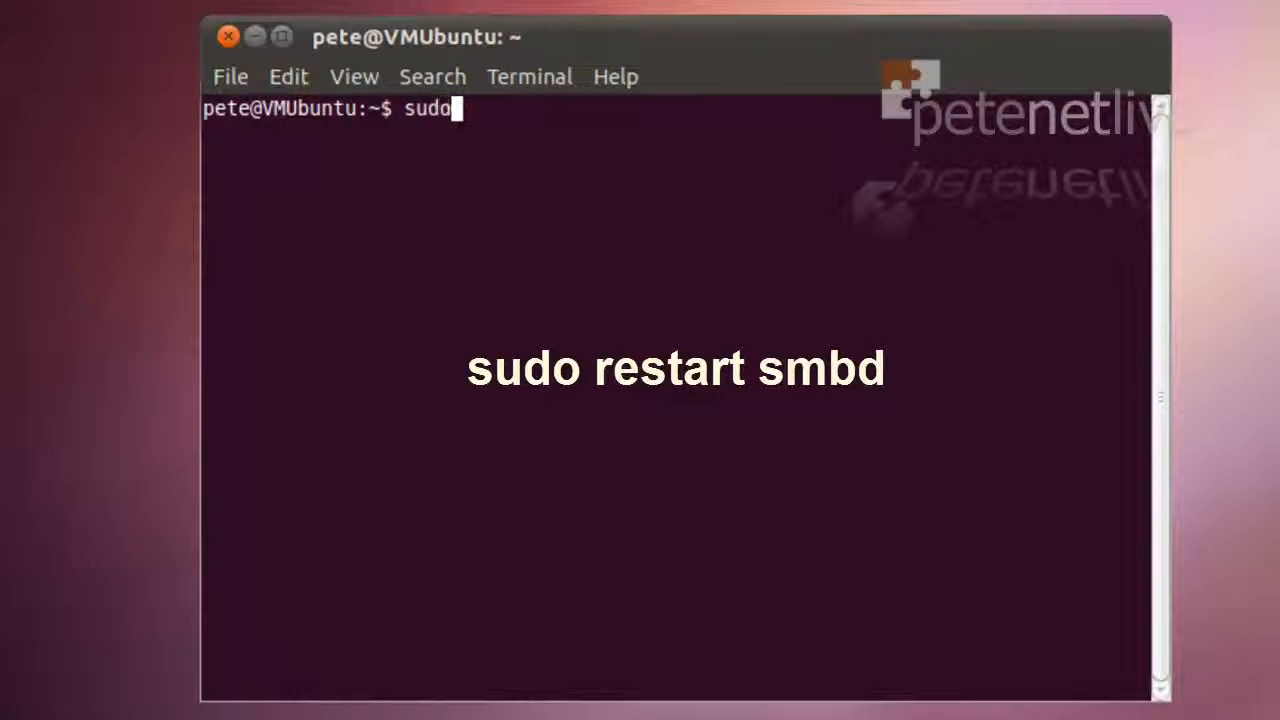
{"action": "type", "text": " resta"}
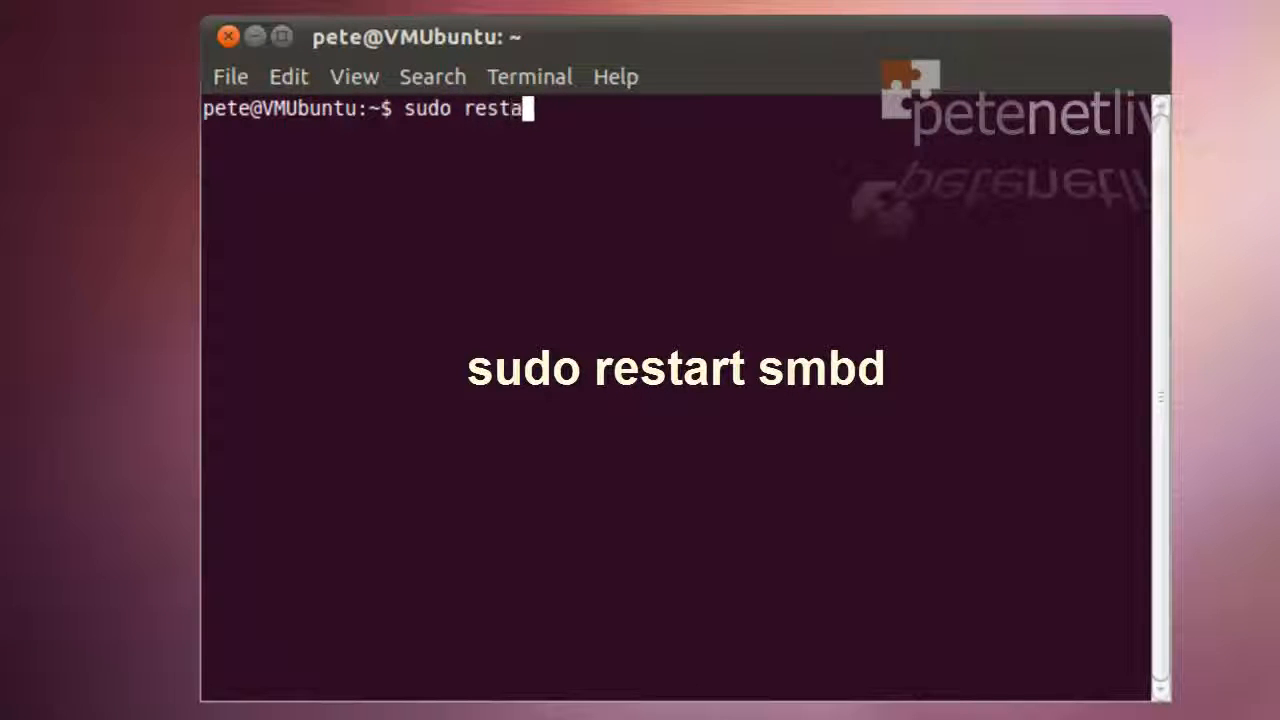
{"action": "type", "text": "rt smb"}
{"action": "type", "text": "d"}
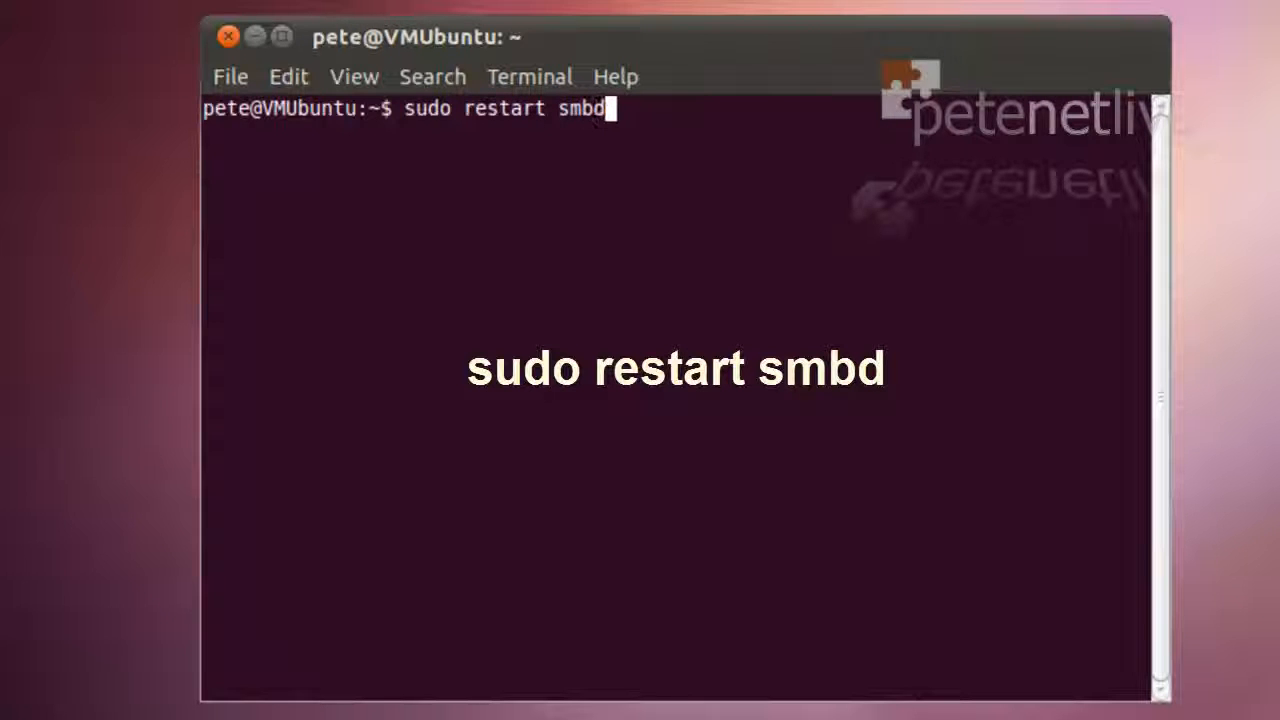
{"action": "key", "text": "Return"}
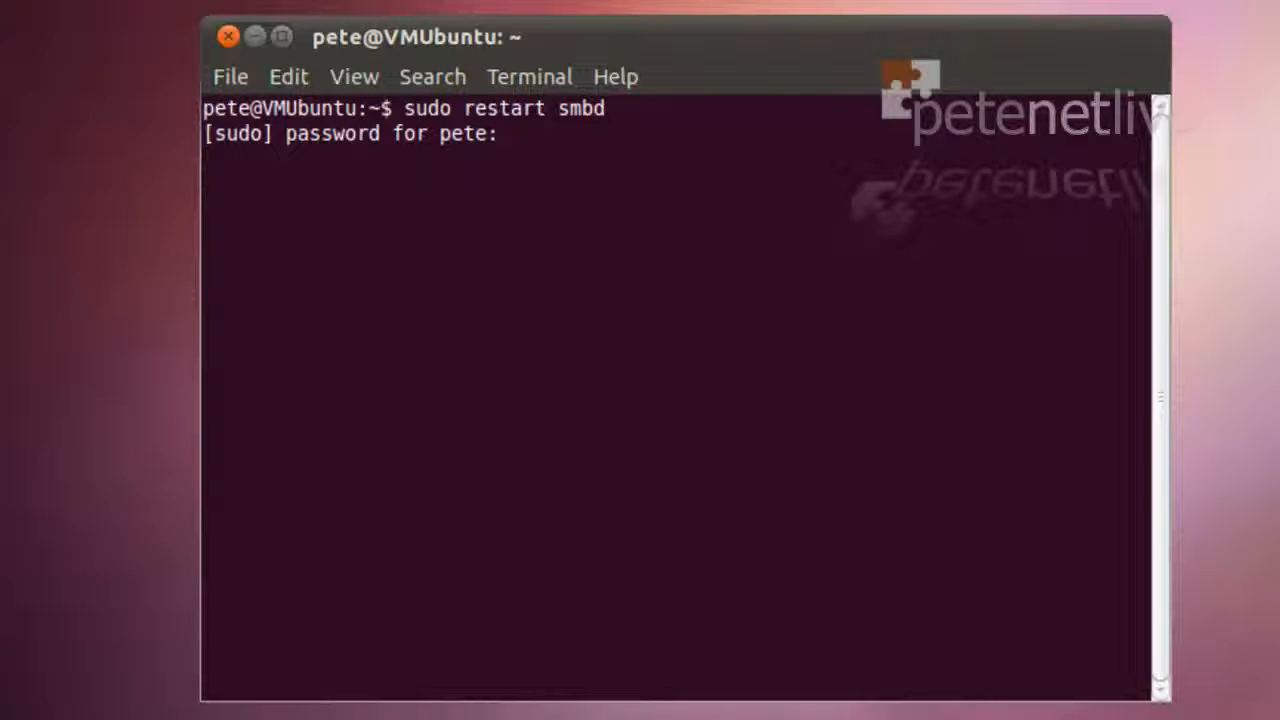
{"action": "key", "text": "Return"}
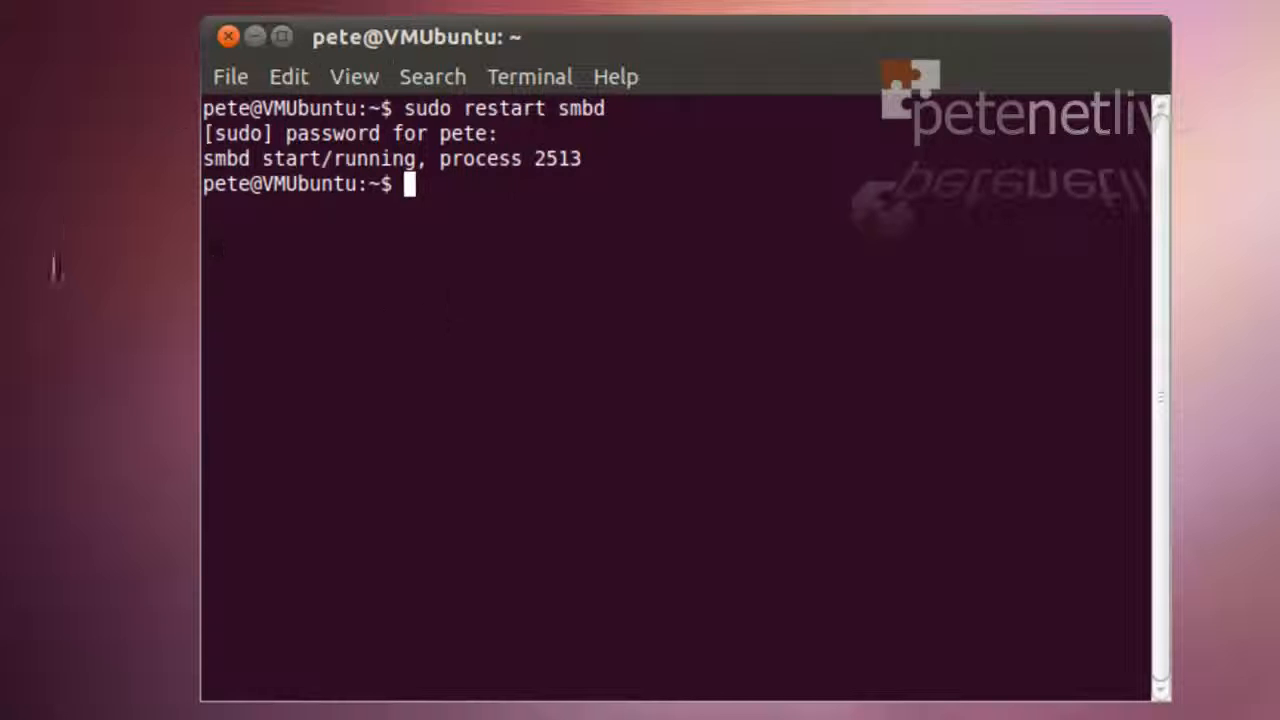
Close the terminal, open the Home Folder from Places, and right-click the Public folder
{"action": "left_click", "coordinate": [226, 33]}
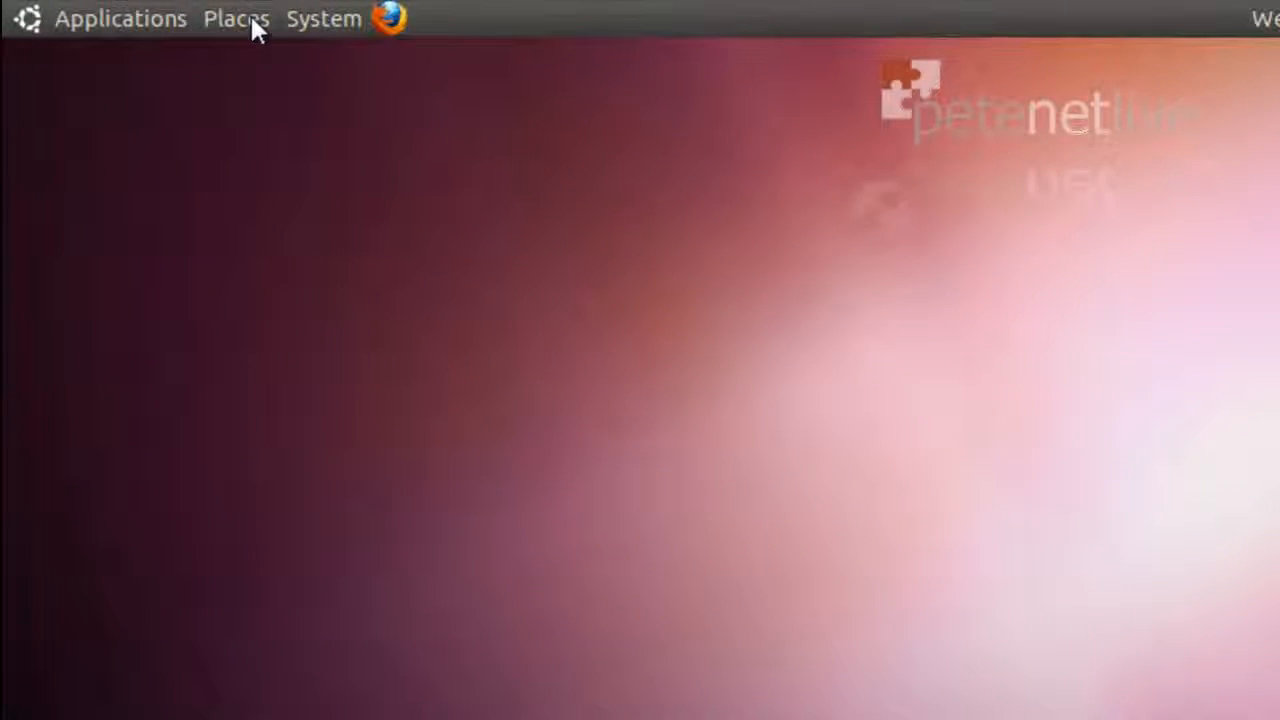
{"action": "left_click", "coordinate": [251, 18]}
{"action": "left_click", "coordinate": [265, 51]}
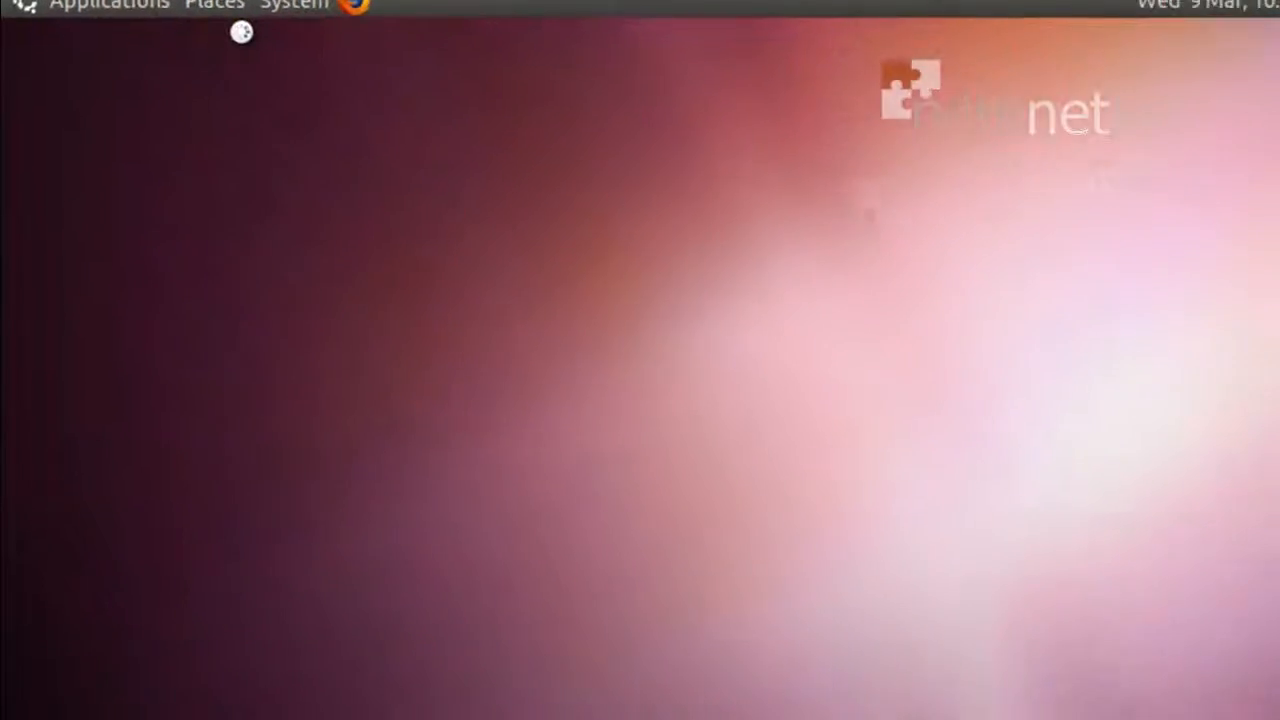
{"action": "right_click", "coordinate": [501, 320]}
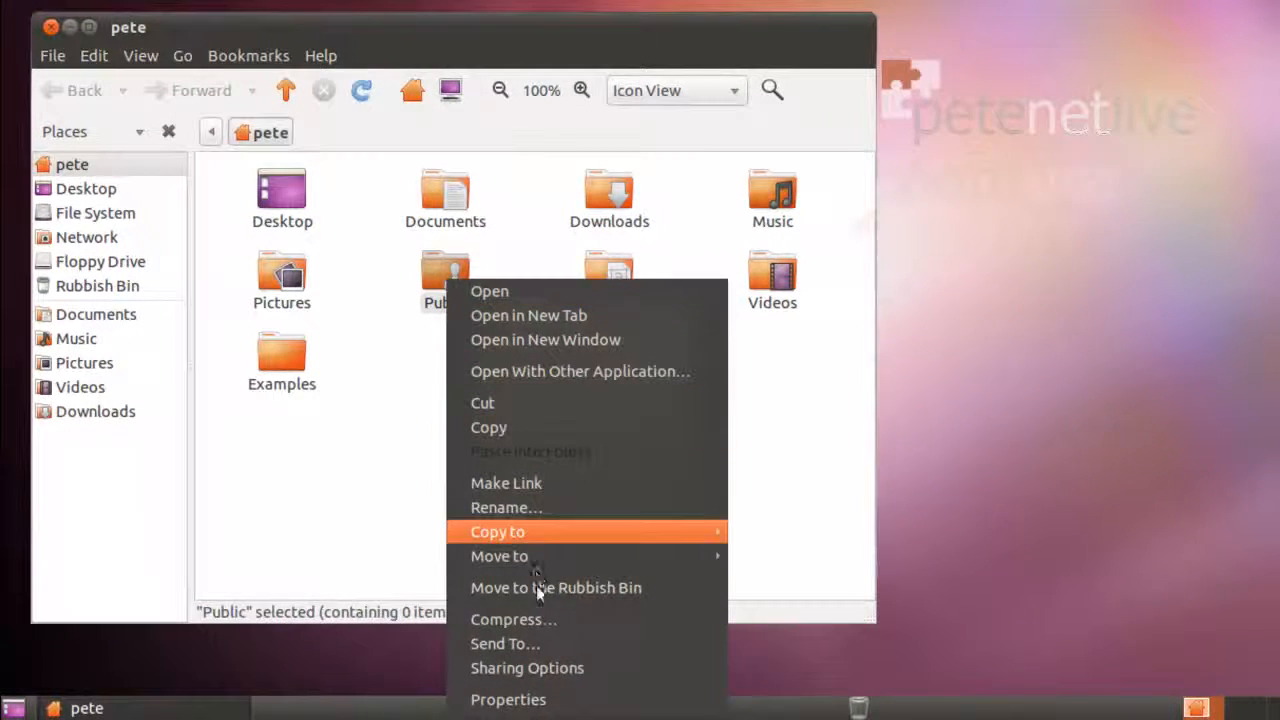
Share Public with create/delete and guest access, auto-add permissions, then open the empty folder
{"action": "left_click", "coordinate": [547, 666]}
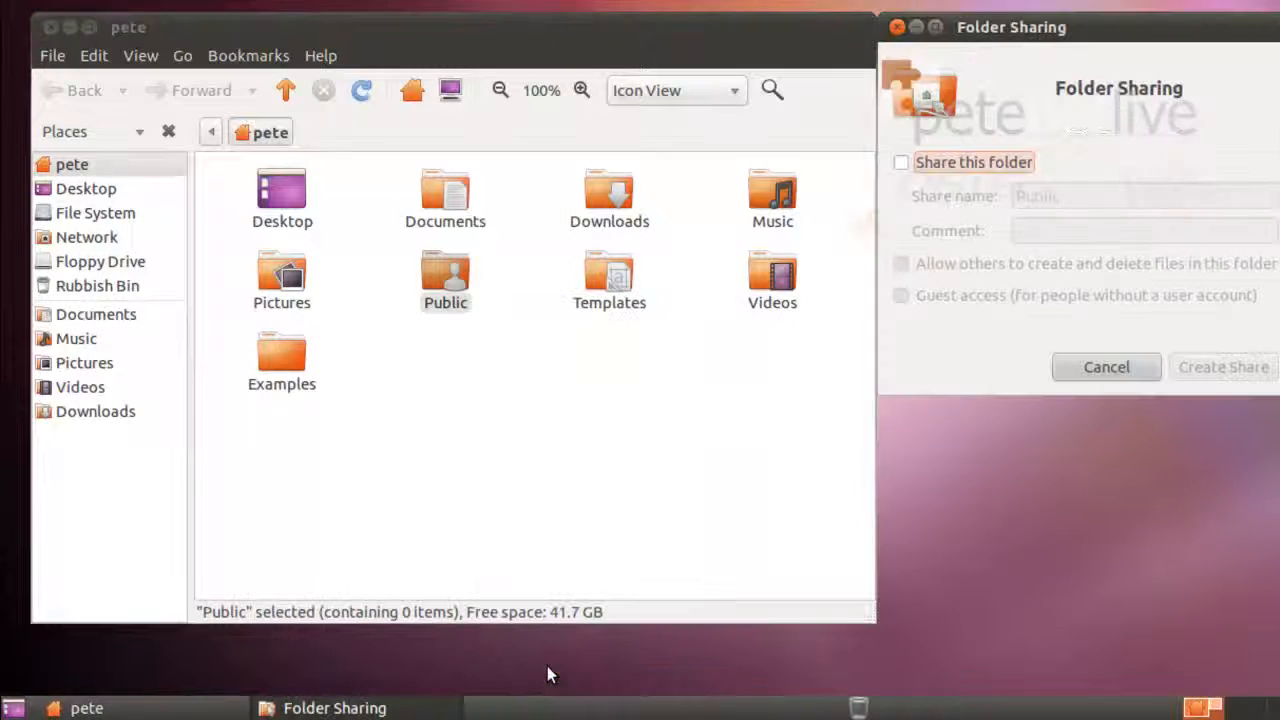
{"action": "left_click", "coordinate": [900, 164]}
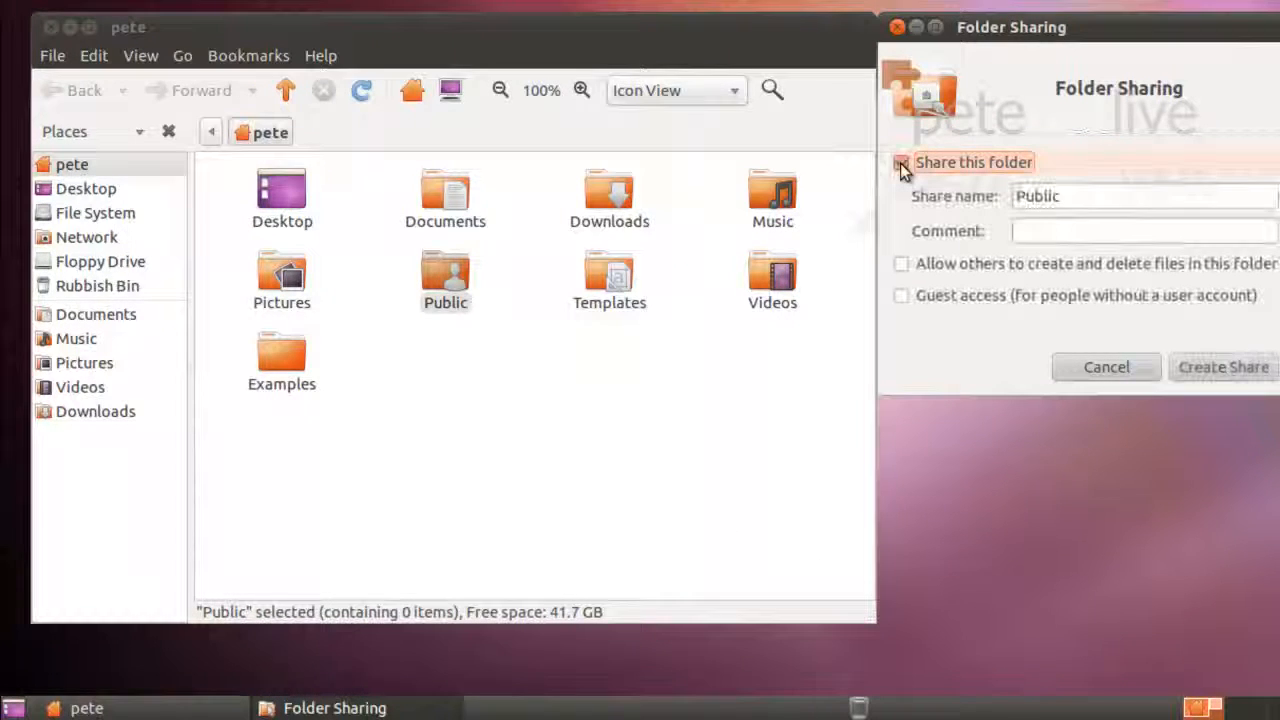
{"action": "left_click", "coordinate": [902, 265]}
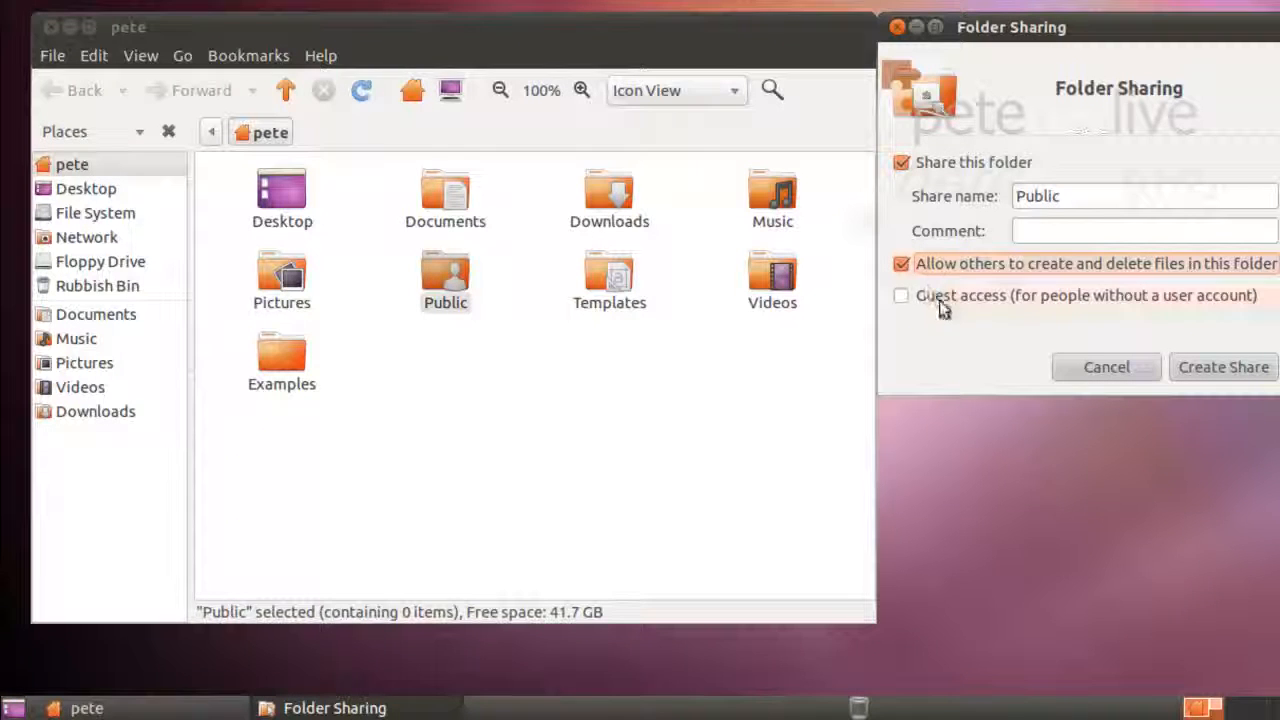
{"action": "left_click", "coordinate": [902, 297]}
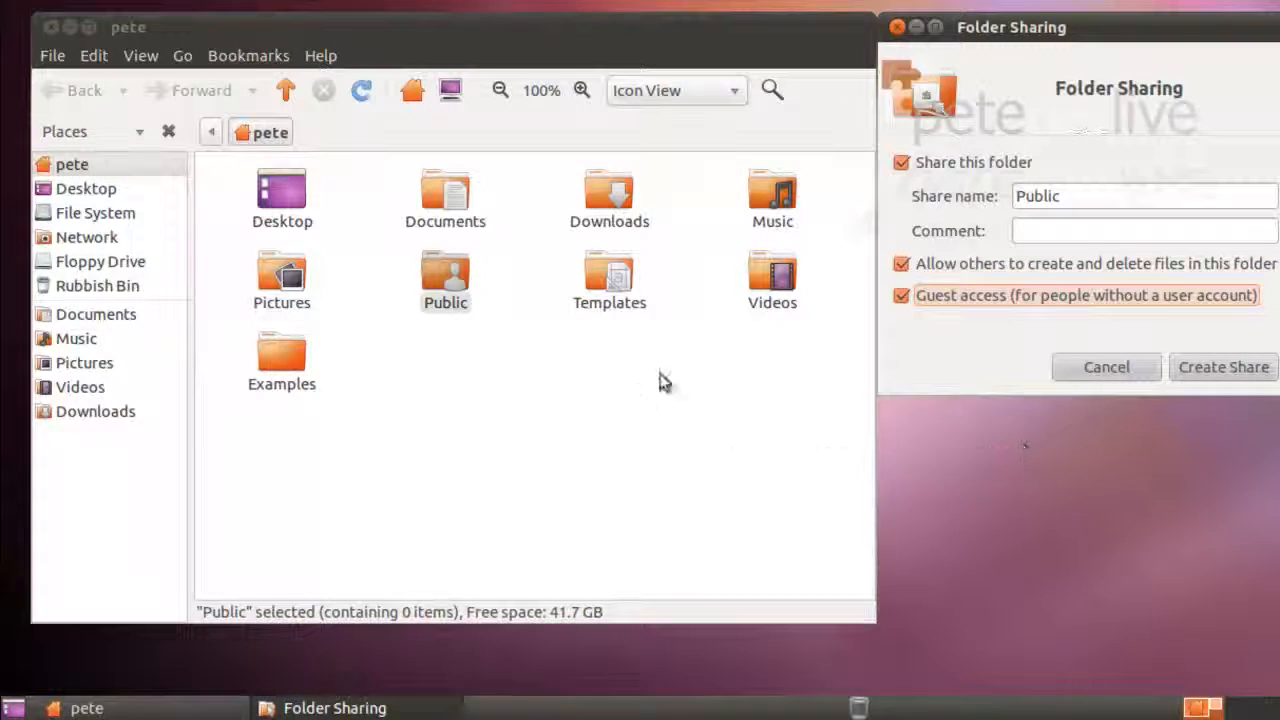
{"action": "left_click", "coordinate": [1216, 370]}
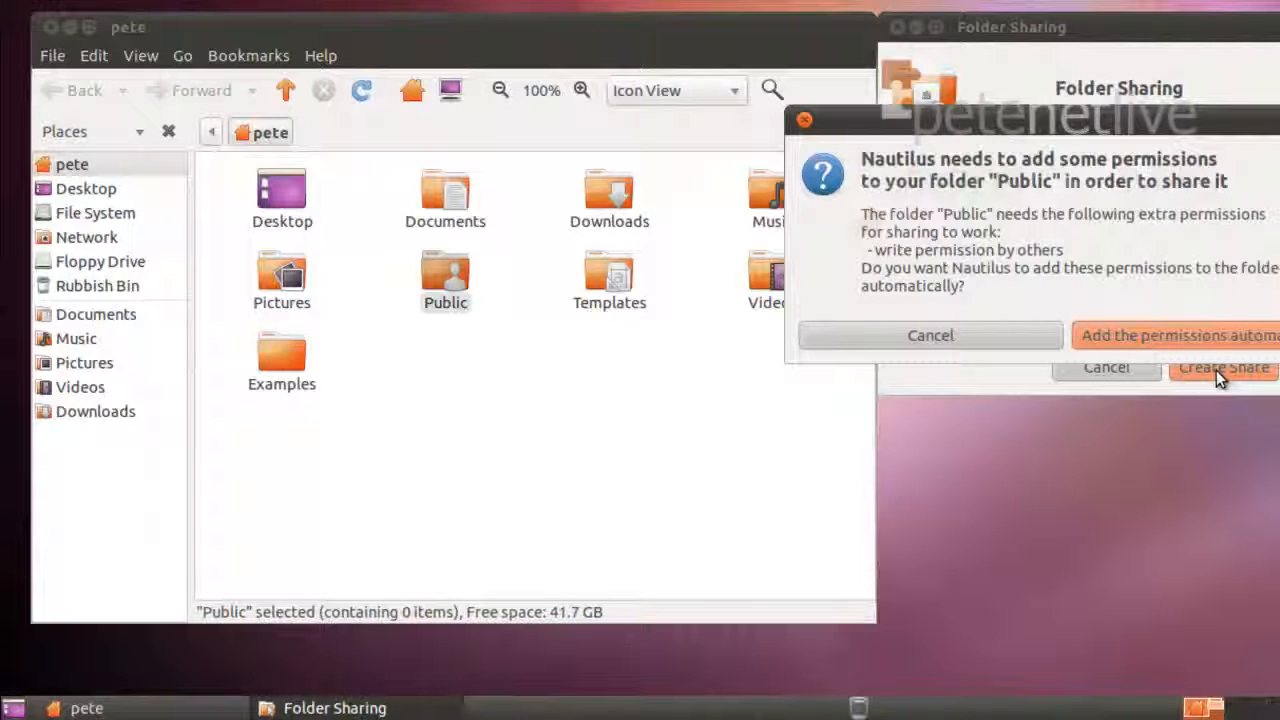
{"action": "left_click", "coordinate": [1132, 335]}
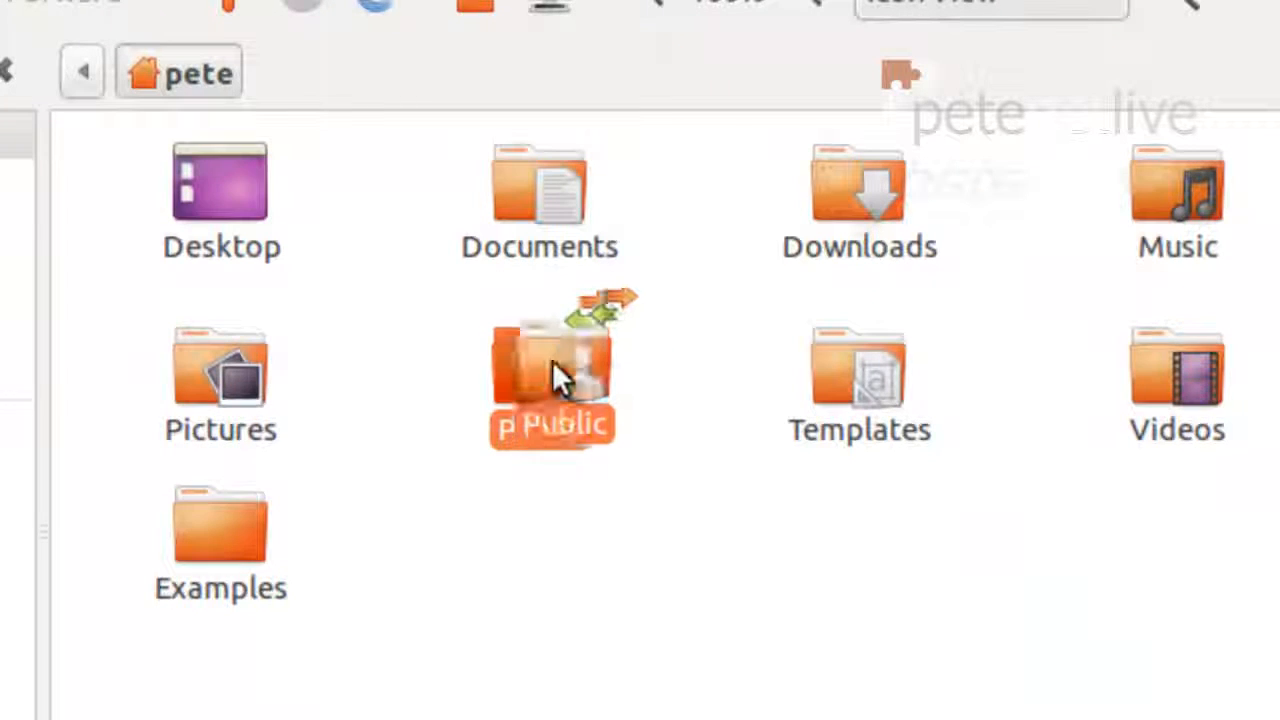
{"action": "double_click", "coordinate": [553, 362]}
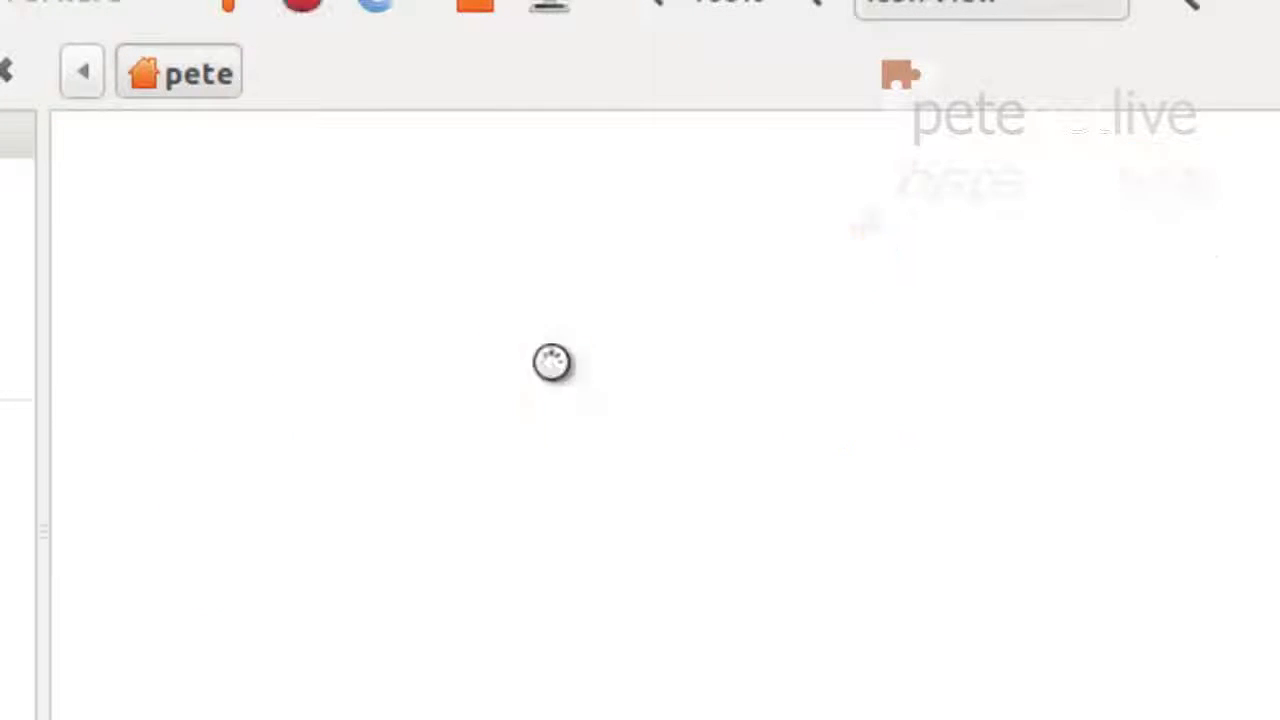
{"action": "right_click", "coordinate": [262, 226]}
Create an empty file in Public named 'Test Document'
{"action": "mouse_move", "coordinate": [331, 303]}
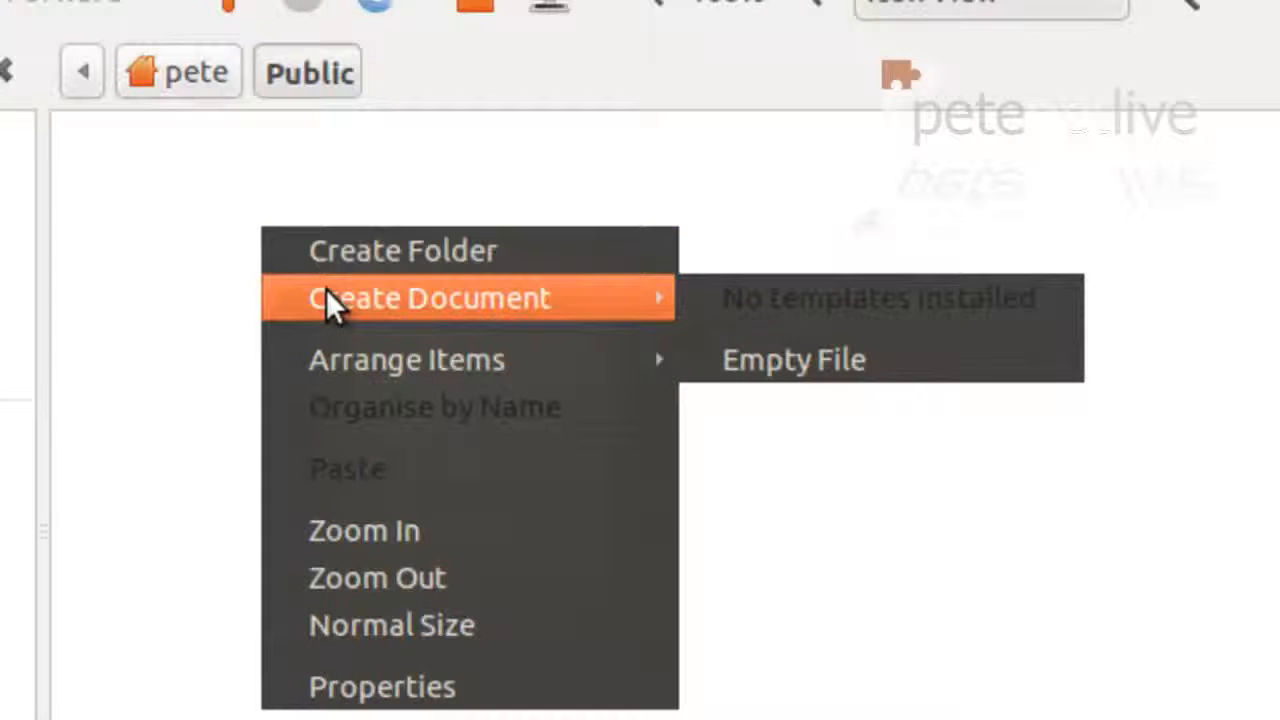
{"action": "left_click", "coordinate": [768, 372]}
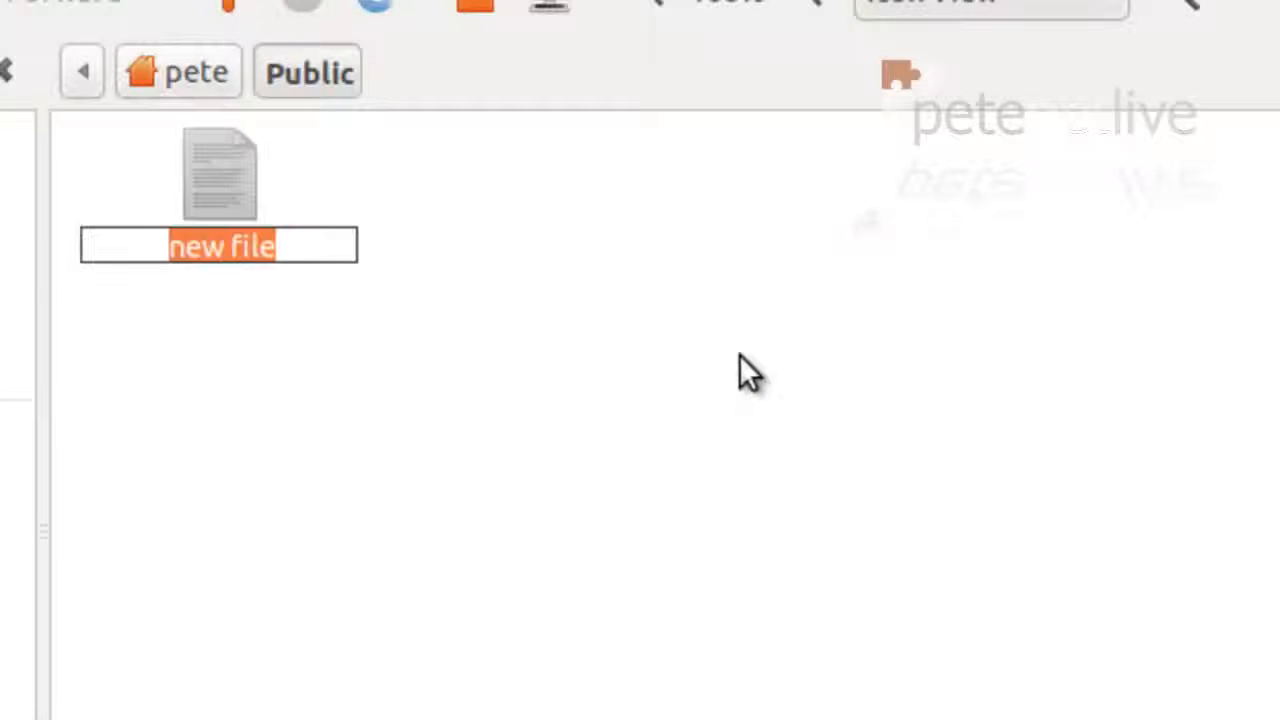
{"action": "type", "text": "Test "}
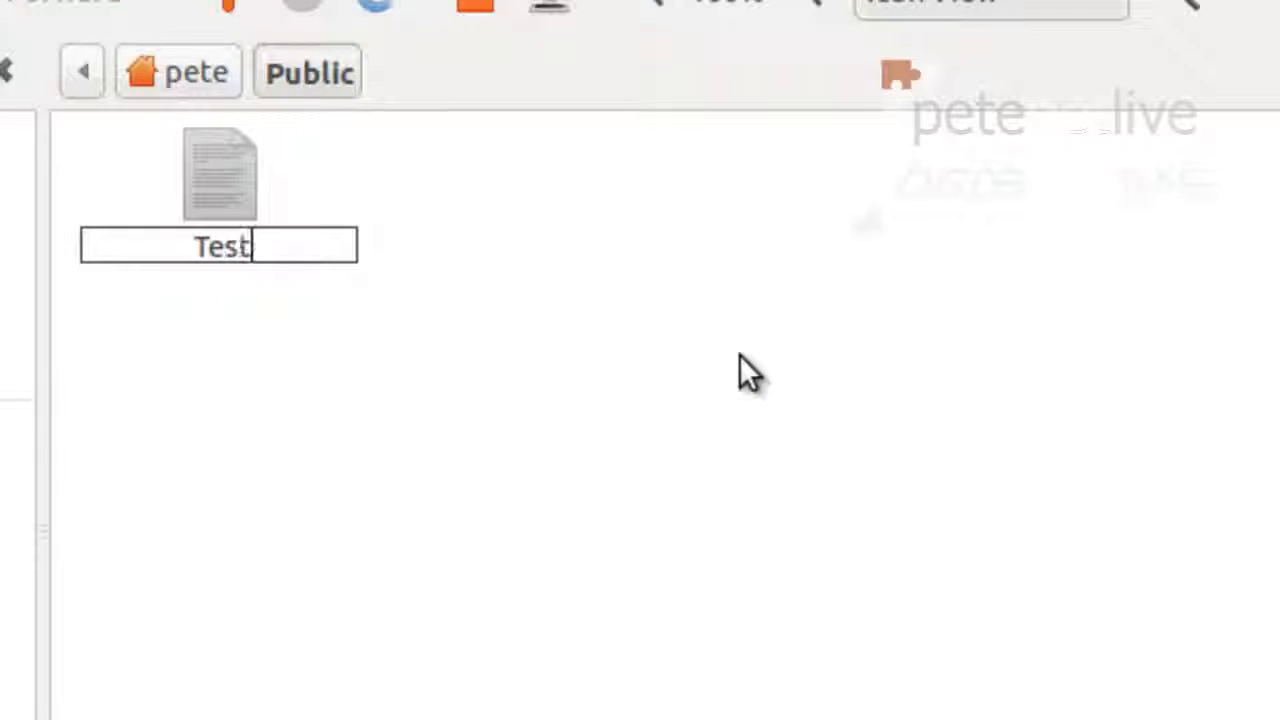
{"action": "type", "text": "Document"}
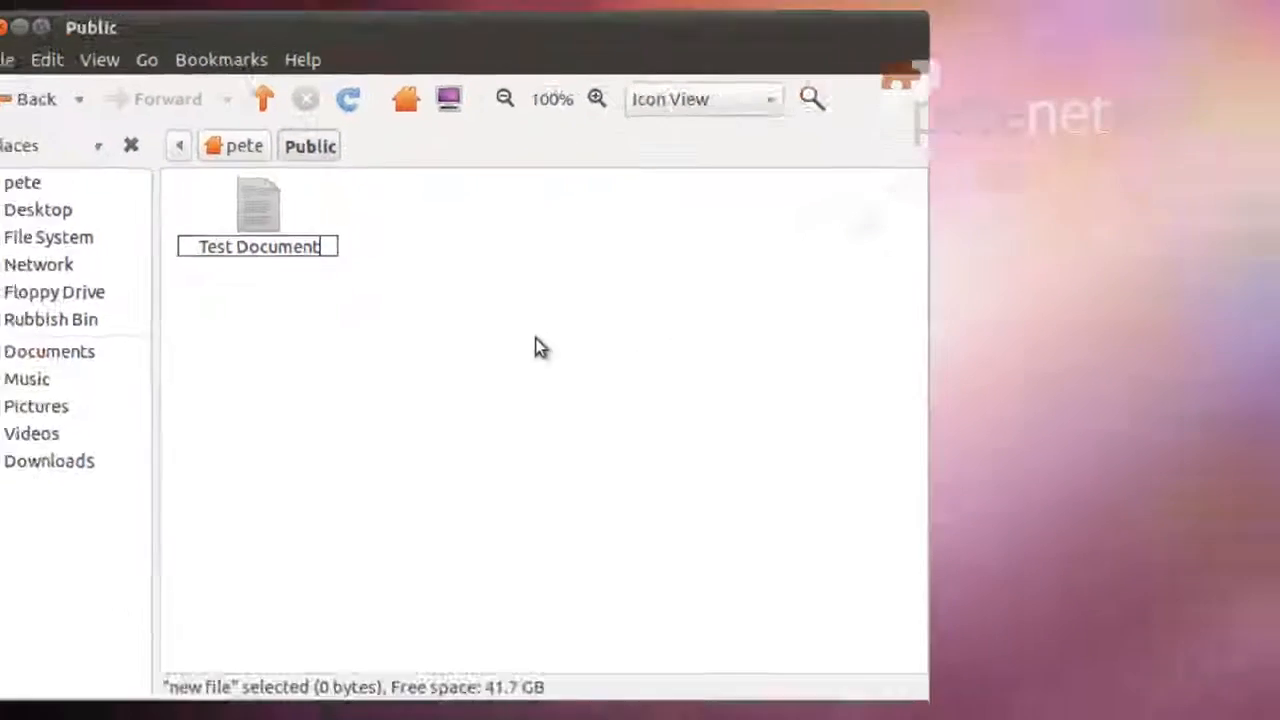
{"action": "left_click", "coordinate": [701, 406]}
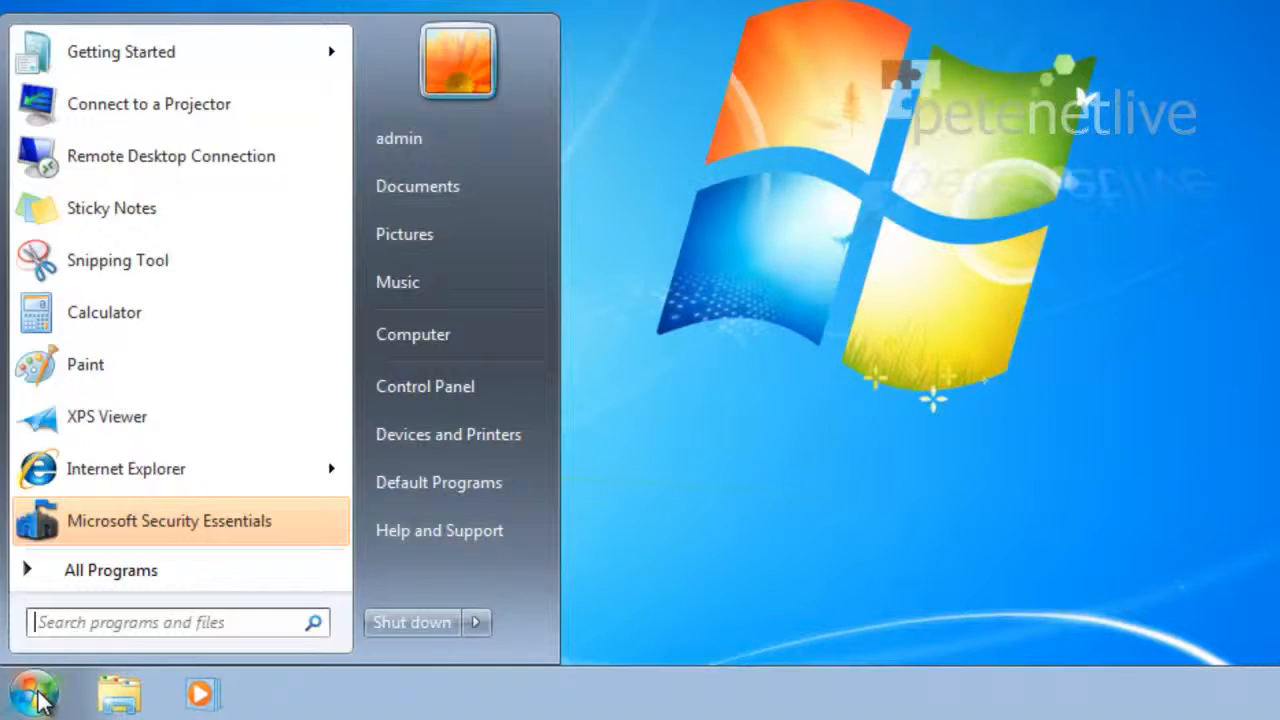
Open the network path \\VMUbuntu\Public through the Windows Start menu search box
{"action": "left_click", "coordinate": [38, 696]}
{"action": "left_click", "coordinate": [62, 627]}
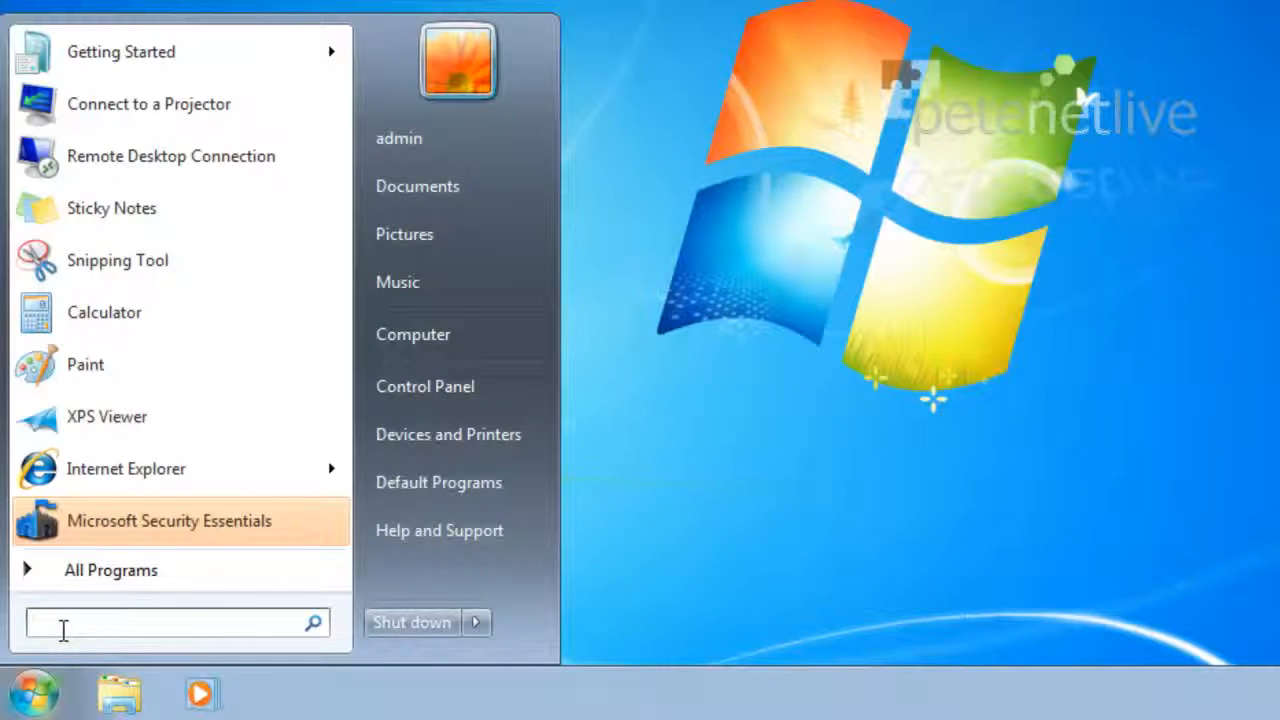
{"action": "type", "text": "\\\\VMUbuntu\\Public"}
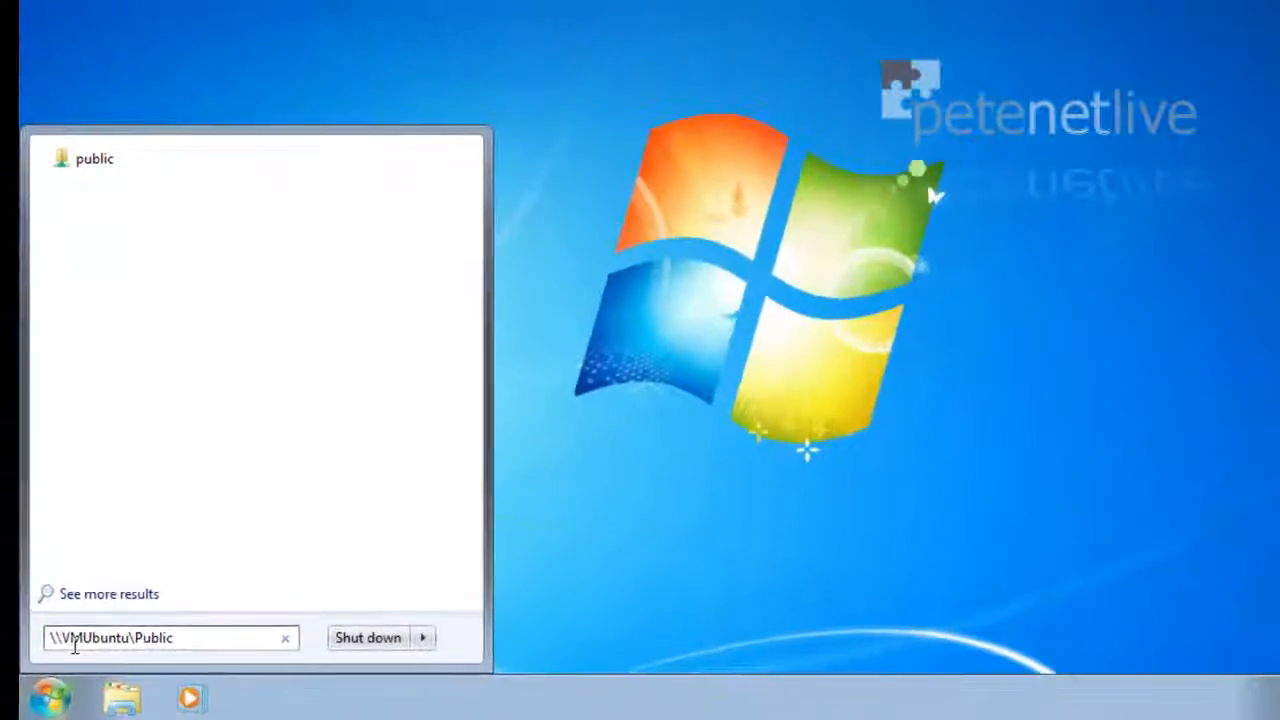
{"action": "key", "text": "Return"}
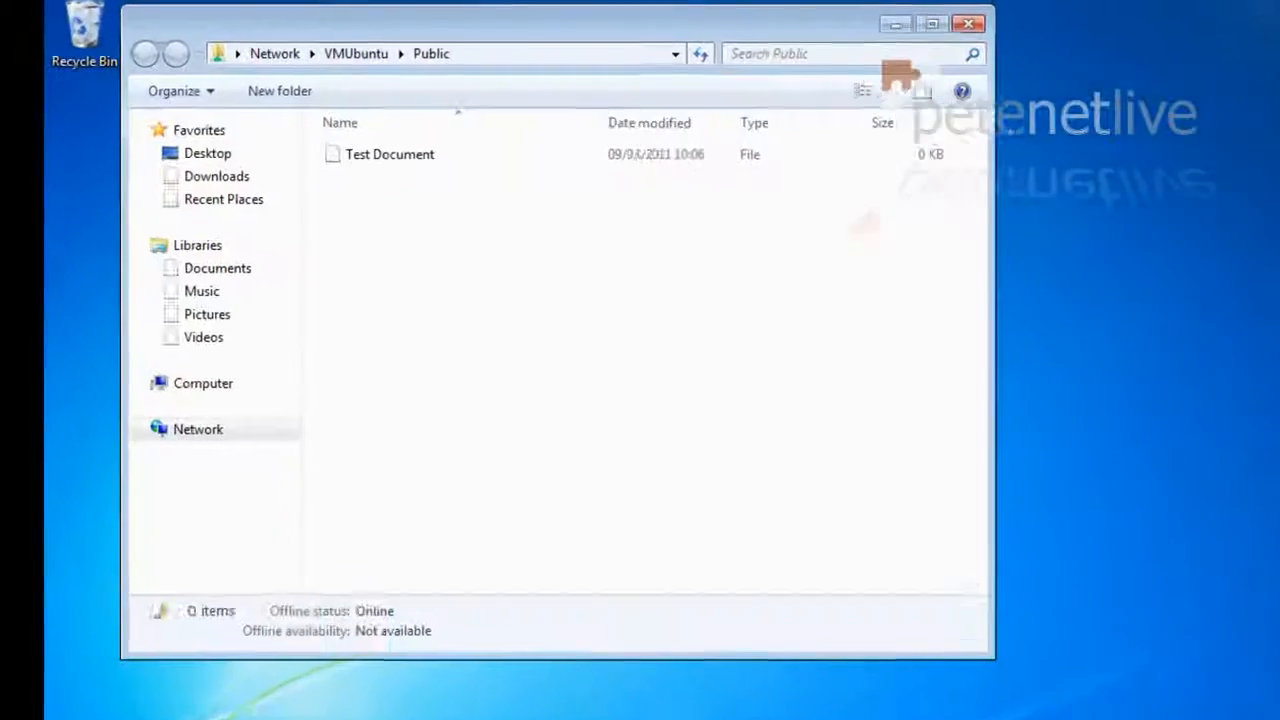
Open Test Document from the VMUbuntu share in WordPad
{"action": "double_click", "coordinate": [409, 171]}
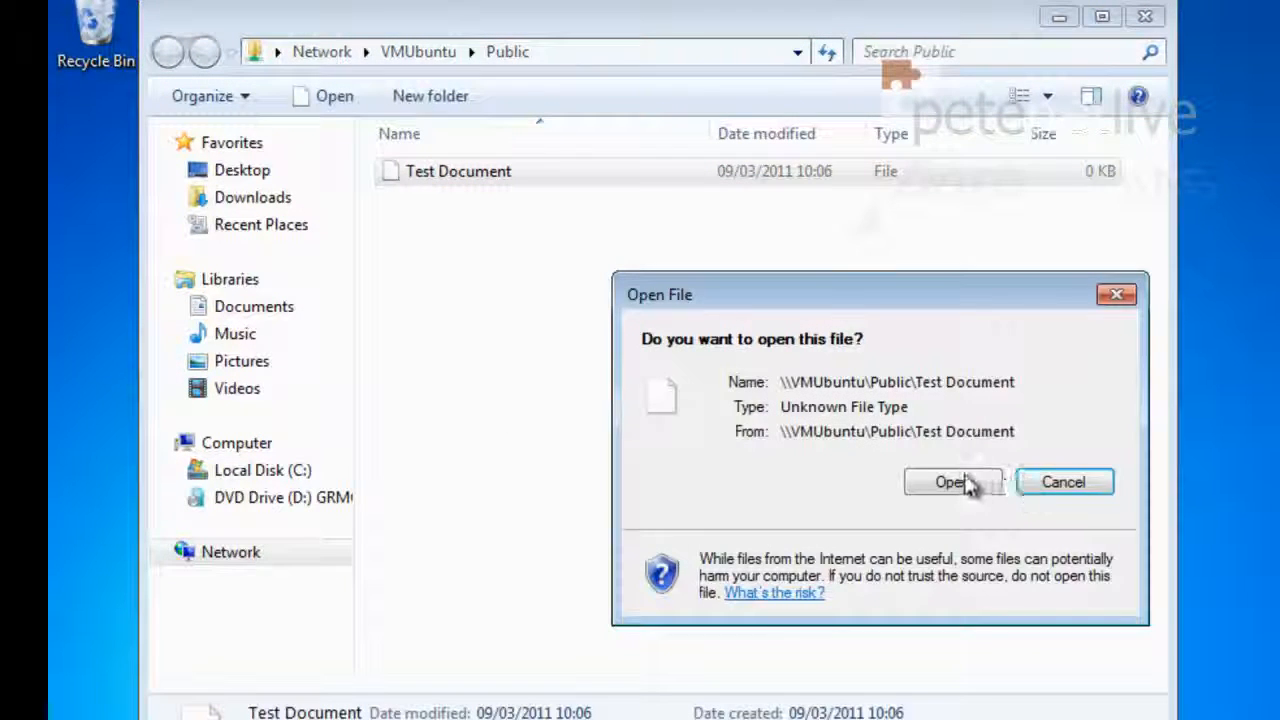
{"action": "left_click", "coordinate": [975, 483]}
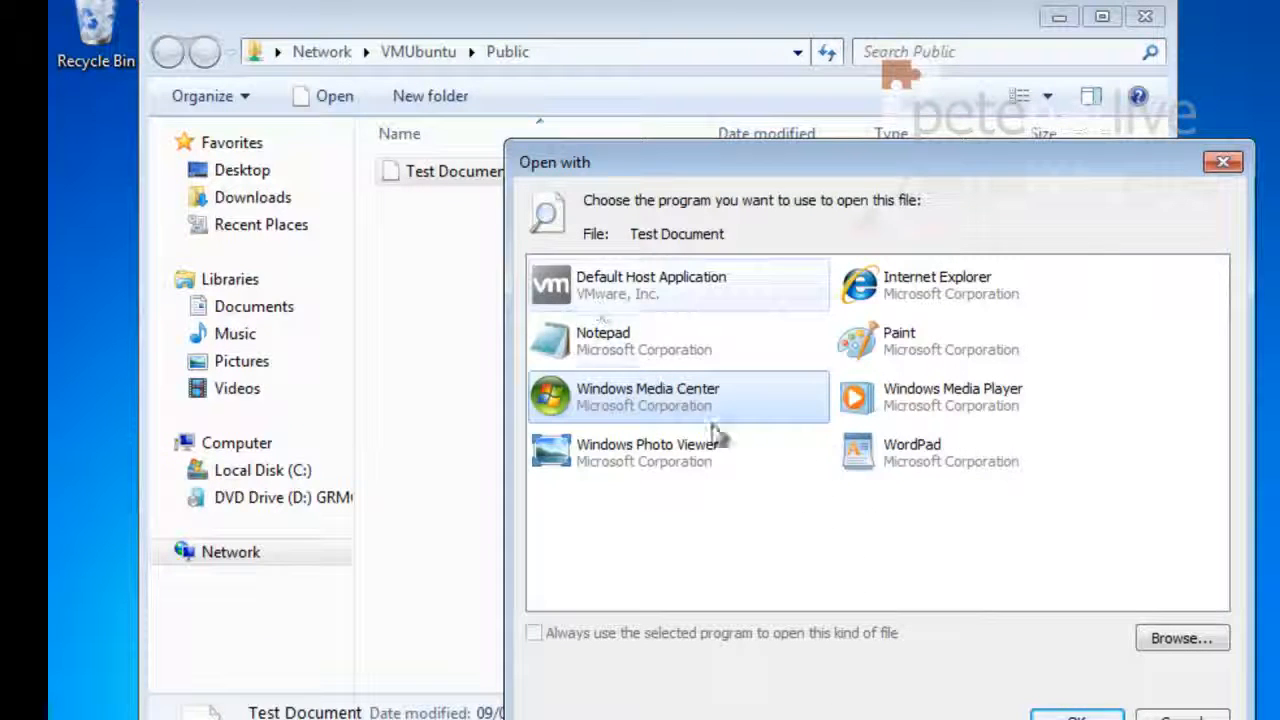
{"action": "double_click", "coordinate": [885, 455]}
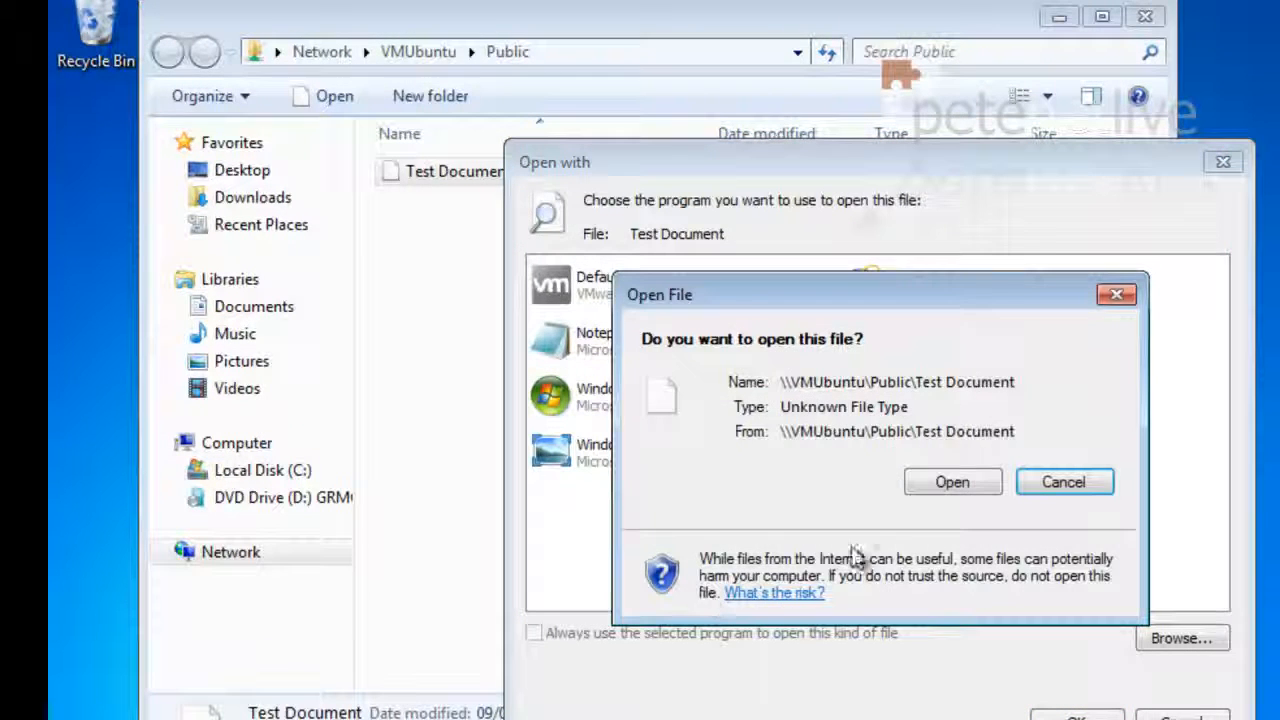
{"action": "left_click", "coordinate": [952, 481]}
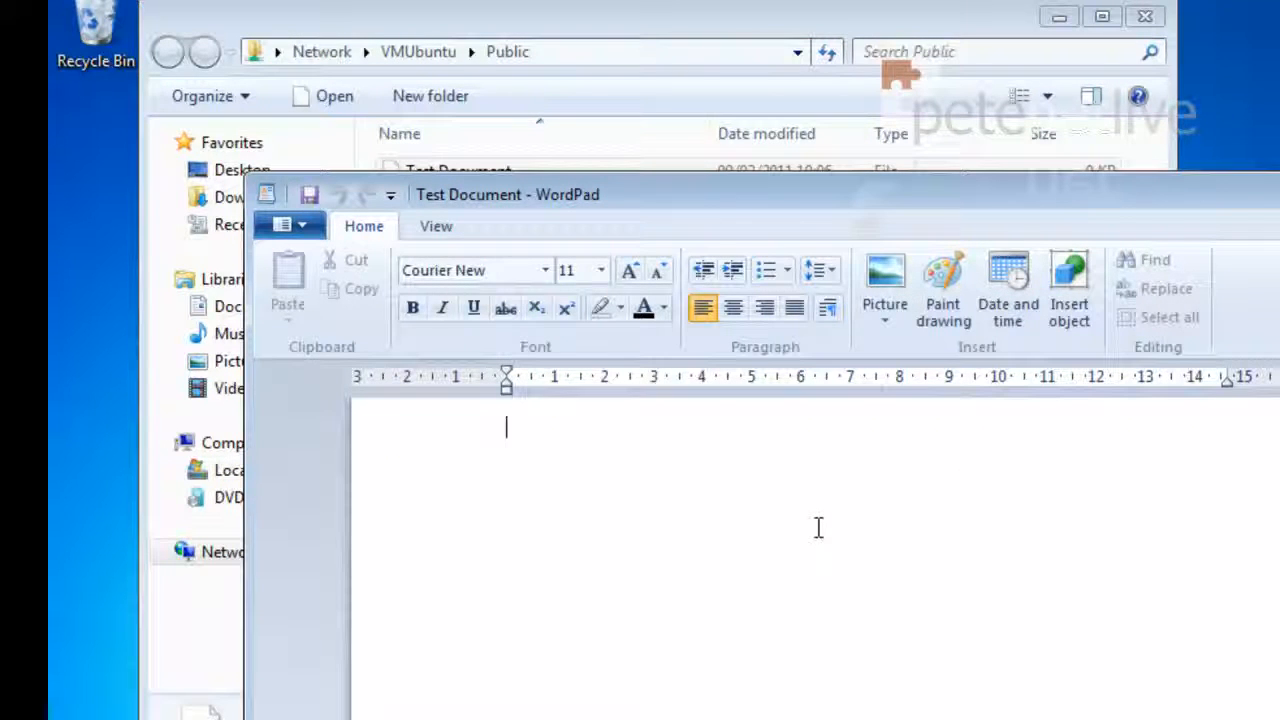
Type 'Written From Windows' into Test Document, save it and close WordPad
{"action": "type", "text": "Written "}
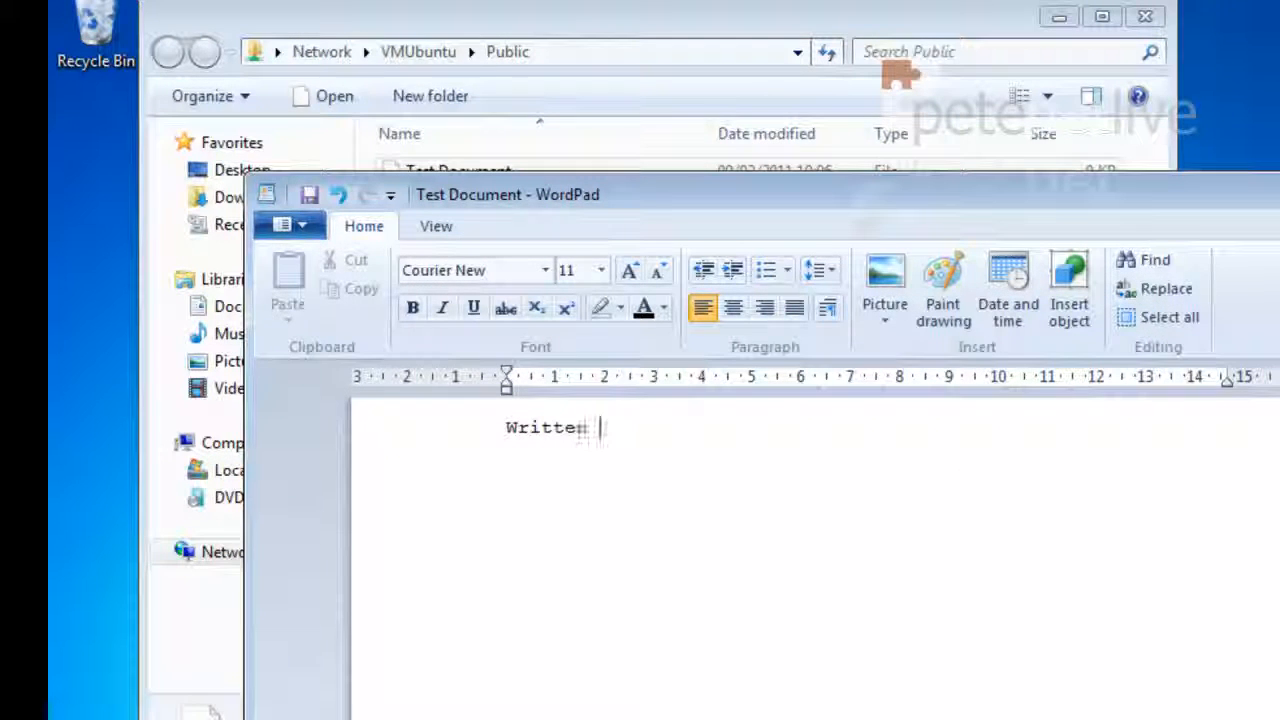
{"action": "type", "text": "From Windows"}
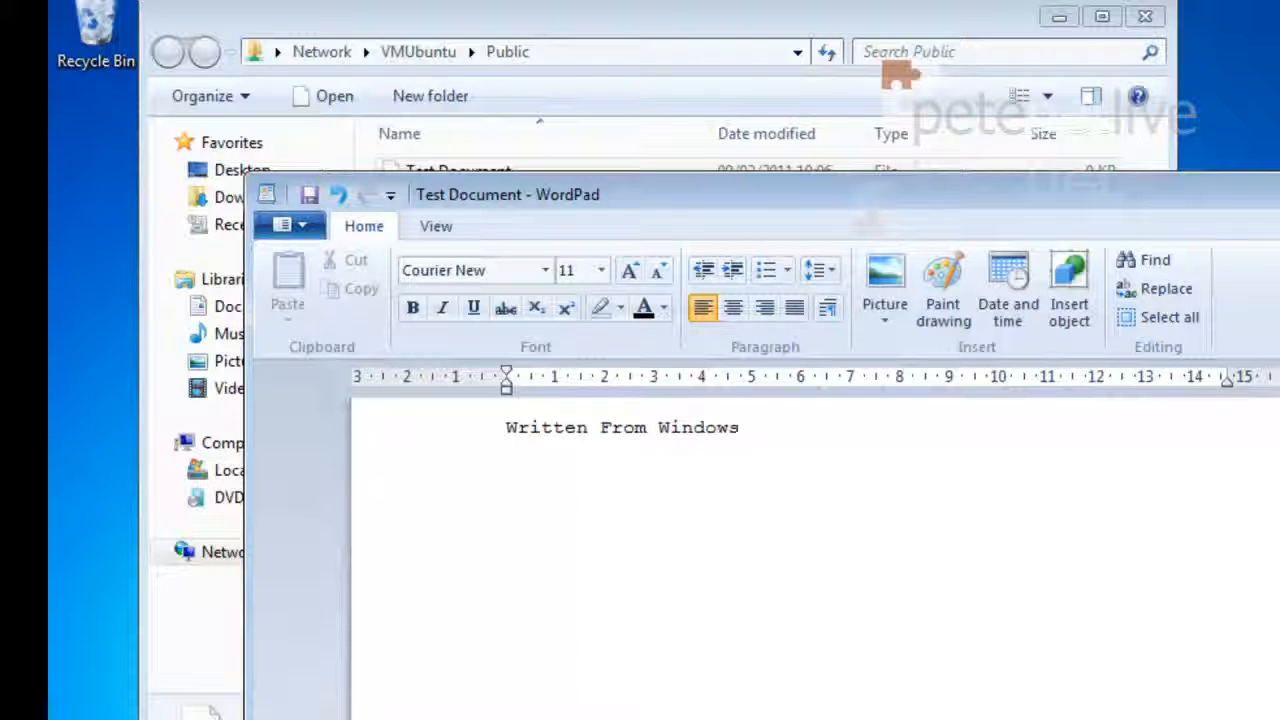
{"action": "left_click", "coordinate": [306, 198]}
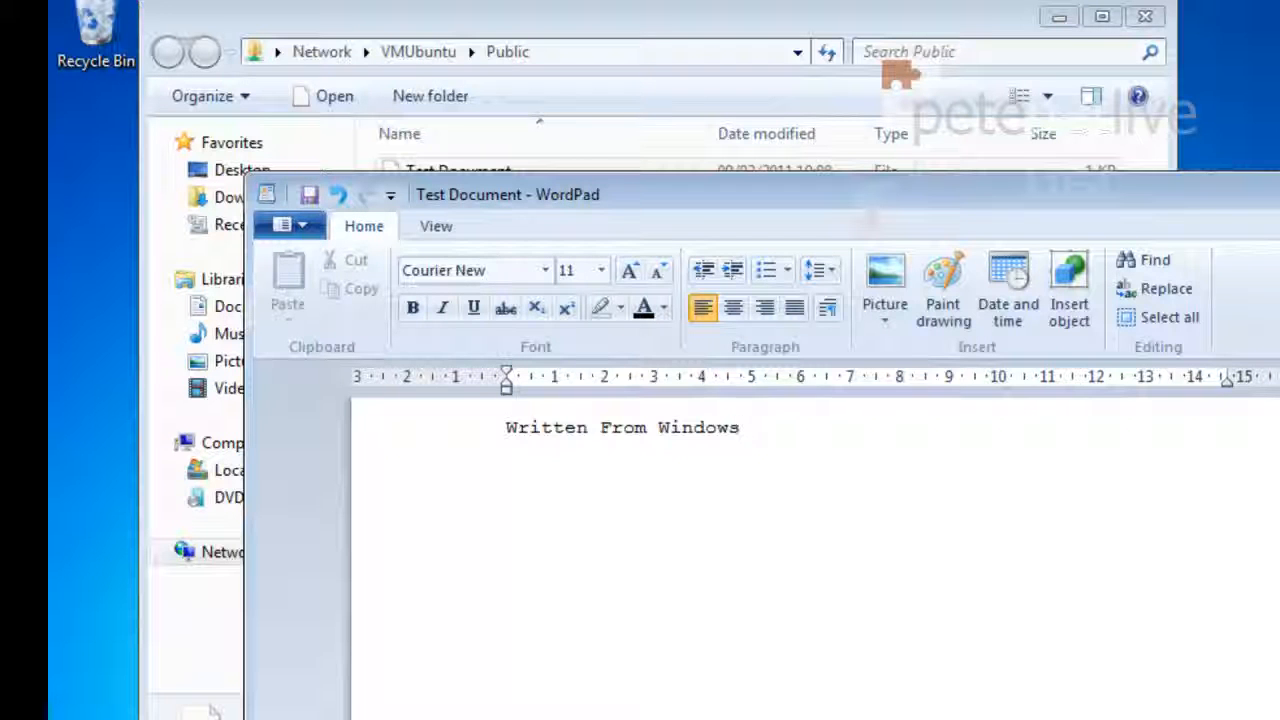
{"action": "left_click", "coordinate": [1279, 186]}
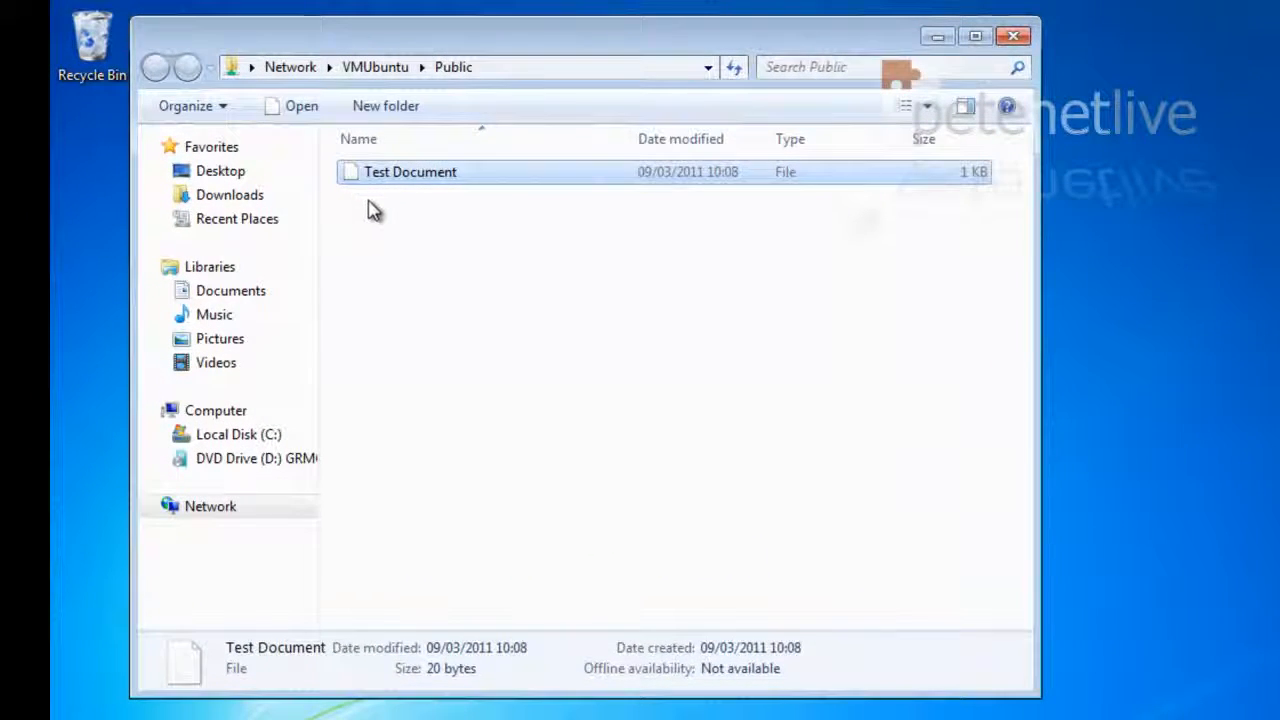
Create a new text document named 'Windows Document' in the VMUbuntu Public share
{"action": "right_click", "coordinate": [369, 203]}
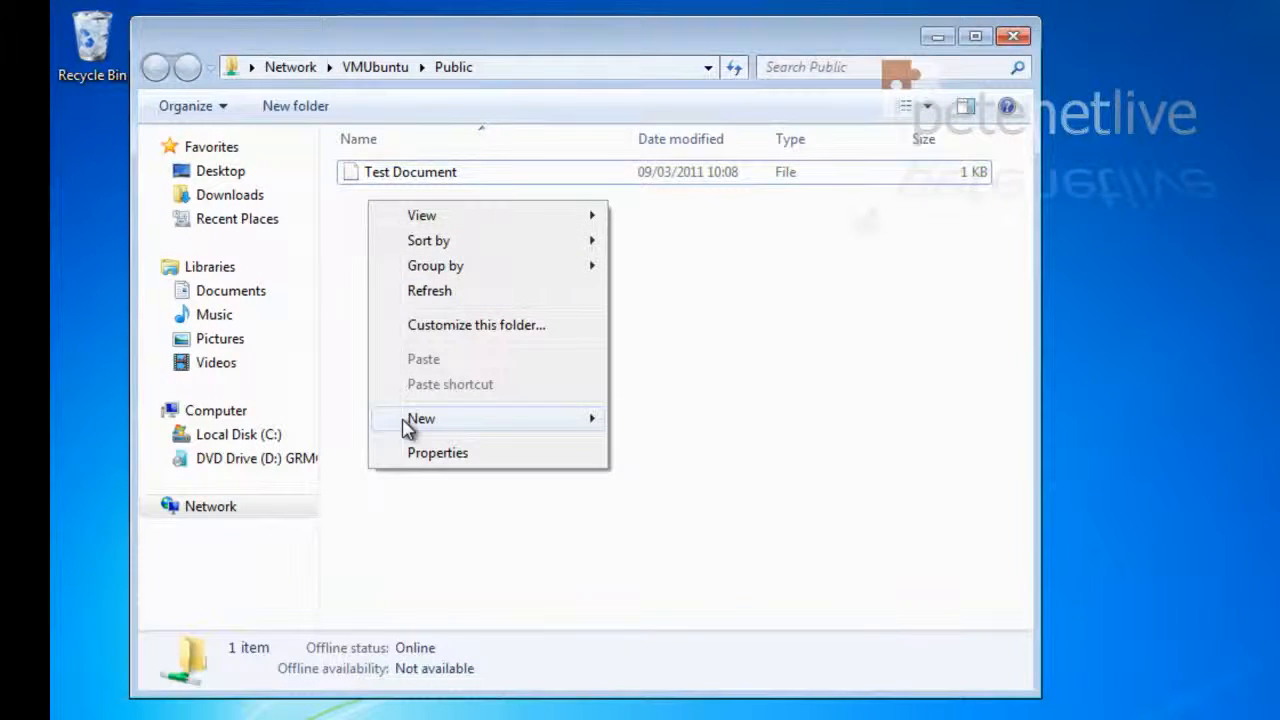
{"action": "mouse_move", "coordinate": [408, 420]}
{"action": "left_click", "coordinate": [664, 580]}
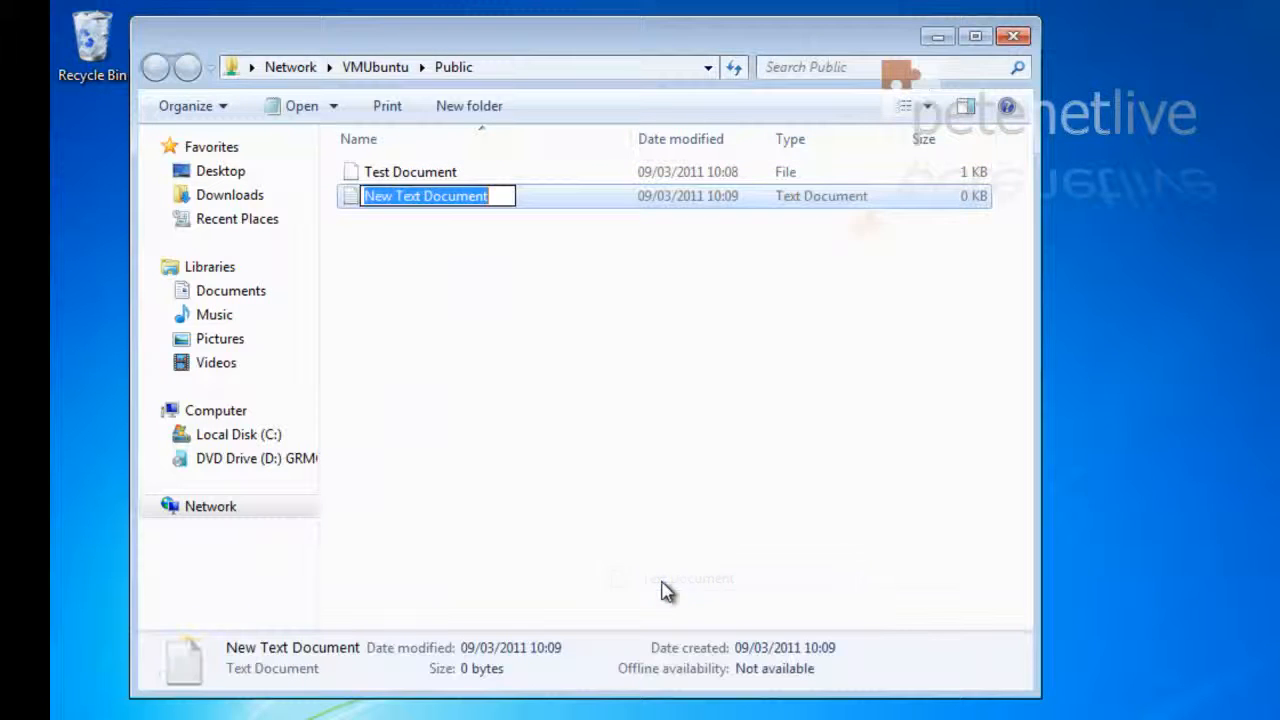
{"action": "type", "text": "Windows"}
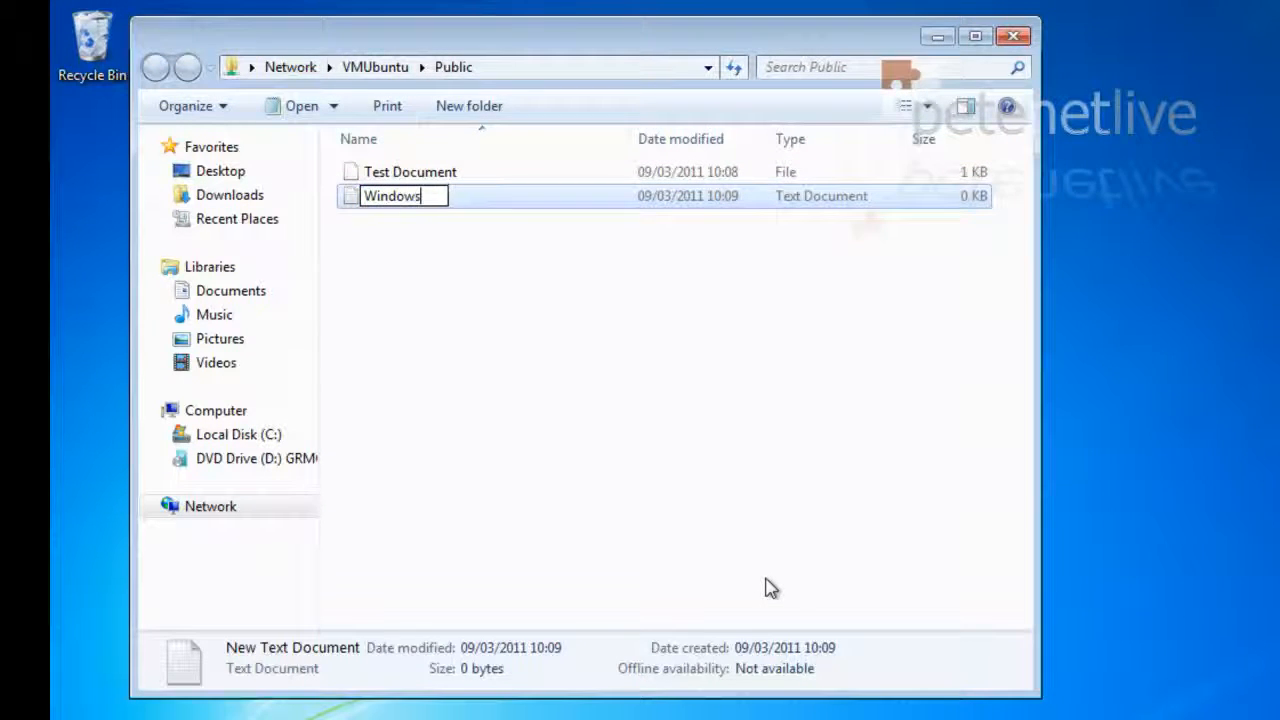
{"action": "type", "text": " Document"}
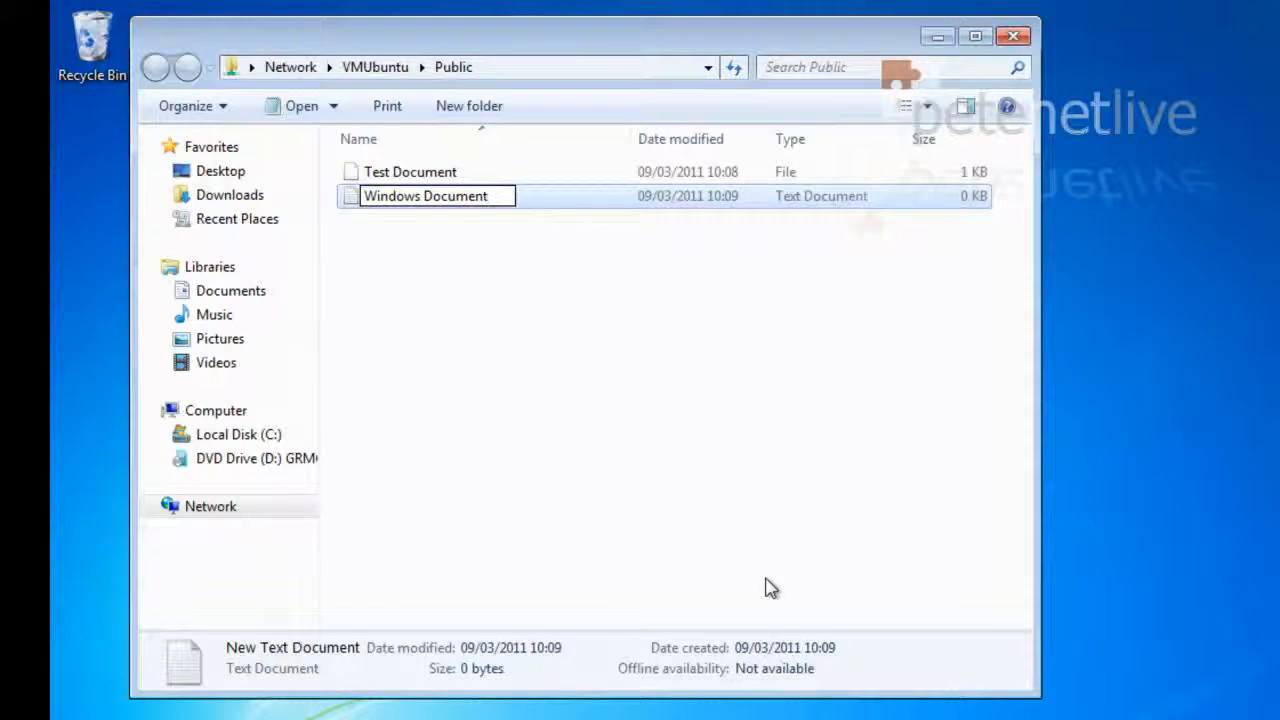
{"action": "key", "text": "Return"}
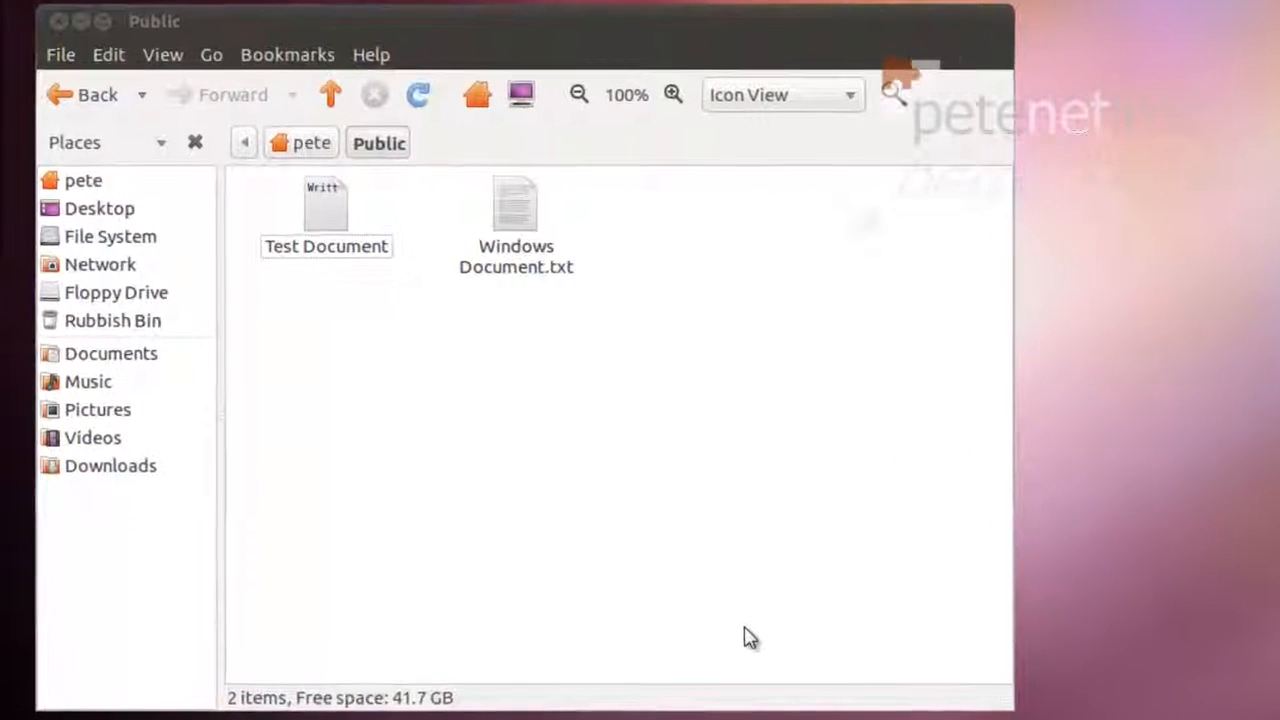
Open Test Document in gedit to display its contents
{"action": "right_click", "coordinate": [332, 193]}
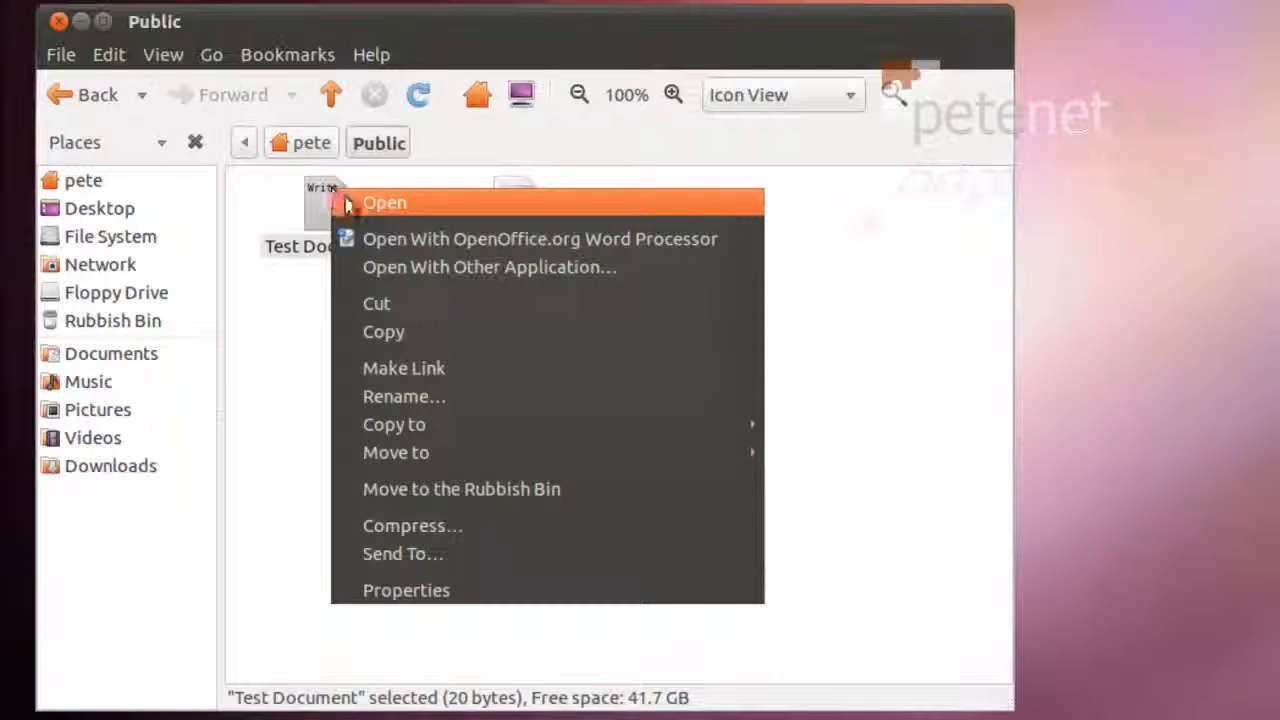
{"action": "left_click", "coordinate": [350, 203]}
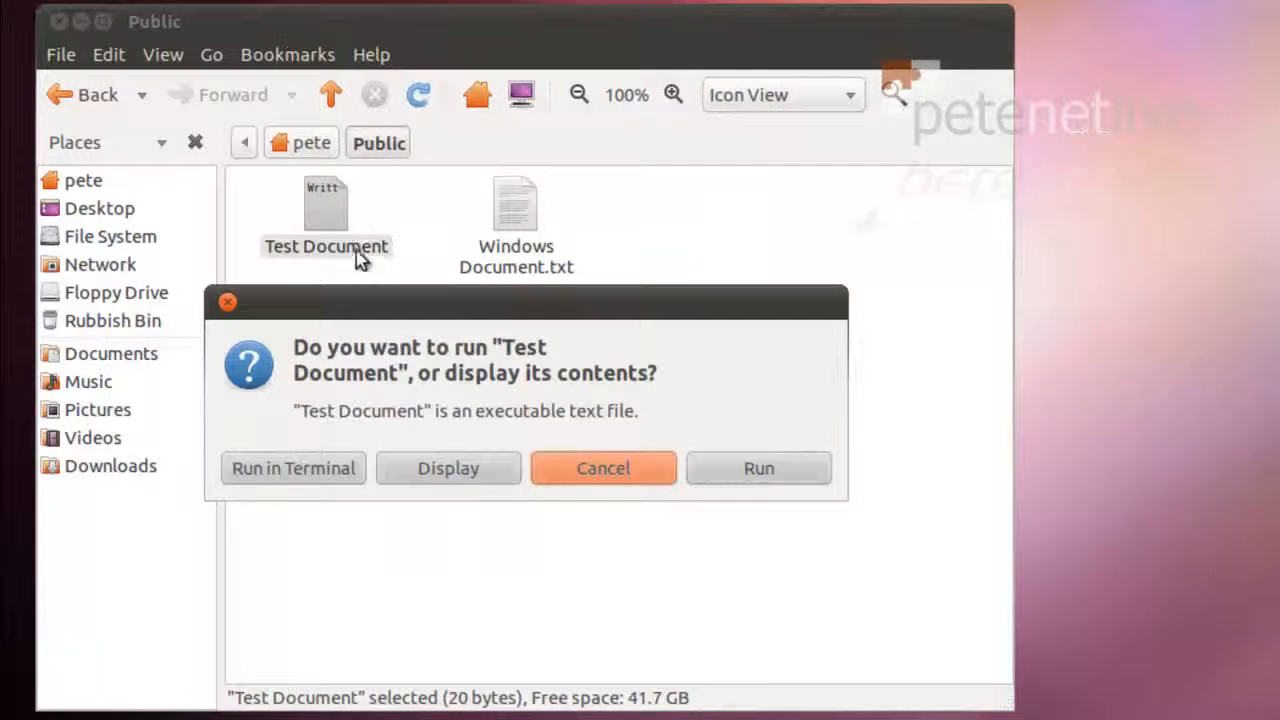
{"action": "left_click", "coordinate": [440, 470]}
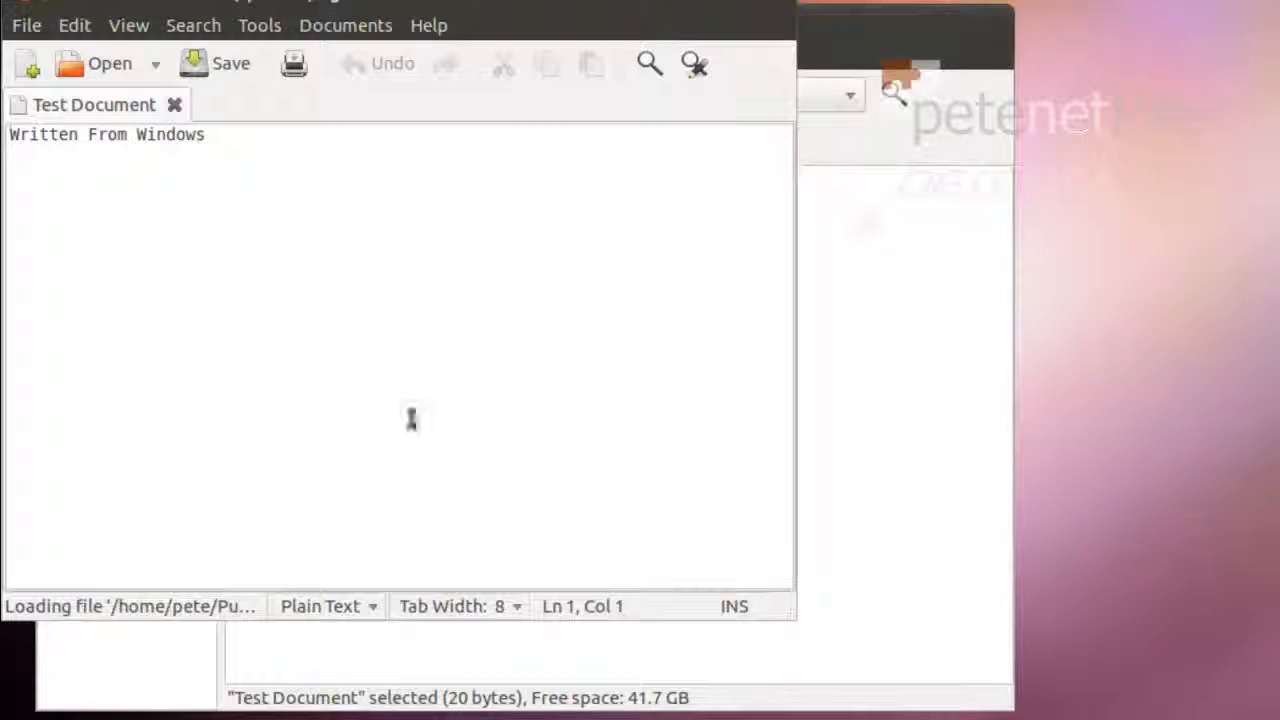
Add 'And Linux' as a second line, save the file and close gedit
{"action": "left_click", "coordinate": [218, 136]}
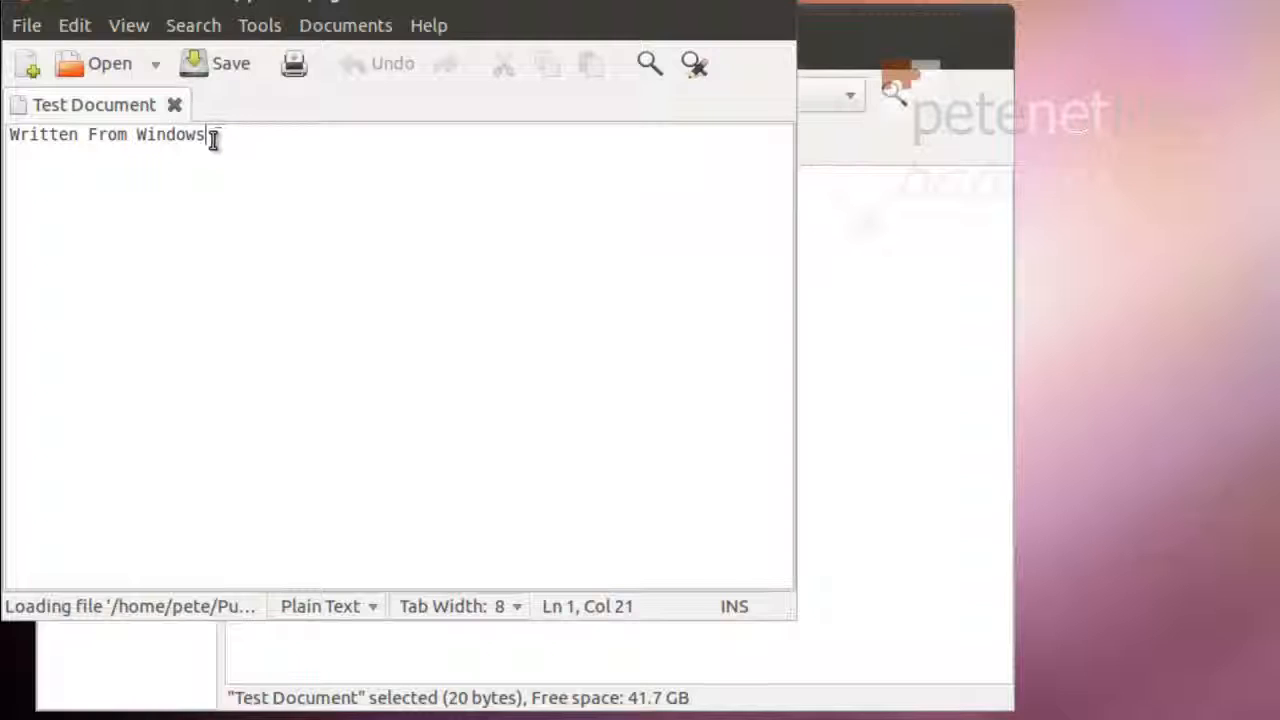
{"action": "key", "text": "Return"}
{"action": "type", "text": "And Linux"}
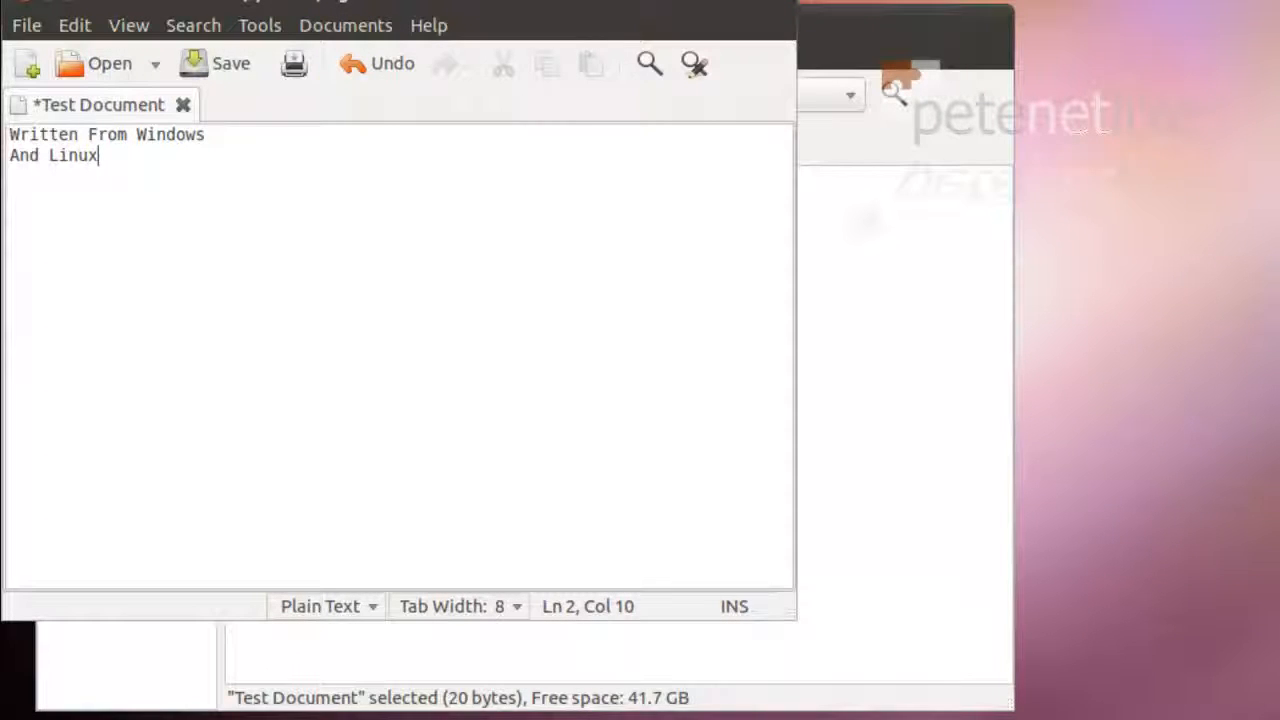
{"action": "left_click", "coordinate": [212, 75]}
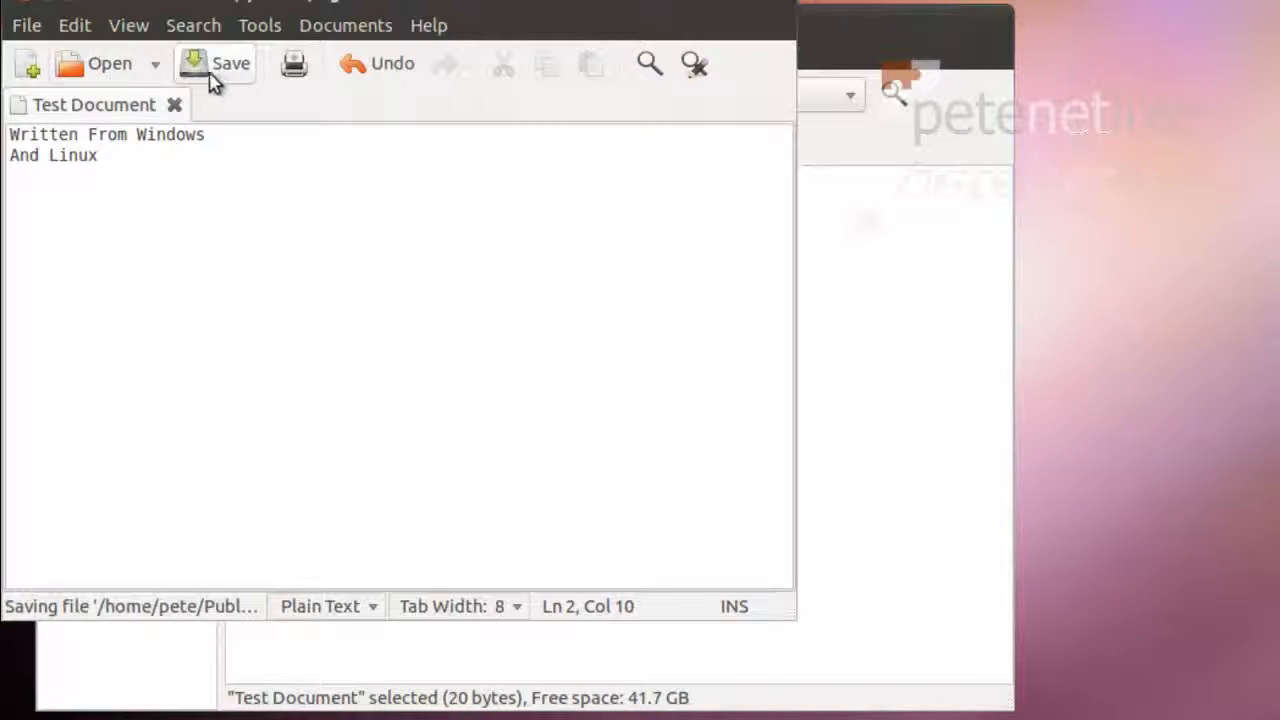
{"action": "left_click", "coordinate": [28, 5]}
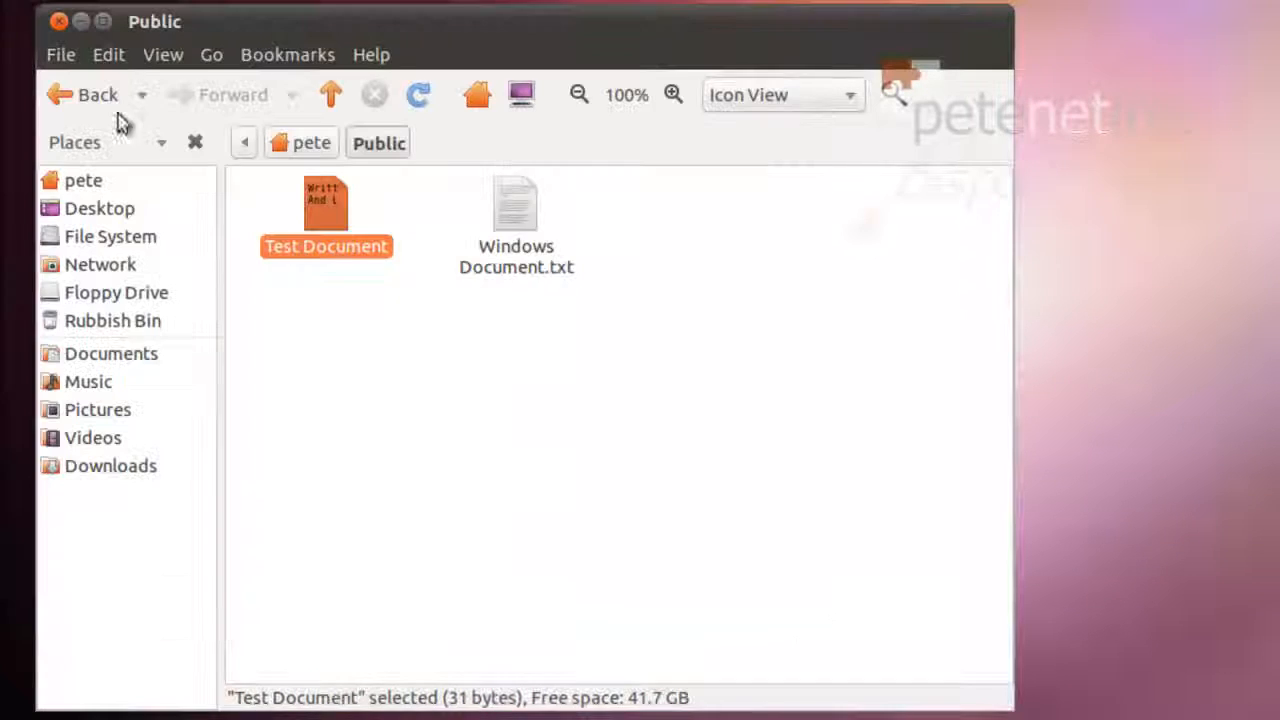
Open Windows Document.txt in gedit, enter 12345, save it and close the editor
{"action": "double_click", "coordinate": [529, 228]}
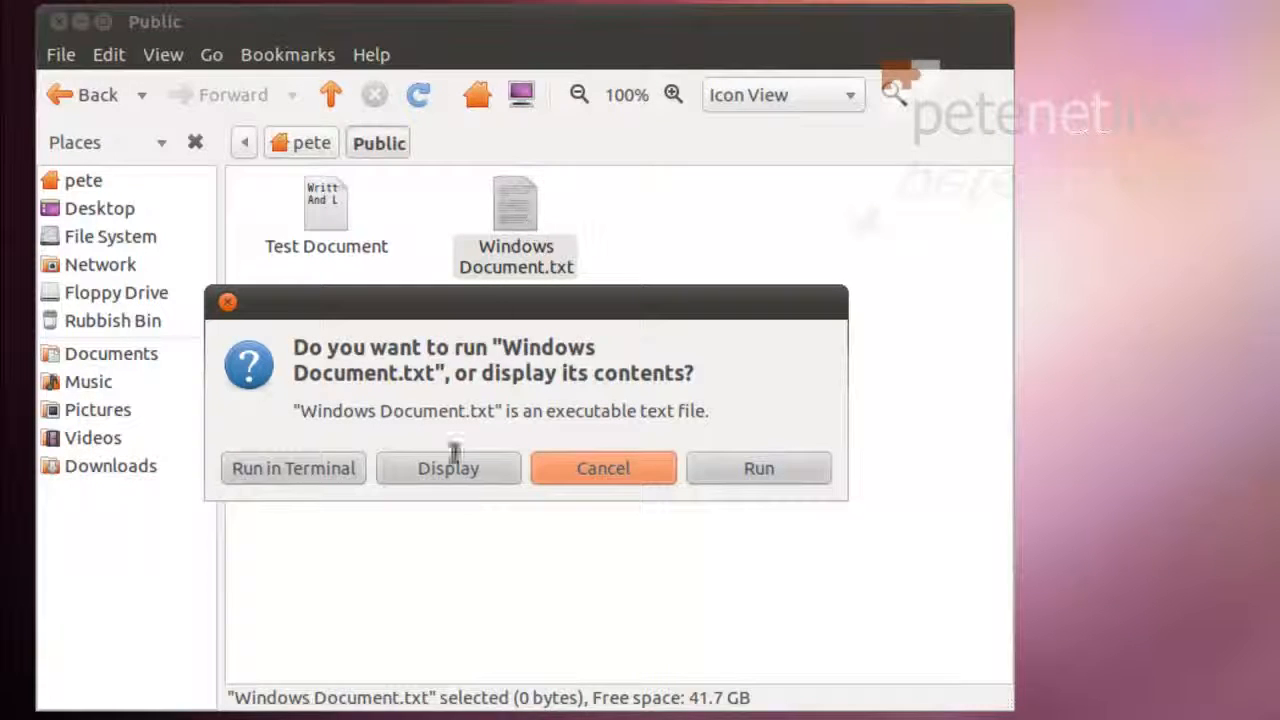
{"action": "left_click", "coordinate": [457, 478]}
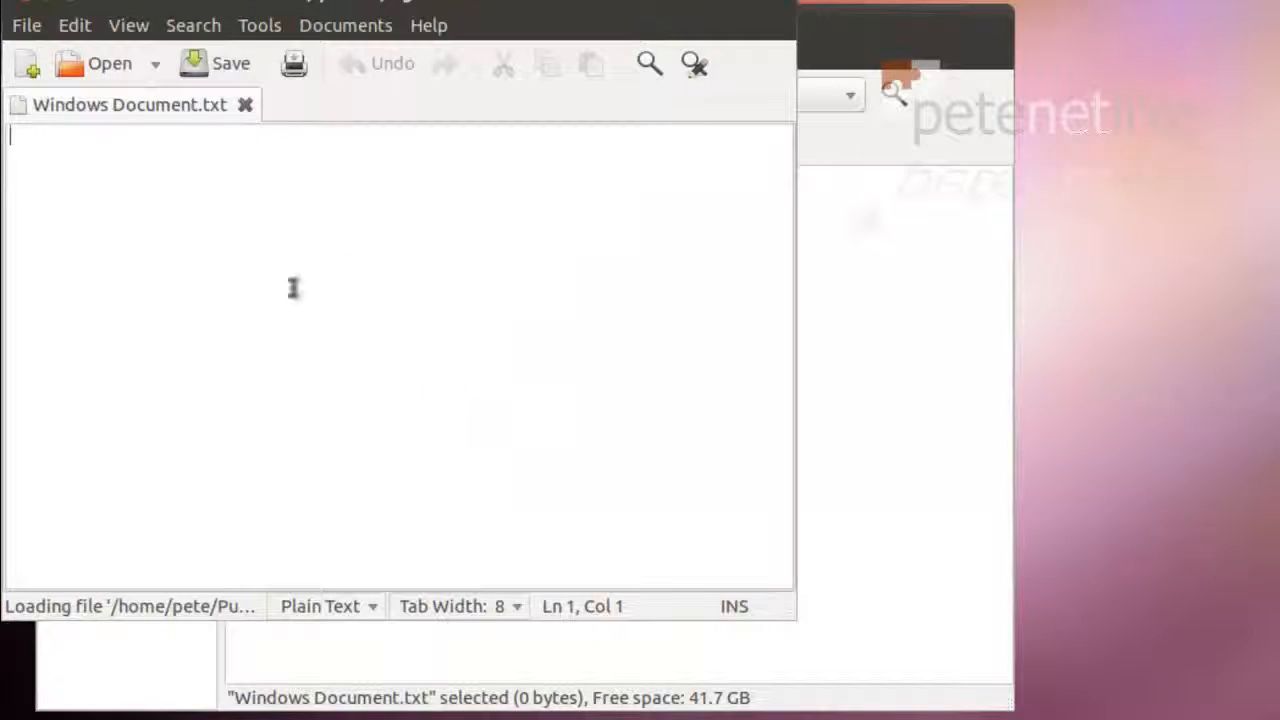
{"action": "type", "text": "1234"}
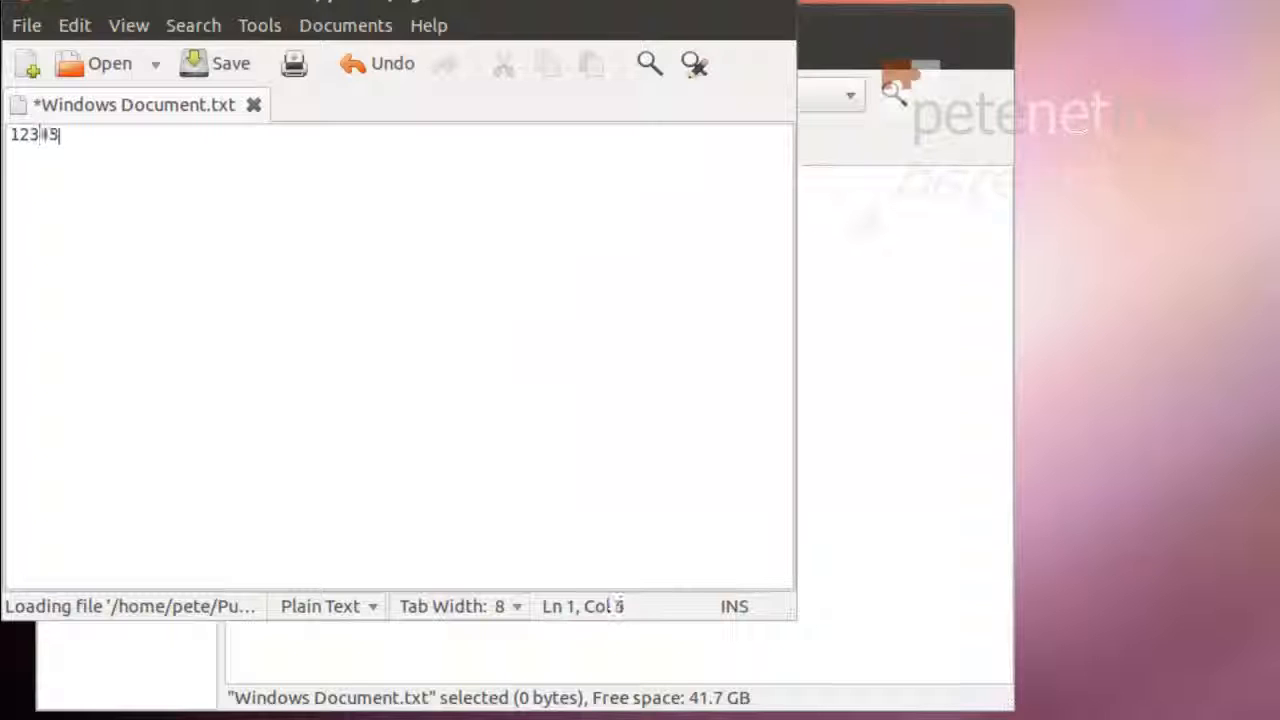
{"action": "type", "text": "5"}
{"action": "left_click", "coordinate": [200, 62]}
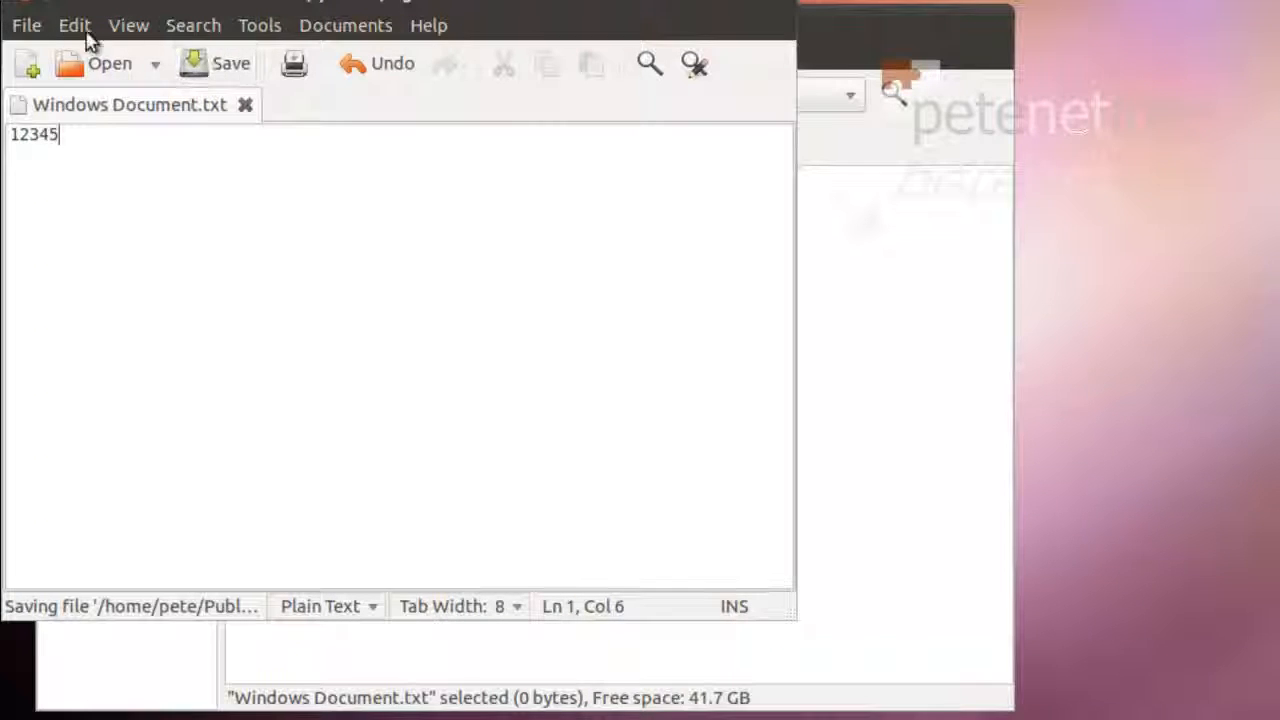
{"action": "left_click", "coordinate": [30, 8]}
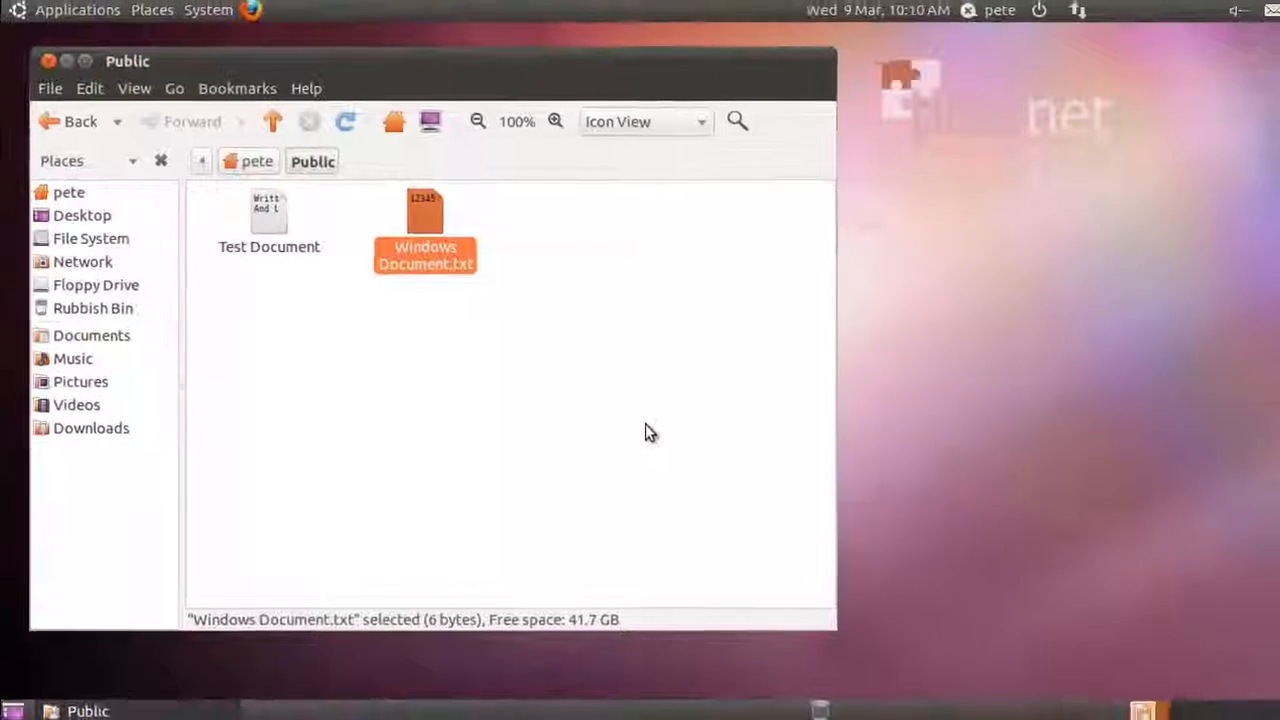
Deselect the files and close the Public folder window
{"action": "left_click", "coordinate": [783, 465]}
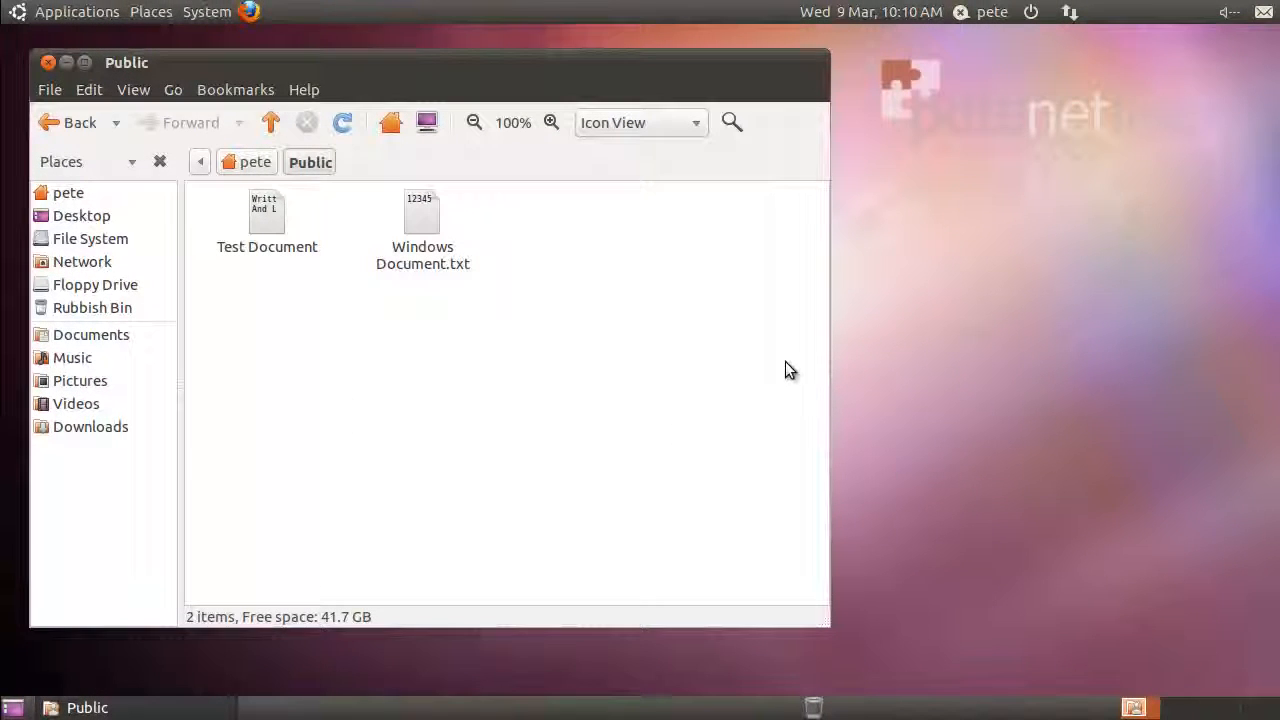
{"action": "left_click", "coordinate": [47, 63]}
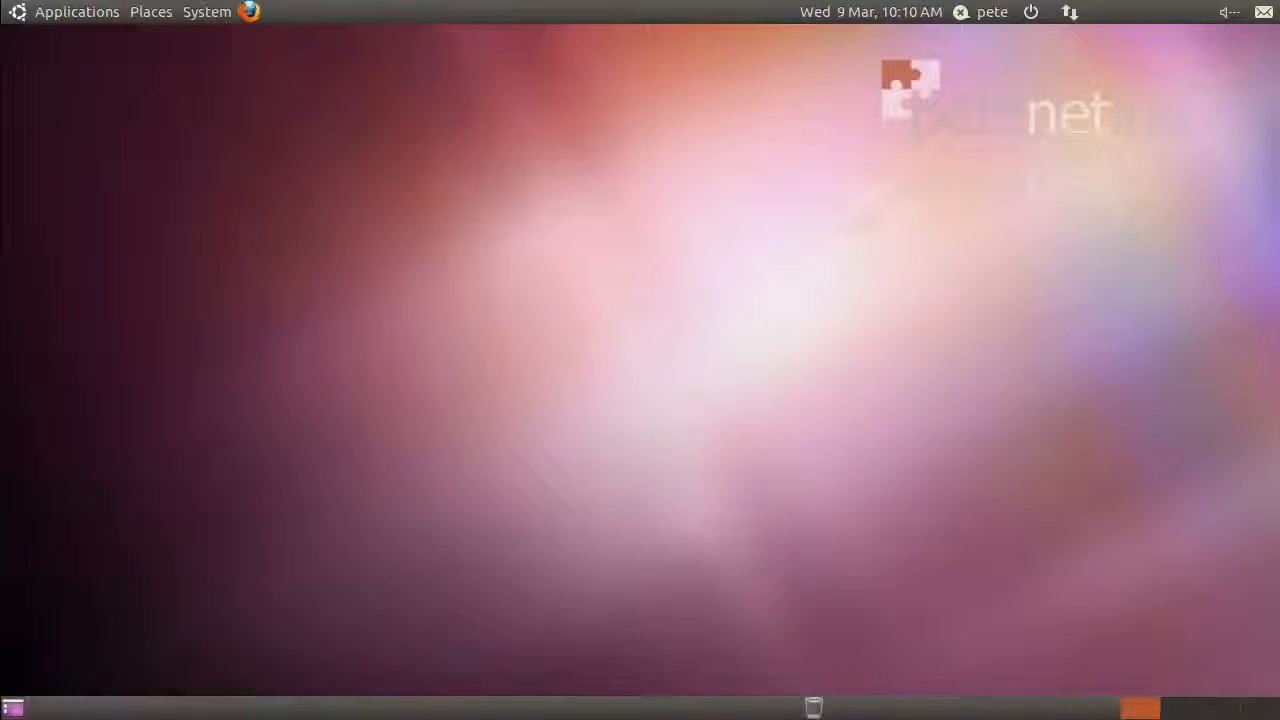